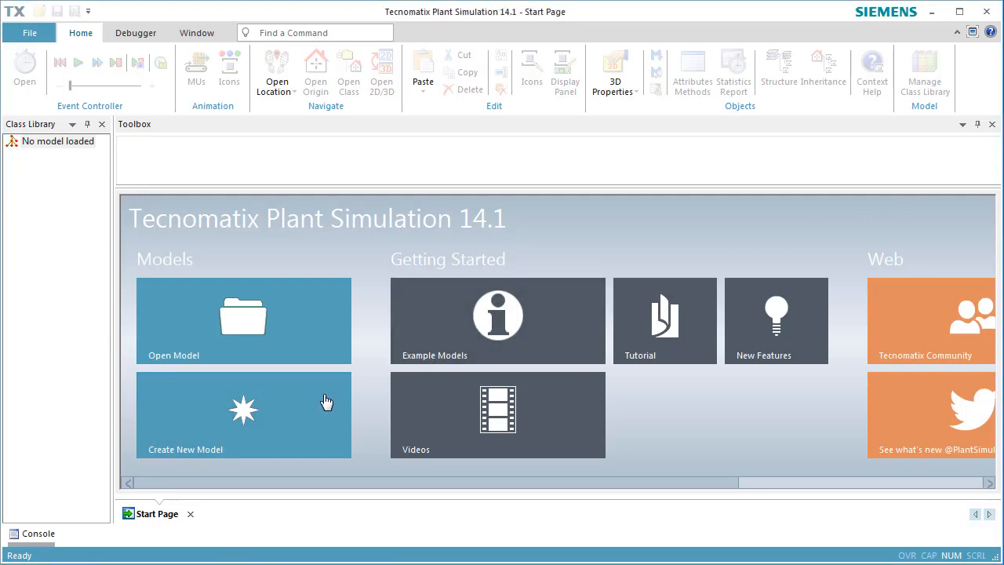
Create a new model and view the empty Frame of the UserObjects folder in a maximized window, closing it when done
{"action": "left_click", "coordinate": [326, 401]}
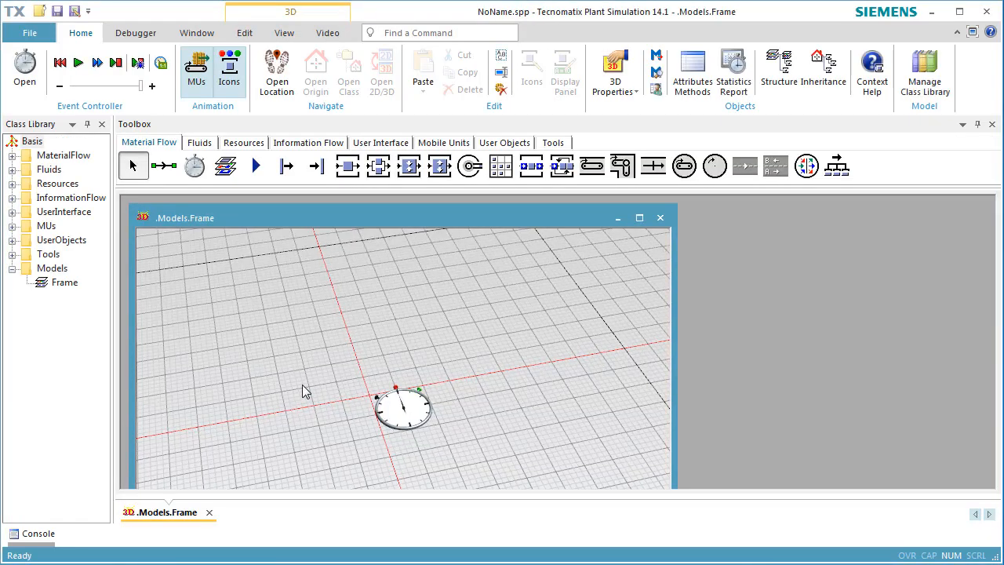
{"action": "left_click", "coordinate": [13, 240]}
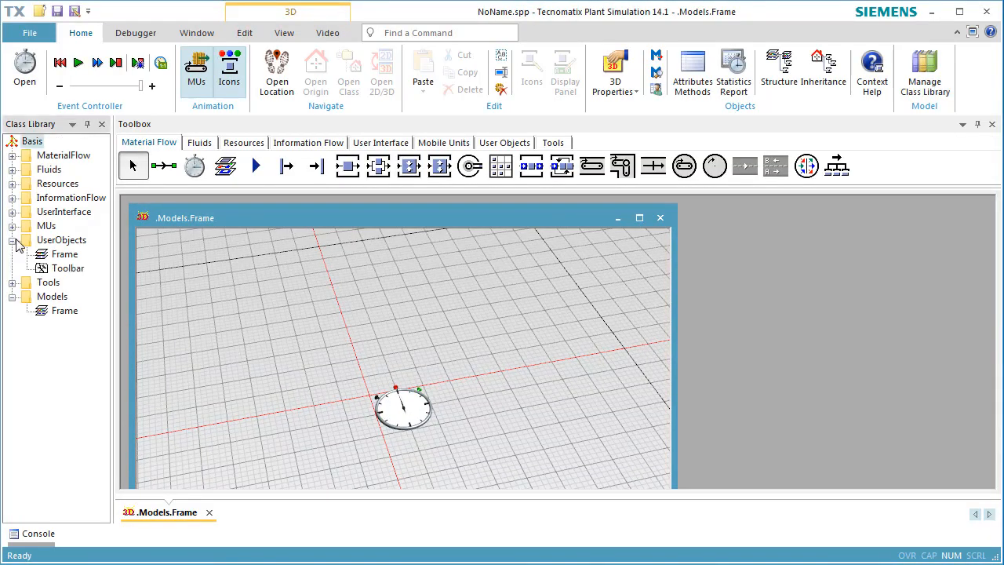
{"action": "left_click", "coordinate": [40, 257]}
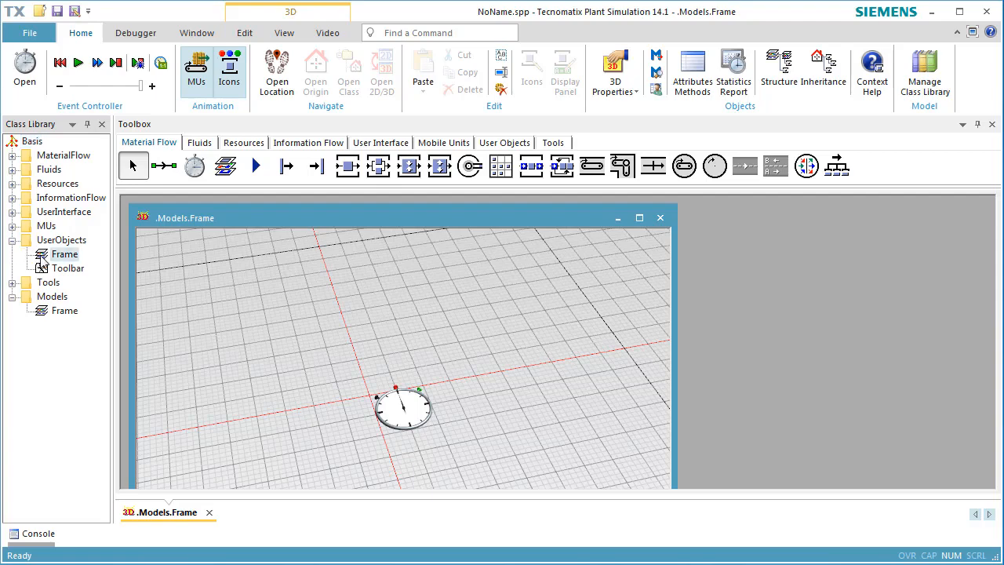
{"action": "double_click", "coordinate": [41, 259]}
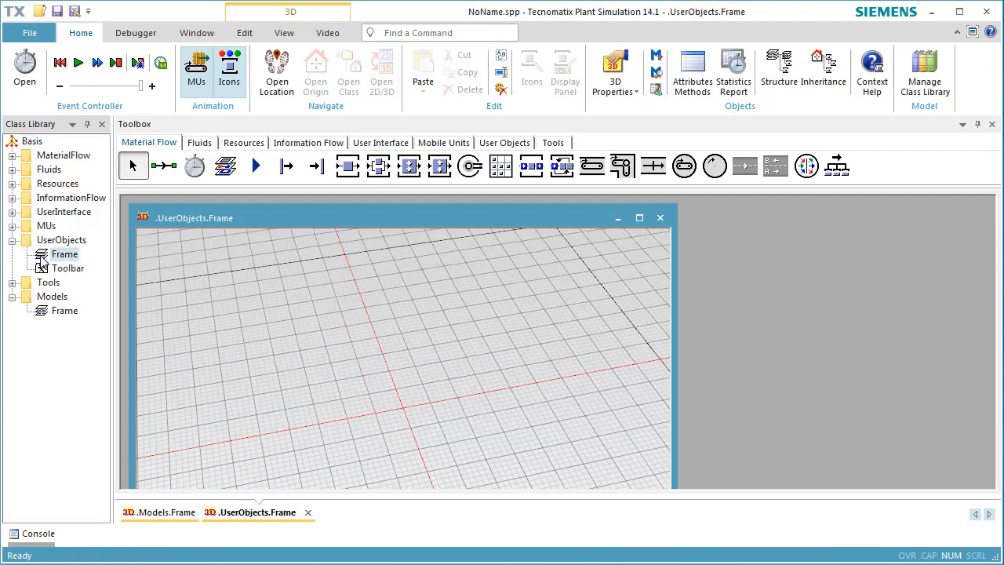
{"action": "left_click", "coordinate": [640, 218]}
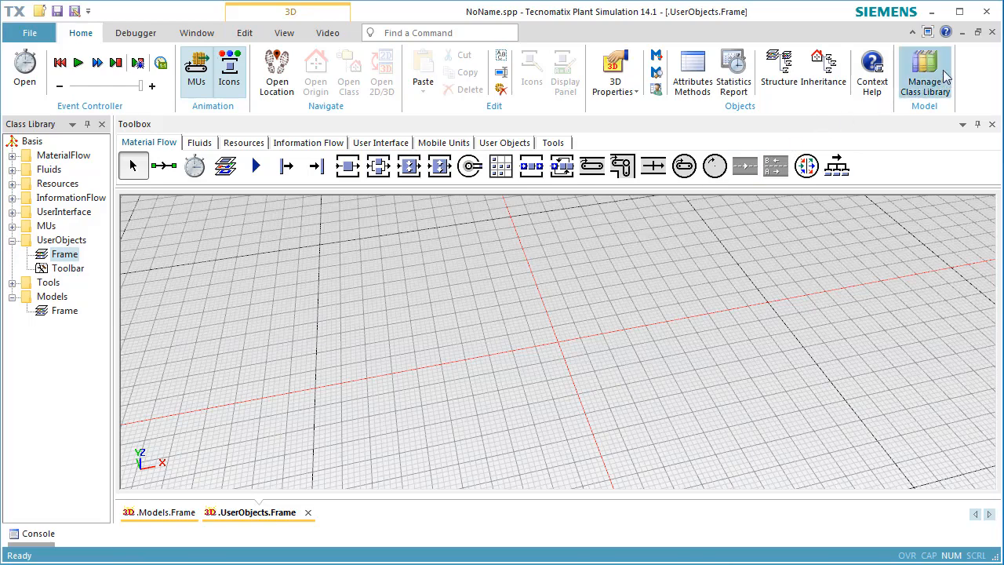
{"action": "left_click", "coordinate": [992, 32]}
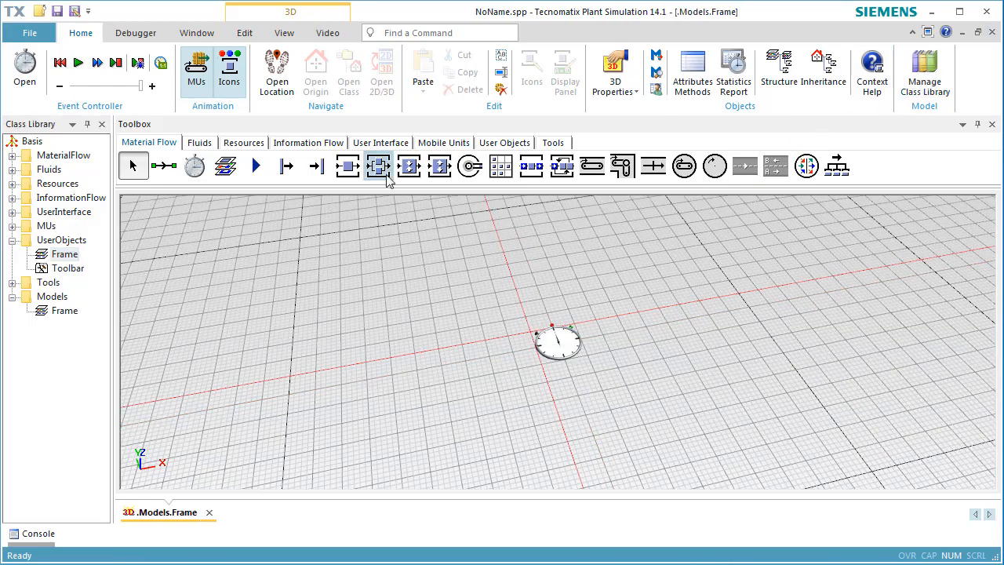
Create a new frame in the UserObjects folder and name it MyStation
{"action": "left_click", "coordinate": [66, 243]}
{"action": "right_click", "coordinate": [66, 243]}
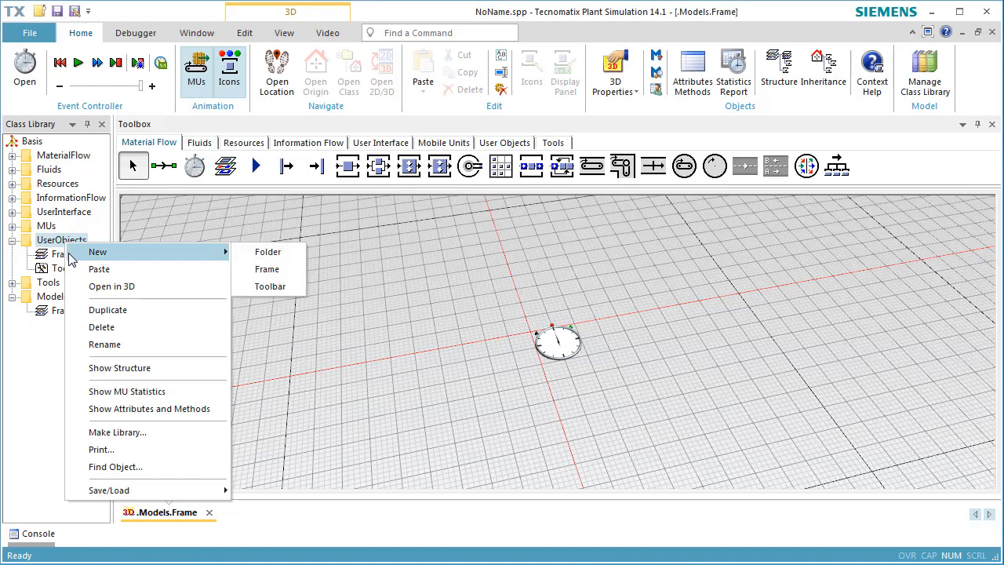
{"action": "mouse_move", "coordinate": [228, 254]}
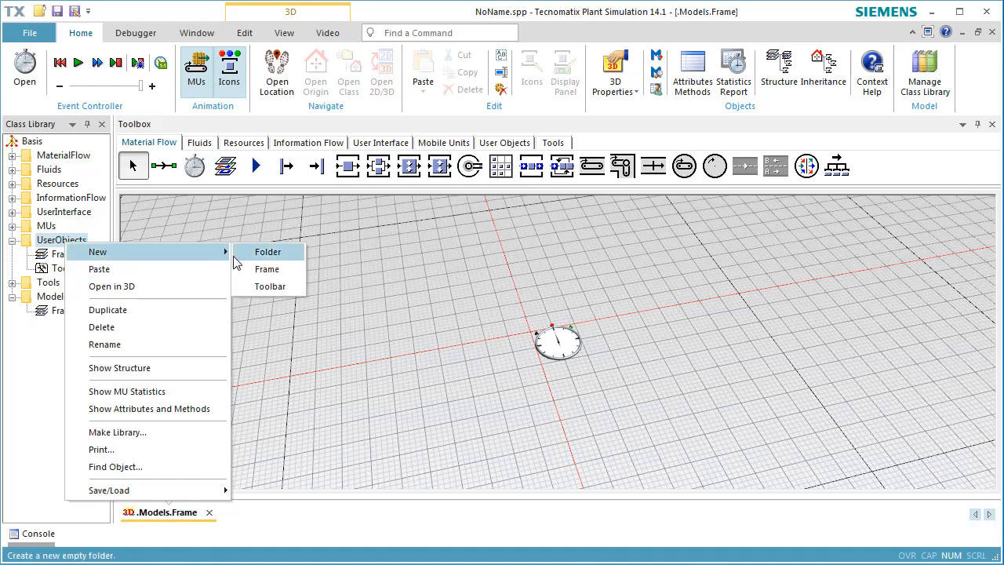
{"action": "left_click", "coordinate": [254, 269]}
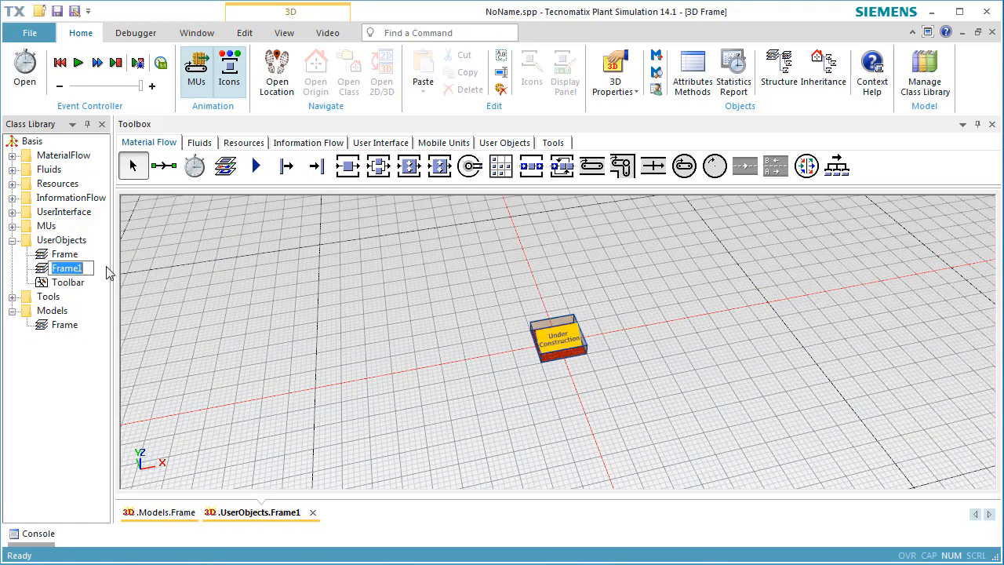
{"action": "type", "text": "MyStation"}
{"action": "key", "text": "Return"}
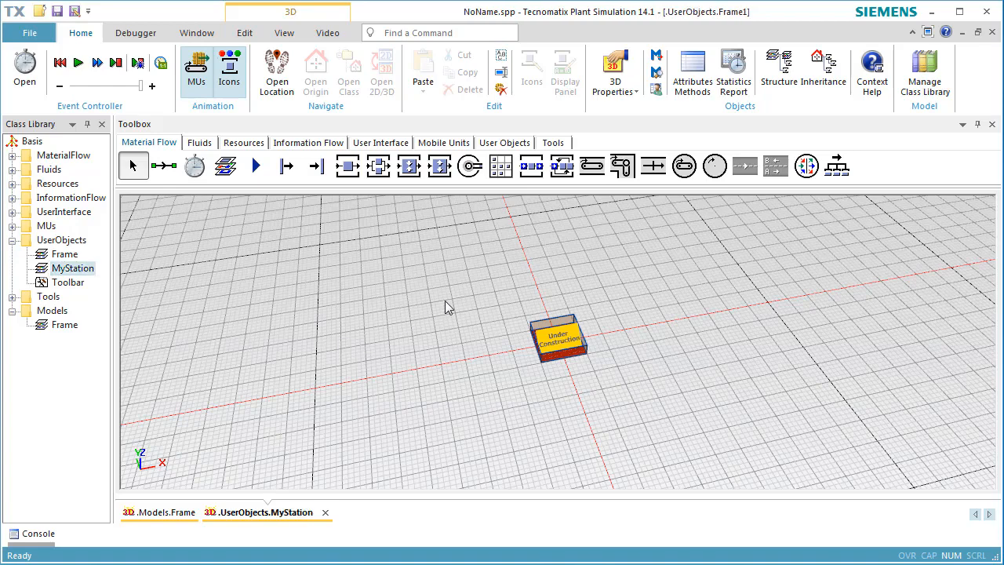
Delete the "Under Construction" placeholder graphic from the MyStation frame
{"action": "left_click", "coordinate": [589, 364]}
{"action": "key", "text": "Delete"}
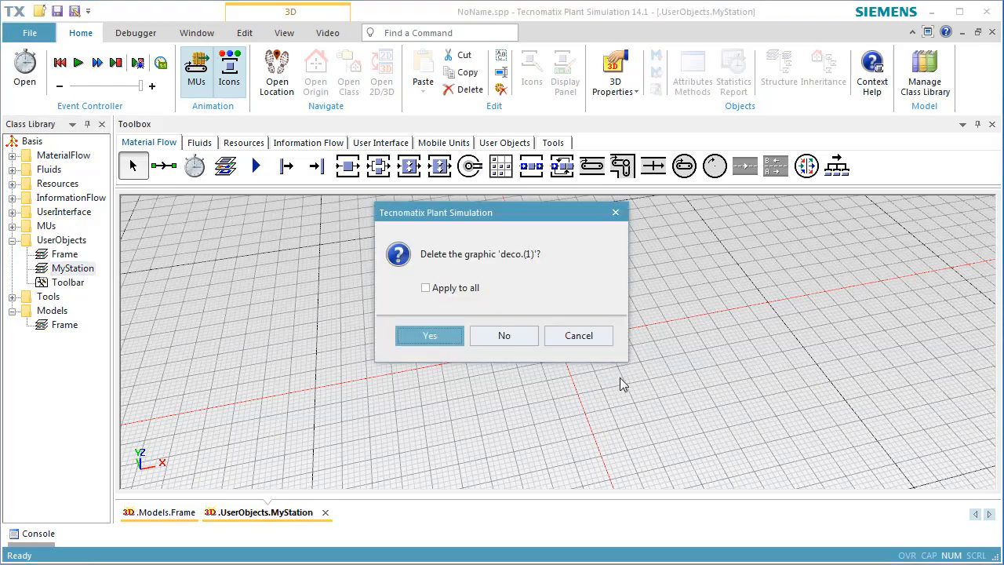
{"action": "key", "text": "Return"}
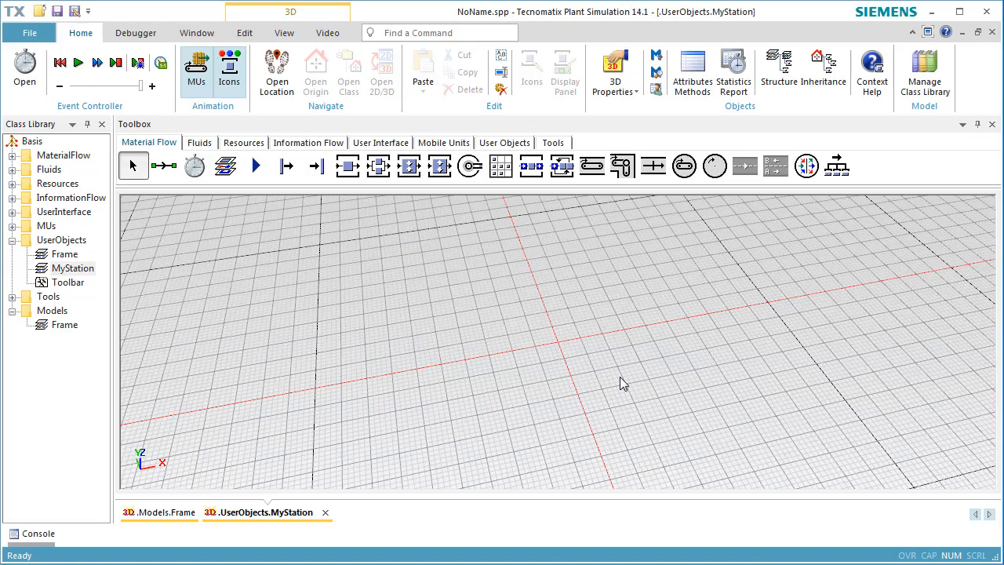
Insert a Station at the origin of MyStation and an Interface on each side of it along the X axis
{"action": "left_click", "coordinate": [349, 174]}
{"action": "left_click", "coordinate": [559, 342]}
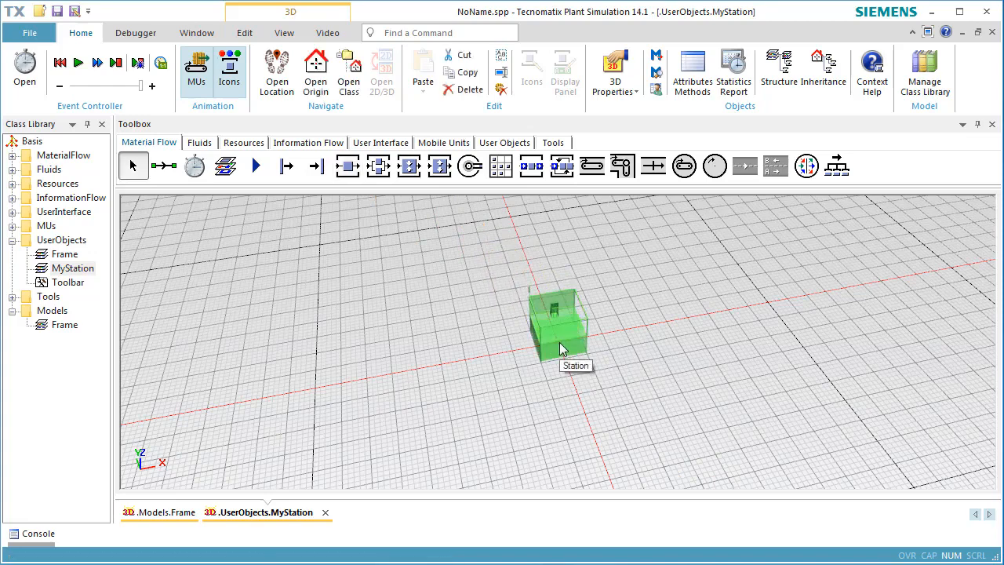
{"action": "left_click", "coordinate": [256, 165]}
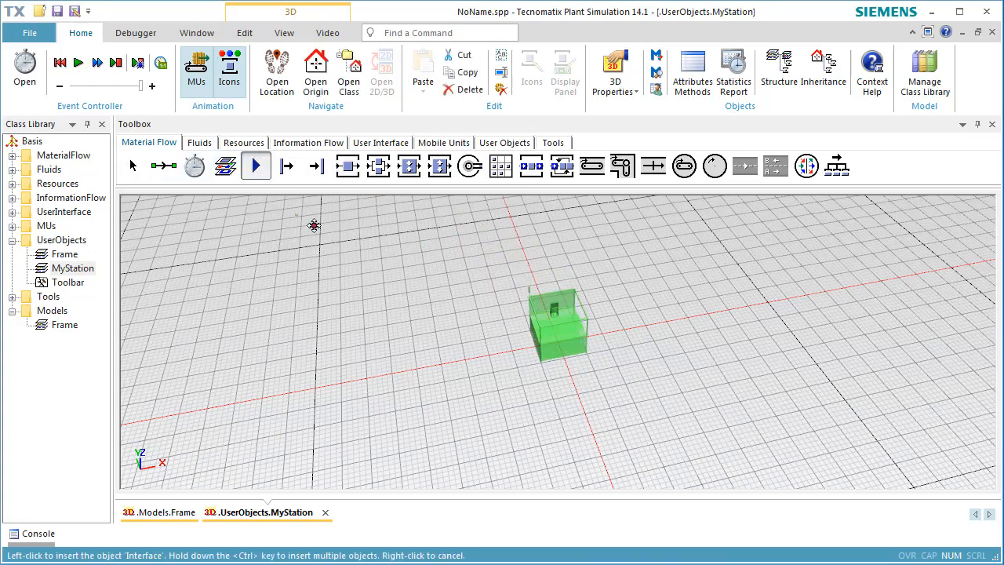
{"action": "left_click", "coordinate": [515, 352]}
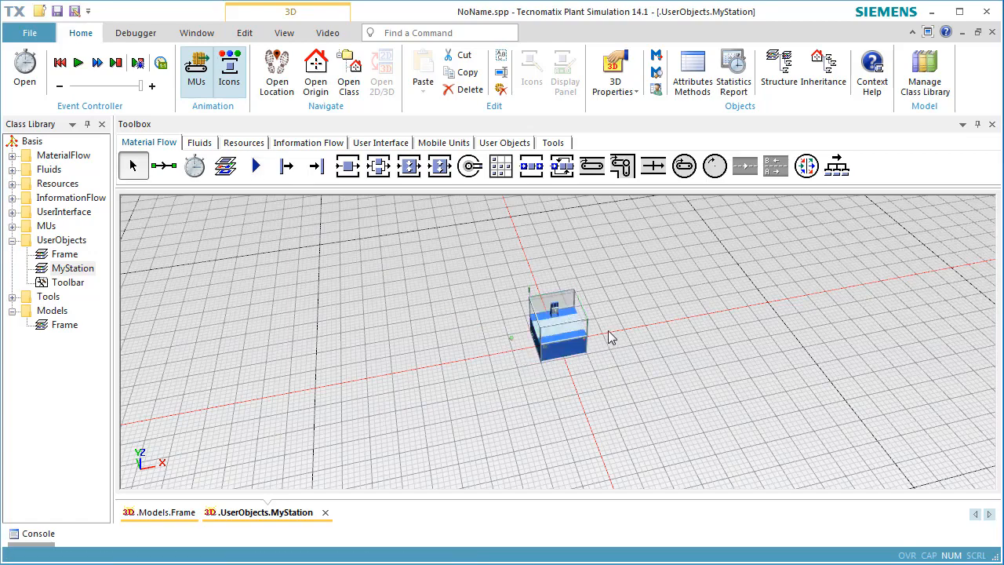
{"action": "left_click", "coordinate": [256, 167]}
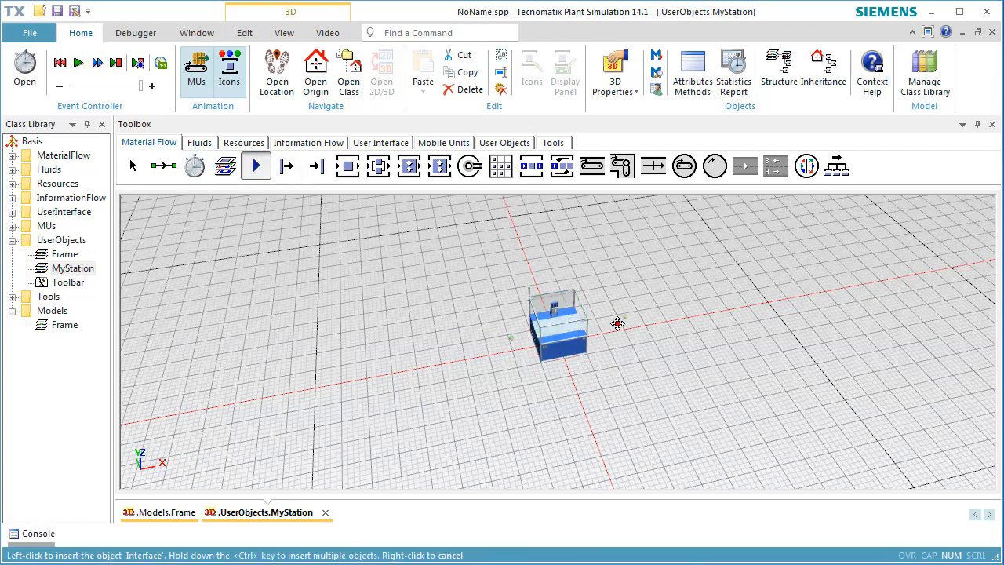
{"action": "right_click", "coordinate": [599, 340]}
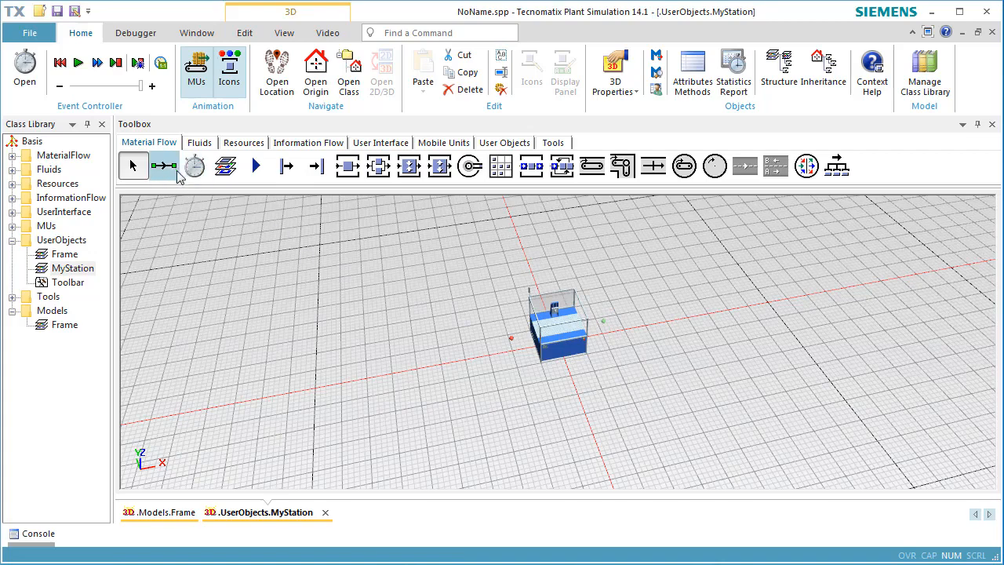
Connect the entry Interface to the Station and the Station to the exit Interface
{"action": "left_click", "coordinate": [166, 165]}
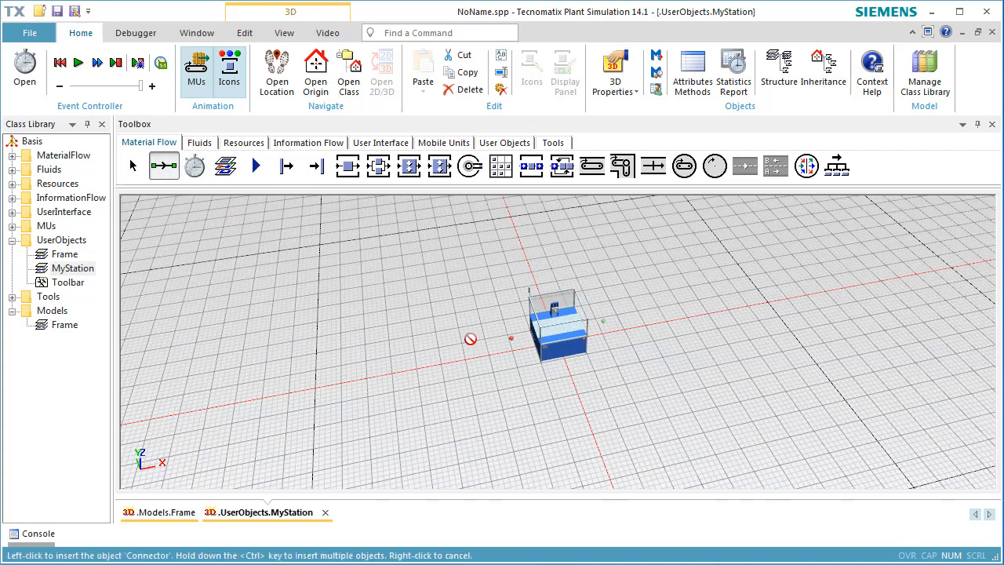
{"action": "left_click", "coordinate": [511, 337]}
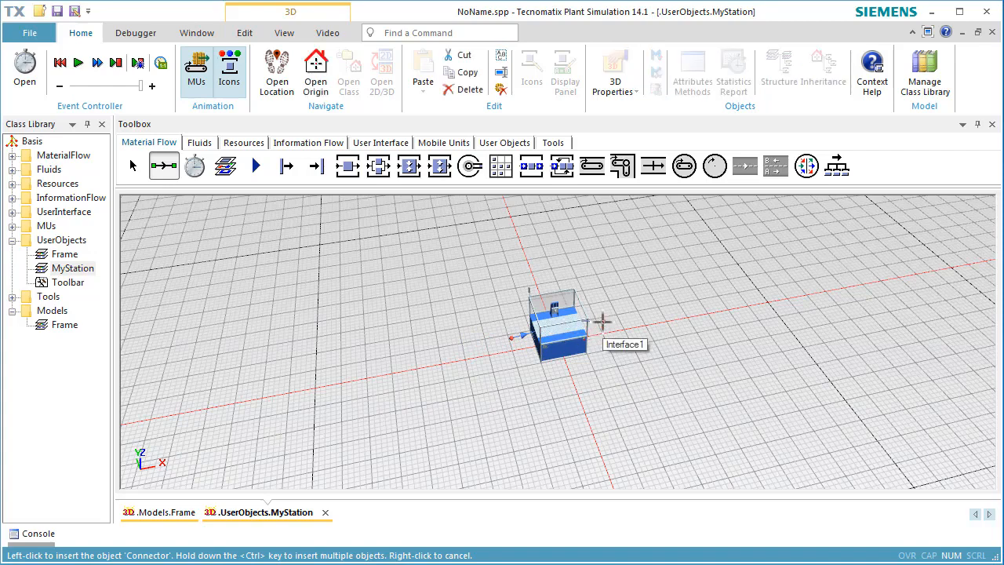
{"action": "right_click", "coordinate": [648, 295]}
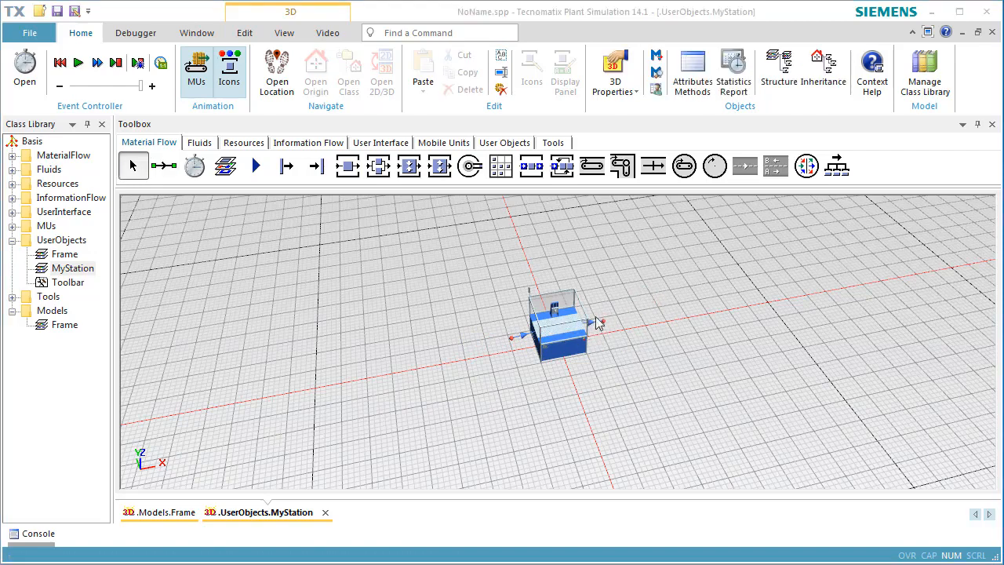
Show the Station in a new 3D window and delete all of its default graphics, applying the deletion to all
{"action": "left_click", "coordinate": [570, 342]}
{"action": "right_click", "coordinate": [572, 339]}
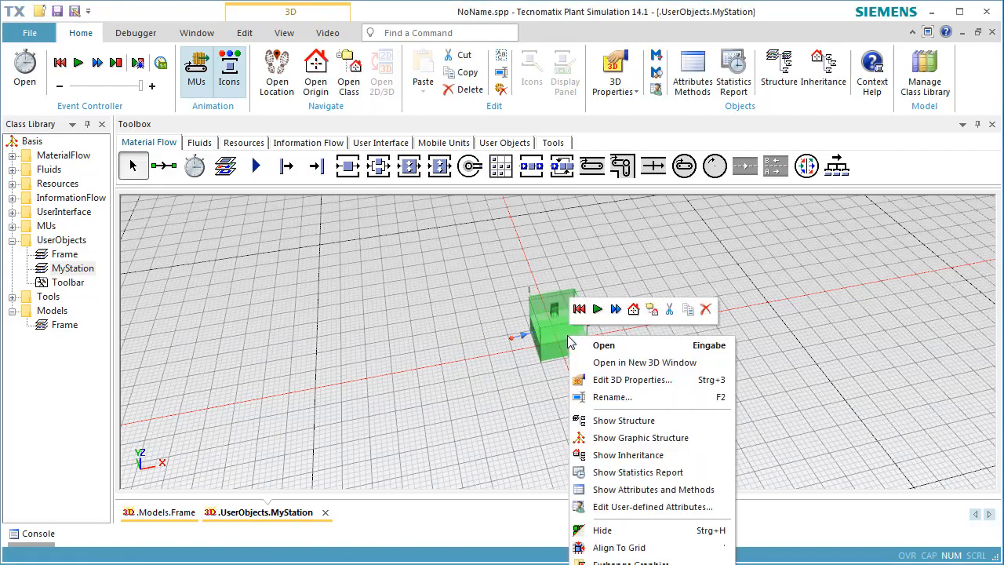
{"action": "left_click", "coordinate": [597, 363]}
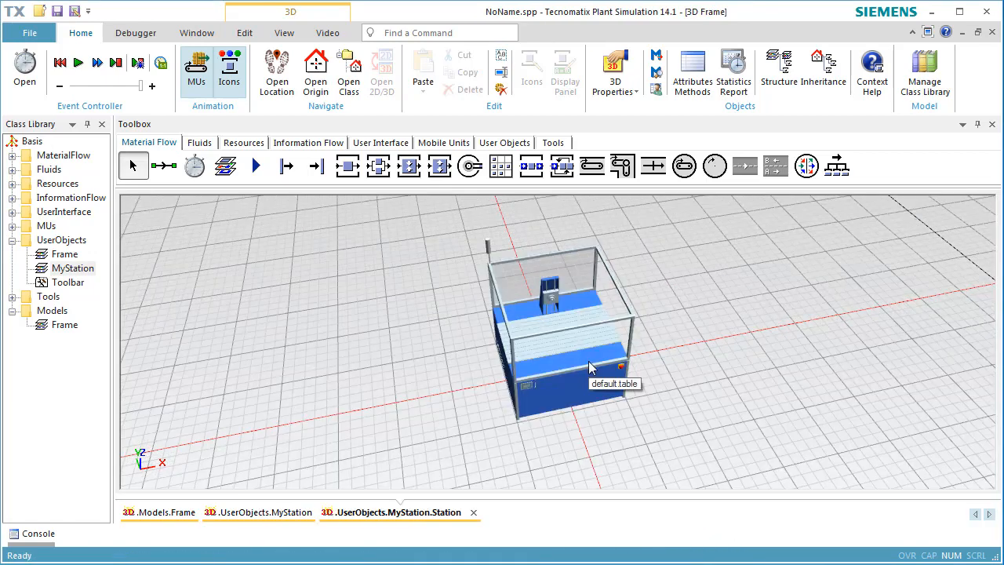
{"action": "scroll", "coordinate": [712, 339], "scroll_direction": "up", "scroll_amount": 2}
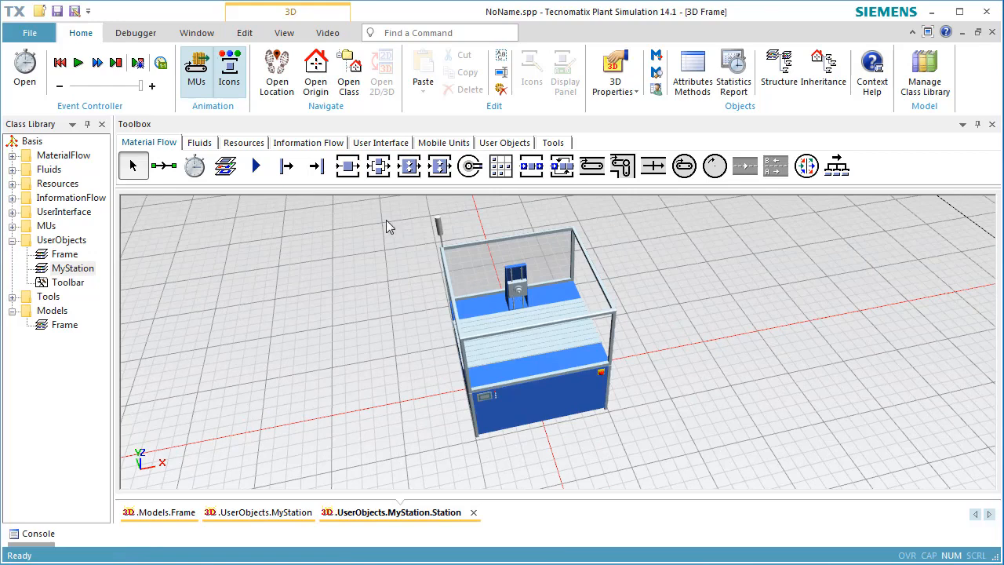
{"action": "left_click", "coordinate": [544, 323]}
{"action": "left_click", "coordinate": [545, 323]}
{"action": "key", "text": "ctrl+a"}
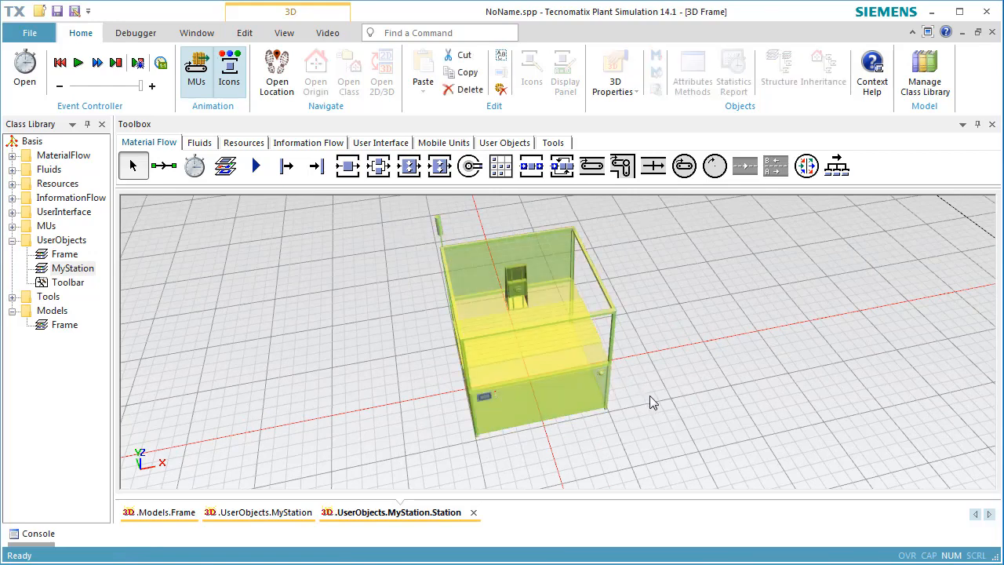
{"action": "key", "text": "Delete"}
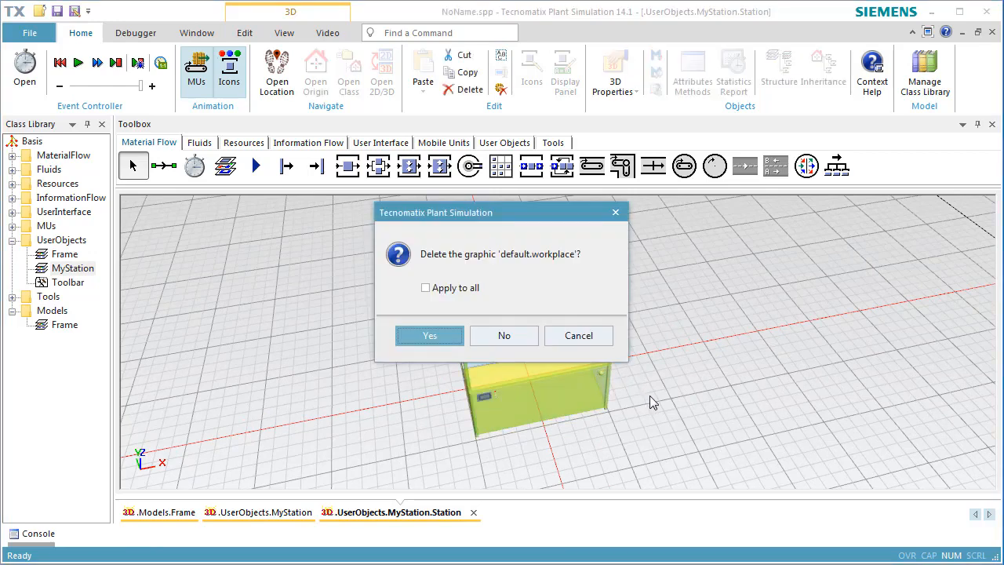
{"action": "left_click", "coordinate": [427, 288]}
{"action": "left_click", "coordinate": [431, 335]}
Set the orientation of the Station's state group to (Off) in its 3D properties
{"action": "right_click", "coordinate": [829, 326]}
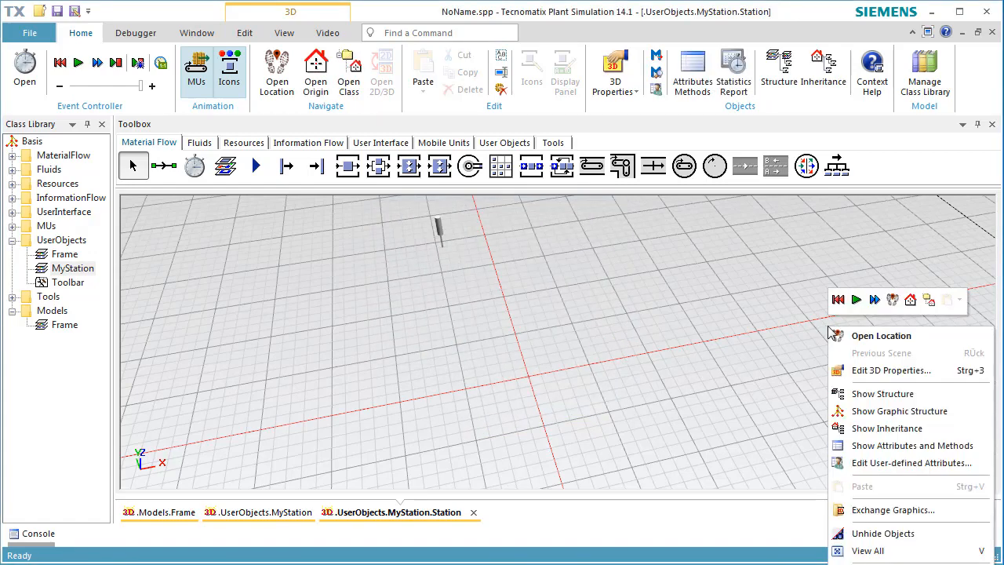
{"action": "left_click", "coordinate": [853, 370]}
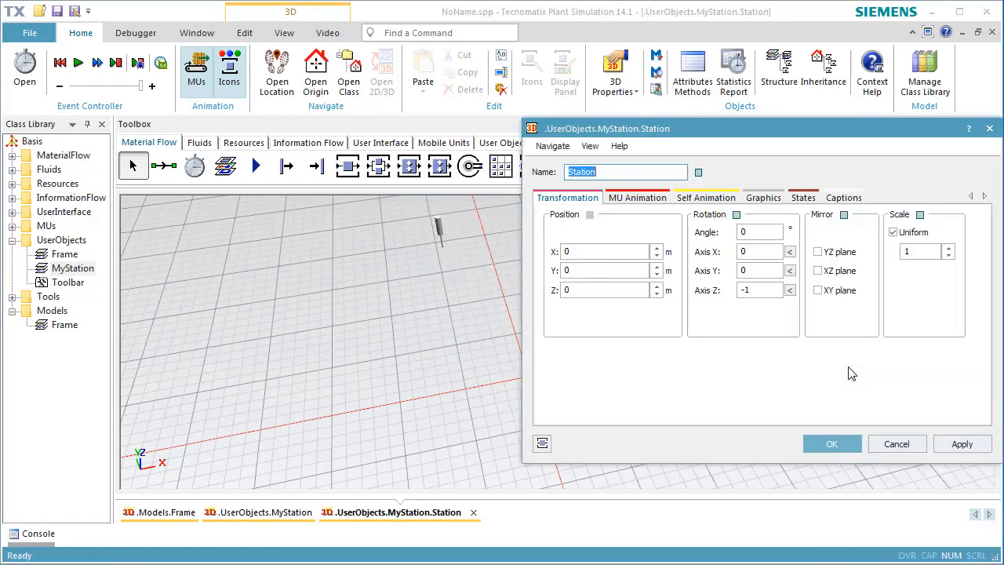
{"action": "left_click", "coordinate": [812, 200]}
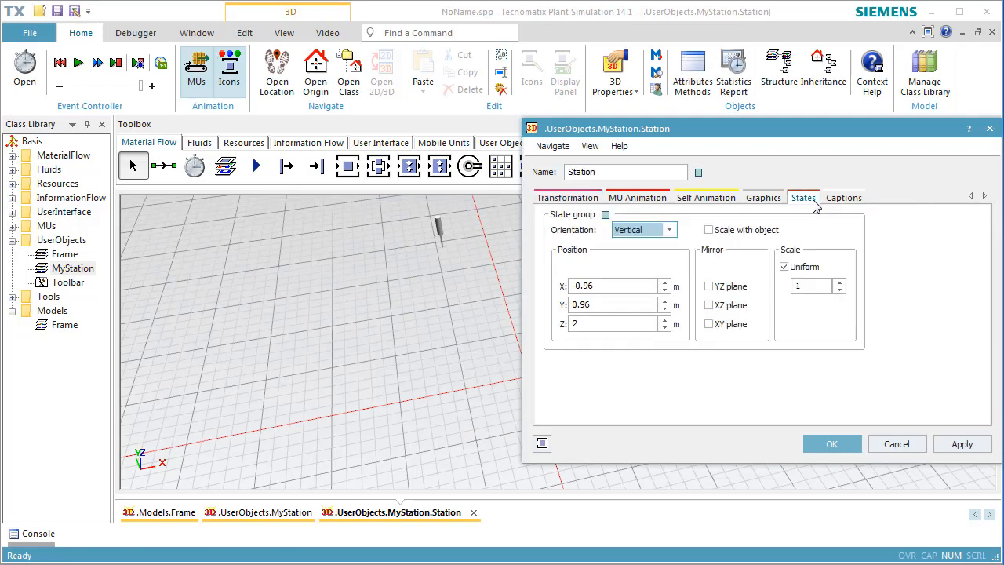
{"action": "left_click", "coordinate": [625, 233]}
{"action": "left_click", "coordinate": [632, 244]}
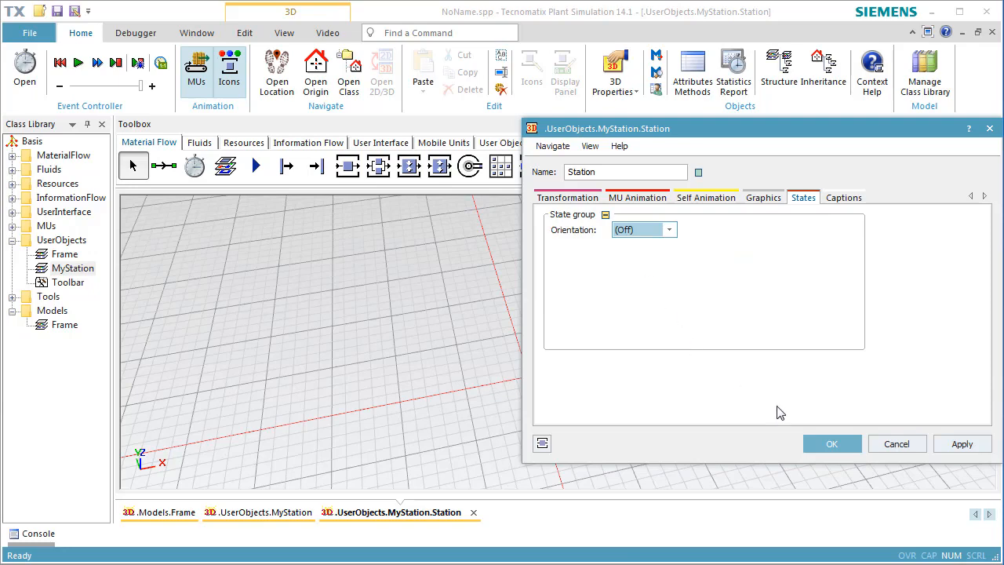
{"action": "left_click", "coordinate": [820, 443]}
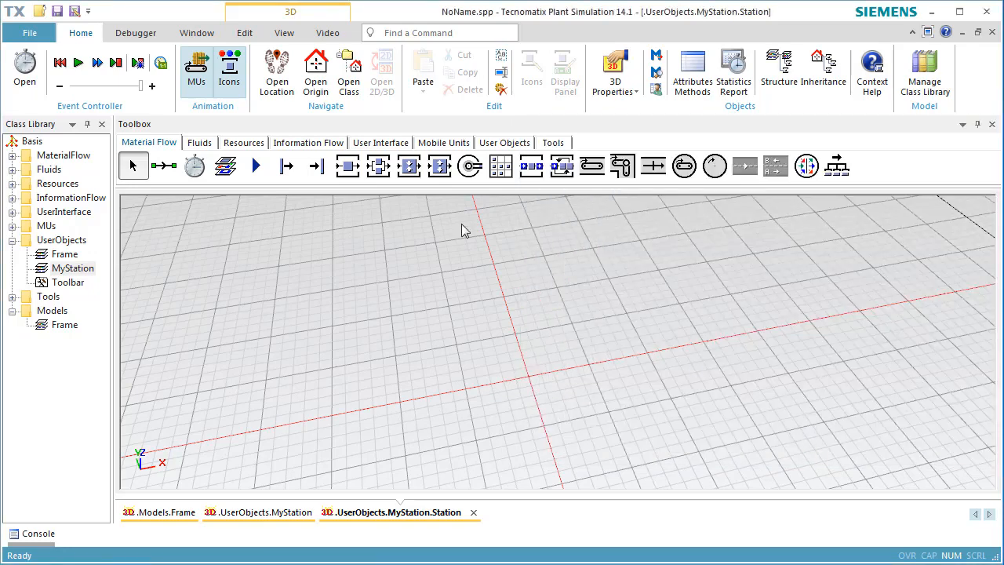
Insert a cuboid 1 m wide, 1 m deep and 1 m high at the origin of the Station
{"action": "left_click", "coordinate": [240, 36]}
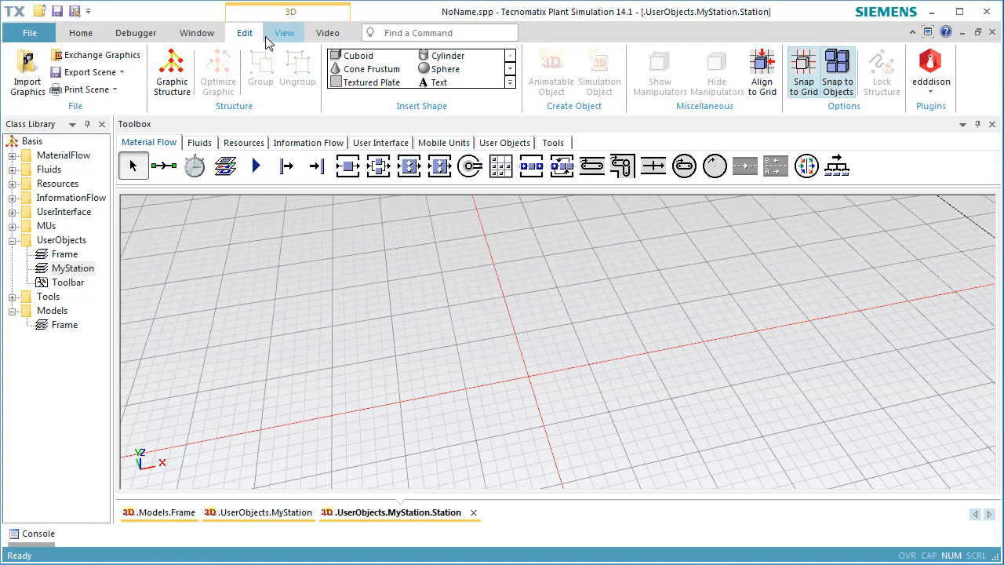
{"action": "left_click", "coordinate": [354, 61]}
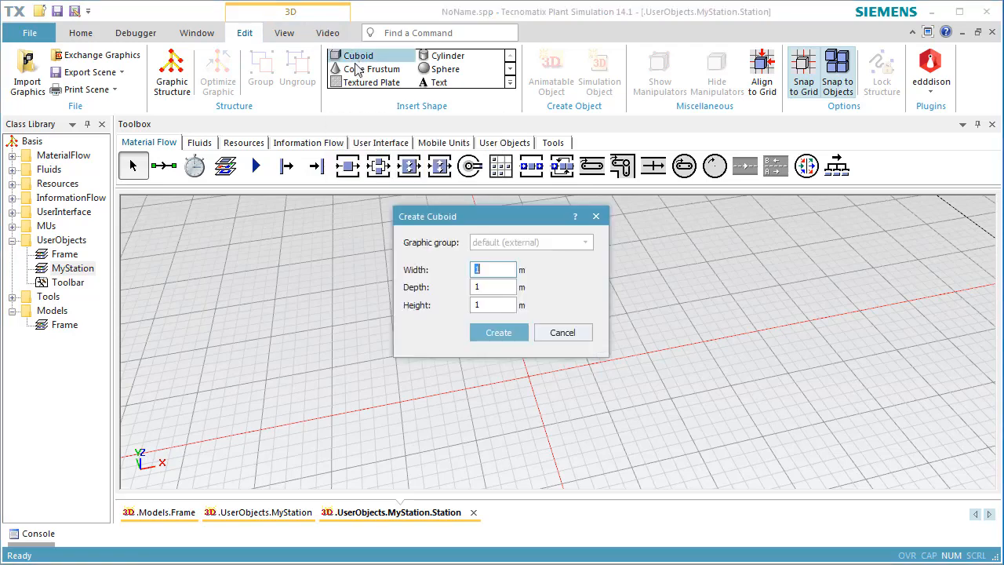
{"action": "left_click", "coordinate": [492, 336]}
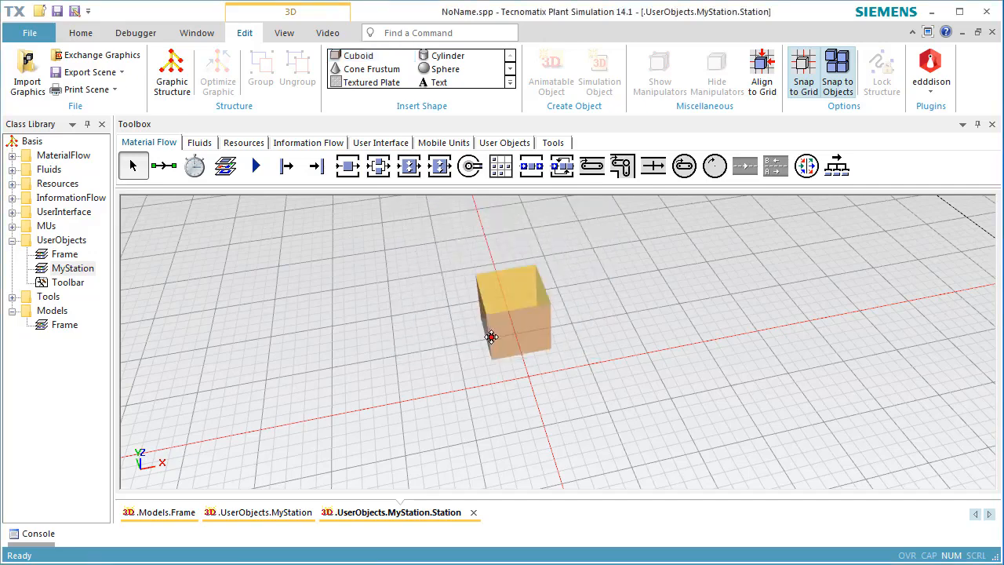
{"action": "left_click", "coordinate": [518, 377]}
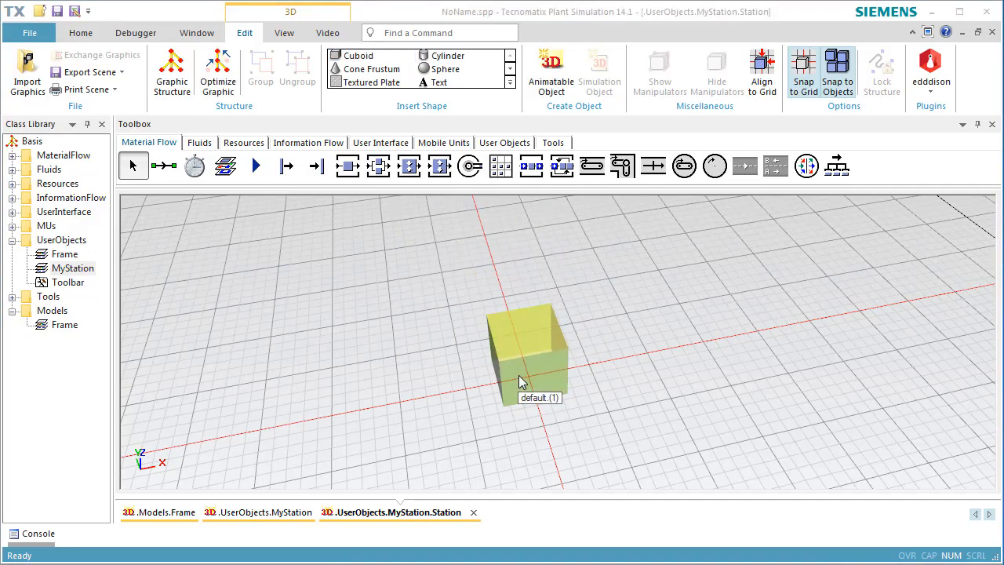
Activate the material of the 1 m cuboid at the origin and set its diffuse color to blue
{"action": "right_click", "coordinate": [518, 375]}
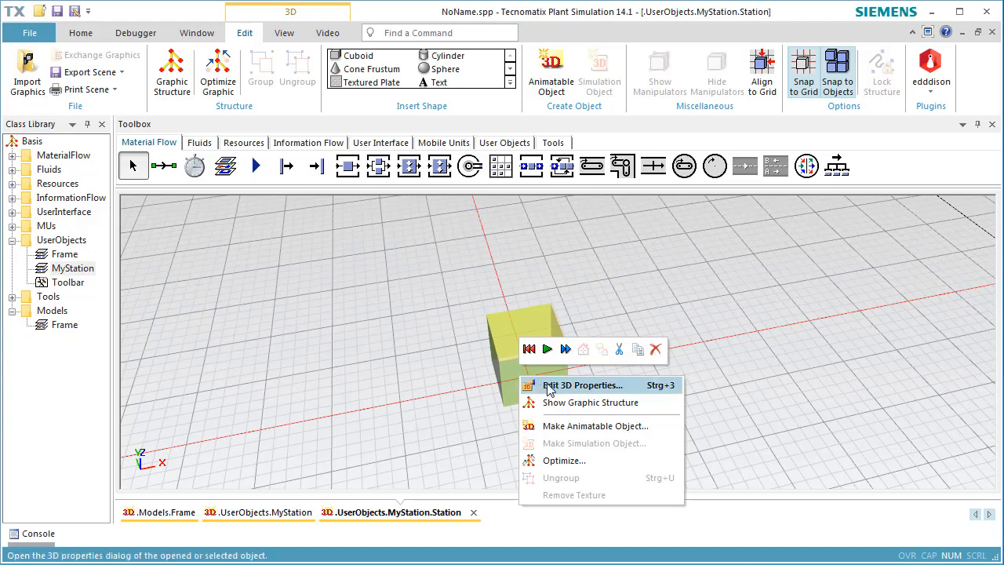
{"action": "left_click", "coordinate": [549, 385]}
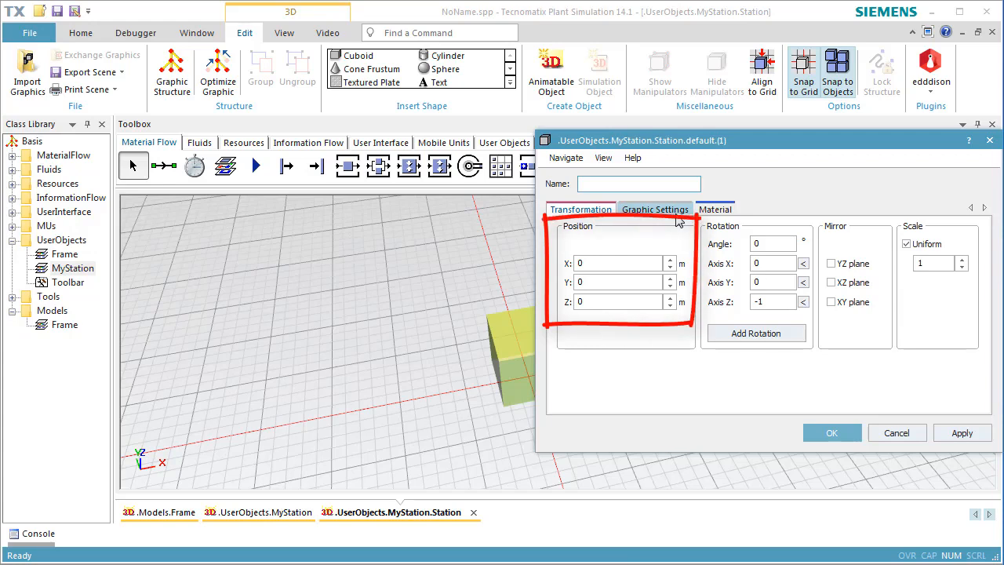
{"action": "left_click", "coordinate": [708, 211]}
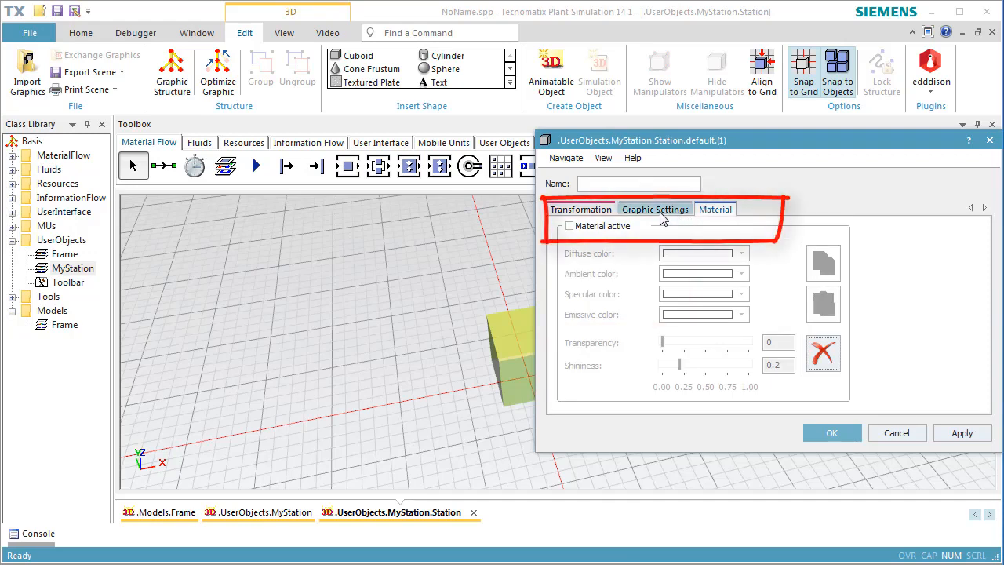
{"action": "left_click", "coordinate": [601, 226]}
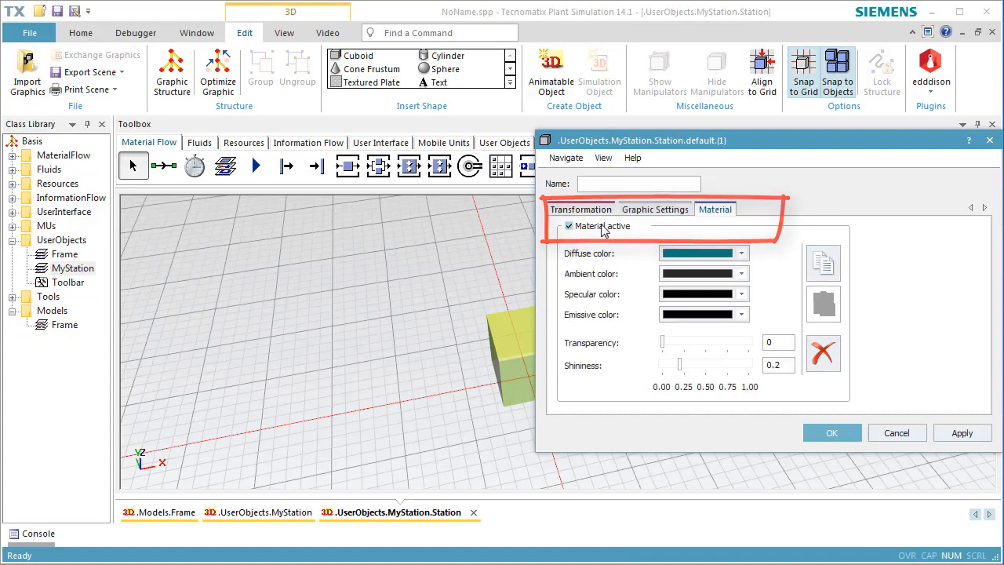
{"action": "left_click", "coordinate": [741, 252]}
{"action": "left_click", "coordinate": [751, 290]}
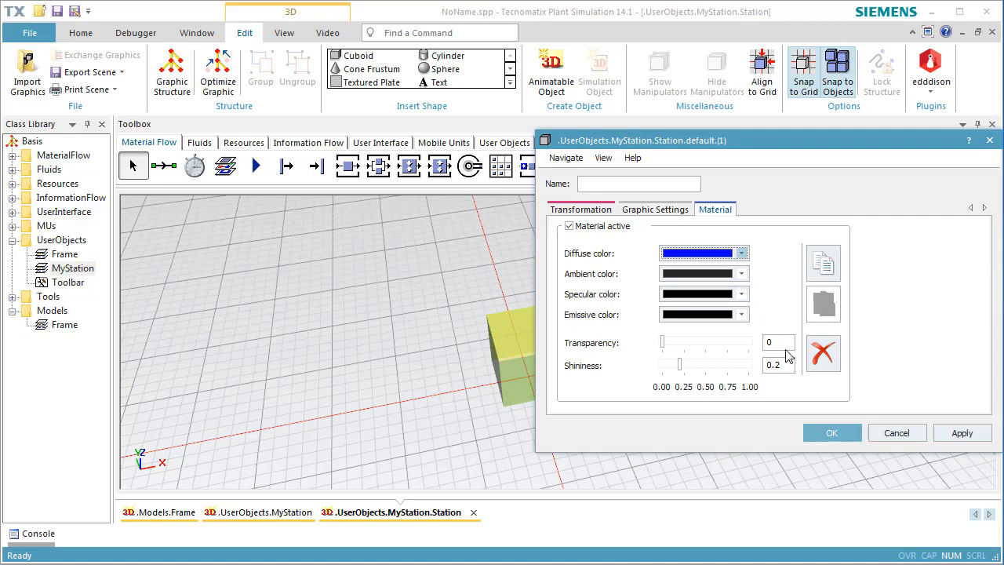
{"action": "left_click", "coordinate": [817, 430]}
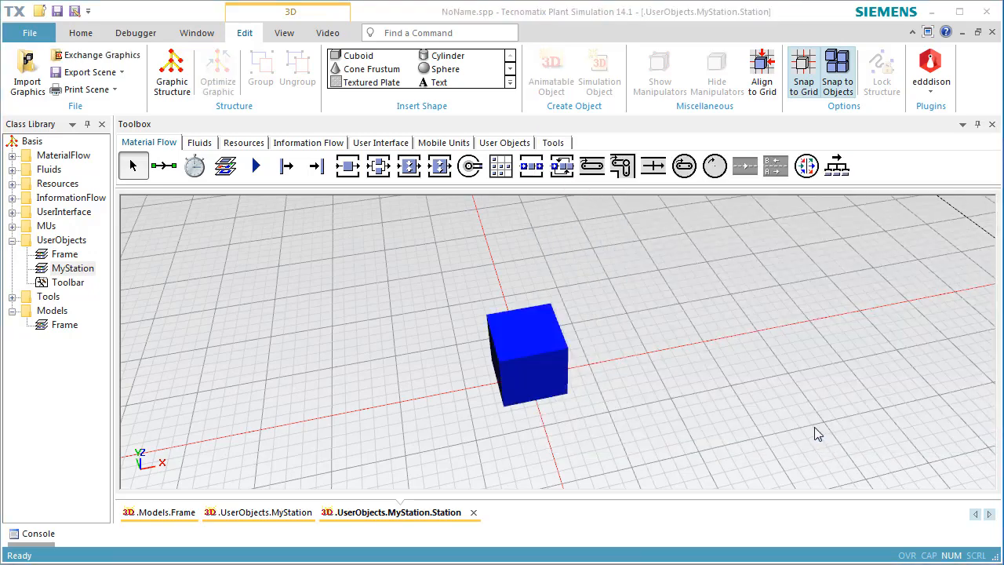
Insert a second cuboid 1 m wide, 0.4 m deep and 1 m high behind the blue one, at about Y 2 m
{"action": "left_click", "coordinate": [363, 57]}
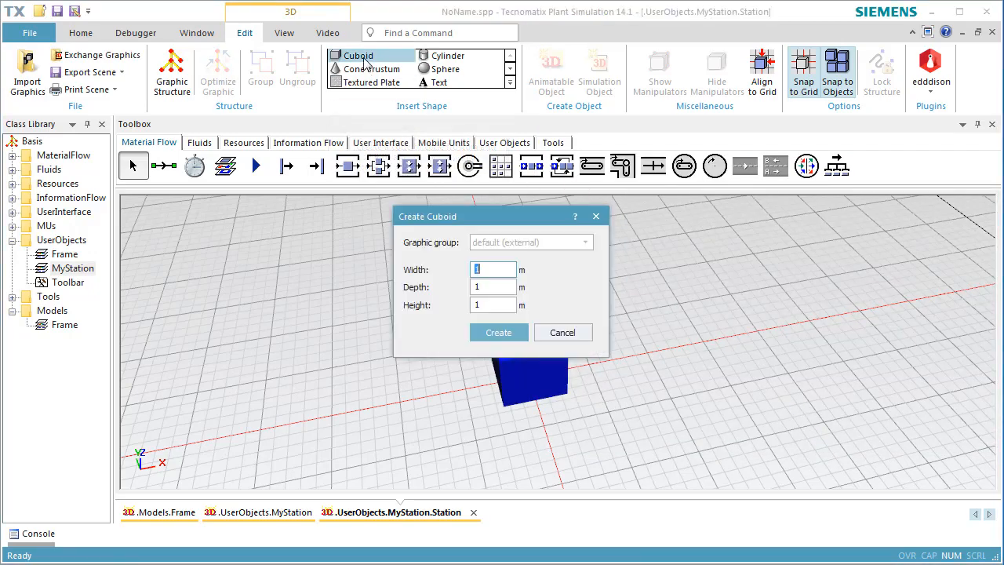
{"action": "left_click", "coordinate": [497, 286]}
{"action": "type", "text": "0"}
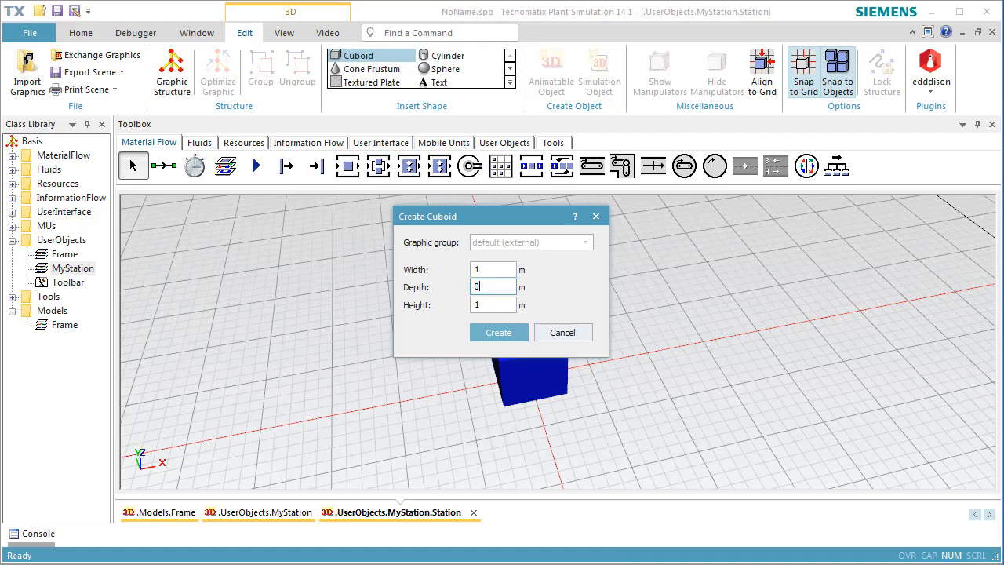
{"action": "type", "text": ".4"}
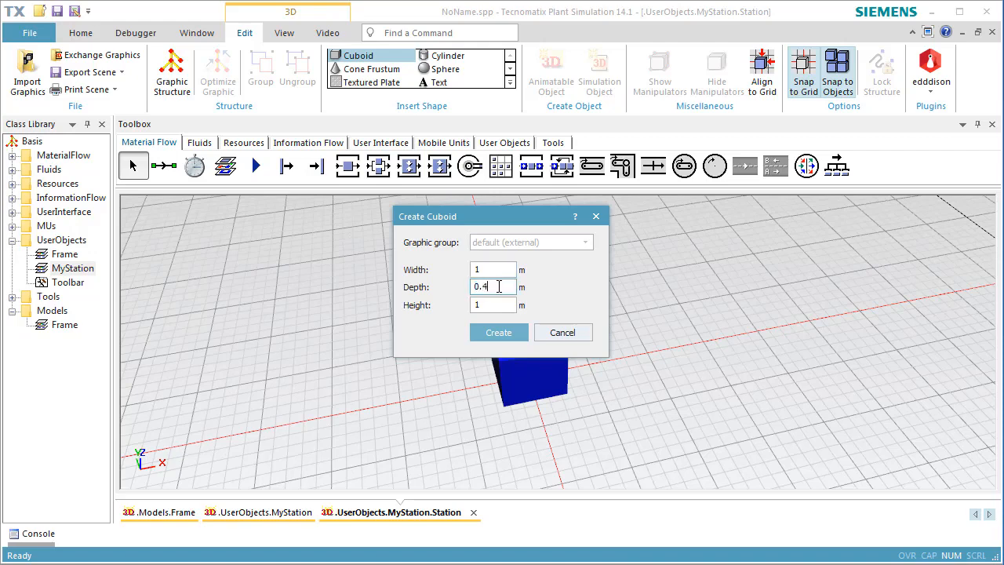
{"action": "left_click", "coordinate": [520, 332]}
{"action": "left_click_drag", "start_coordinate": [519, 328], "coordinate": [507, 308]}
{"action": "left_click", "coordinate": [507, 308]}
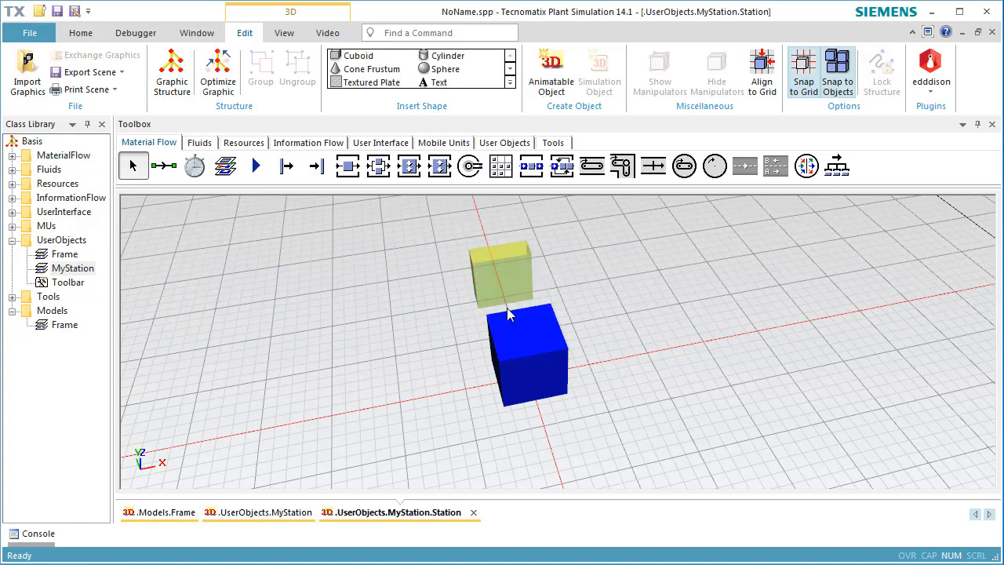
Position the 0.4 m deep cuboid at Y 0.3 m and Z 1 m in its 3D properties
{"action": "key", "text": "ctrl+3"}
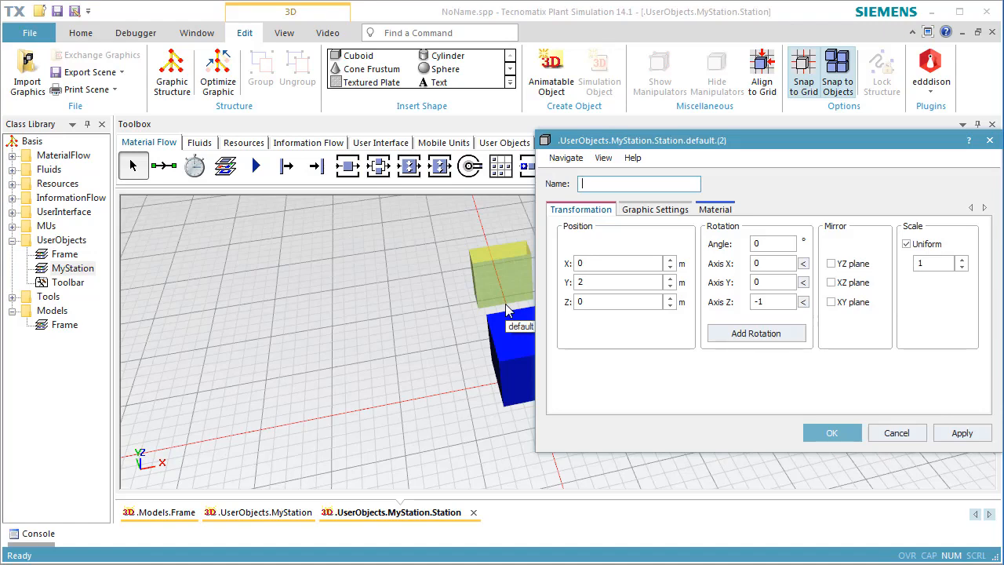
{"action": "double_click", "coordinate": [618, 302]}
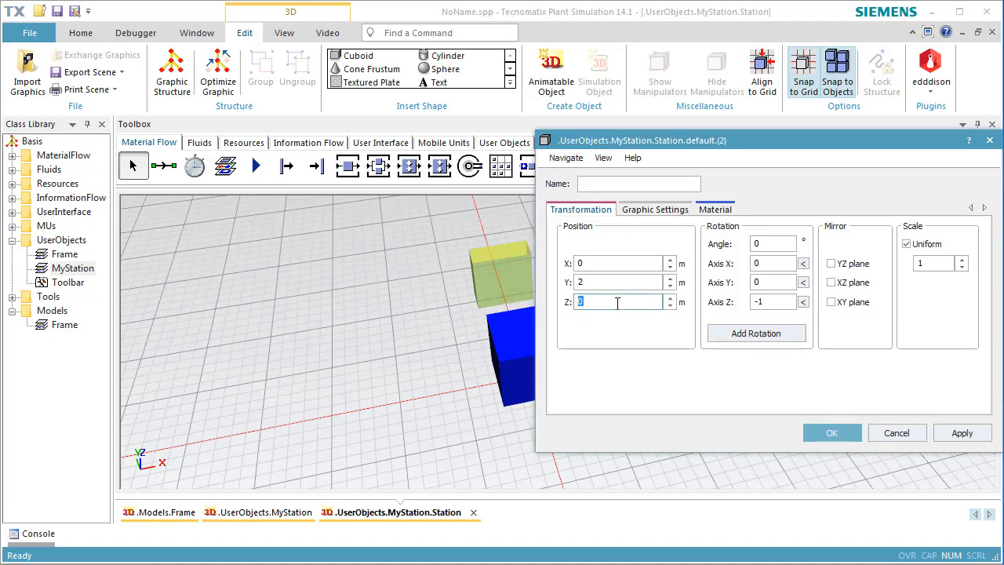
{"action": "type", "text": "1"}
{"action": "double_click", "coordinate": [611, 280]}
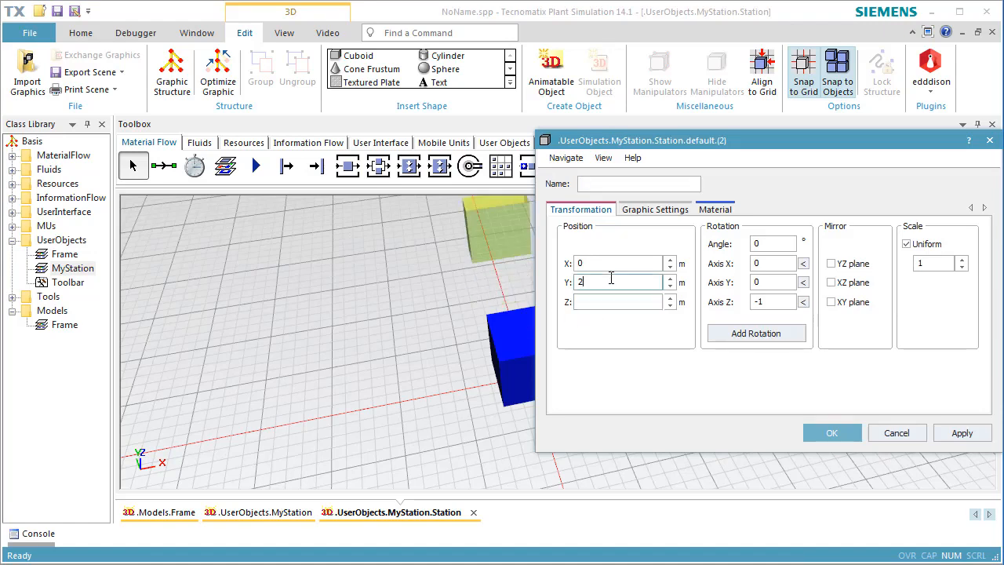
{"action": "type", "text": "00.3"}
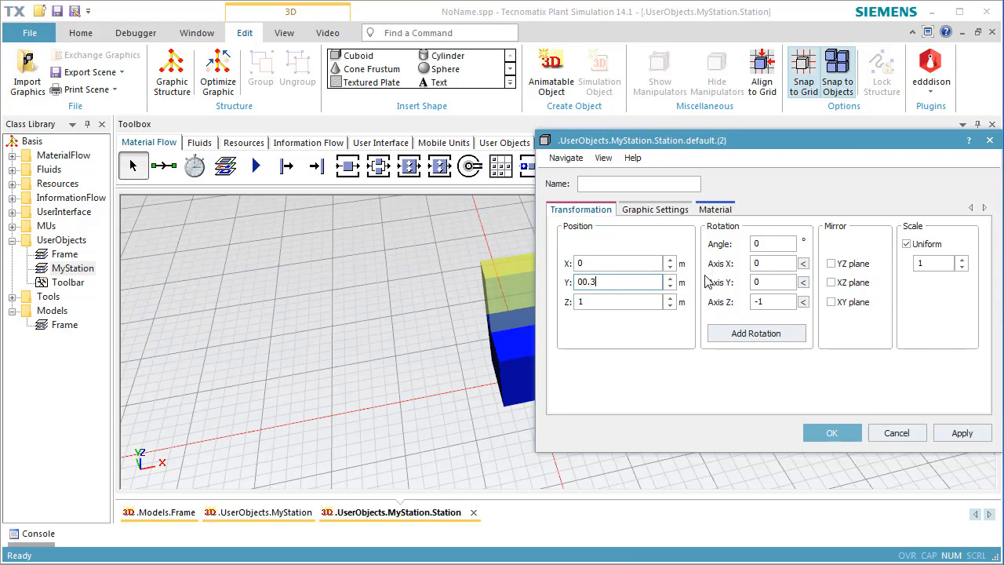
{"action": "left_click", "coordinate": [646, 301]}
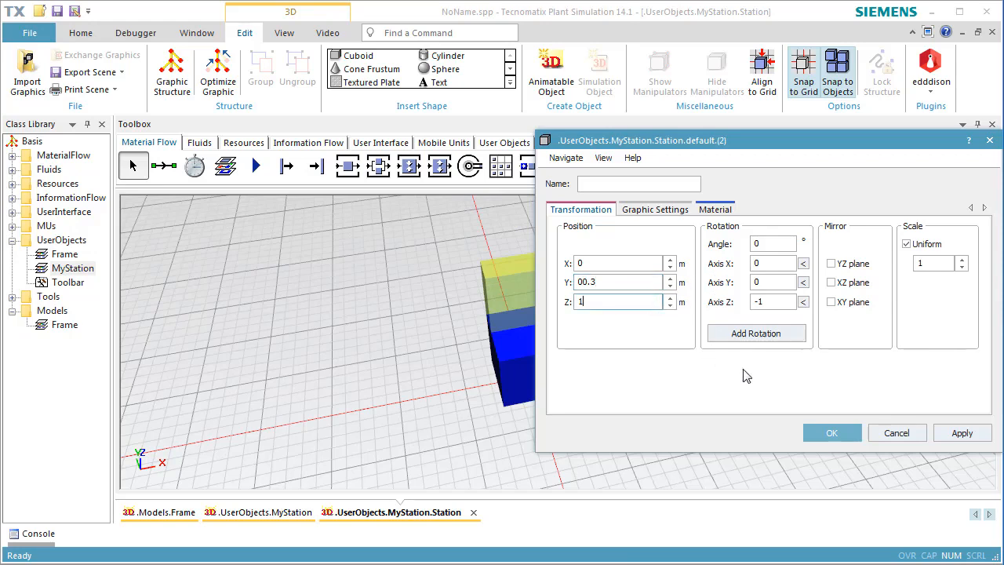
Activate the material of the 0.4 m deep cuboid, make its diffuse color blue and accept the properties
{"action": "left_click", "coordinate": [715, 210]}
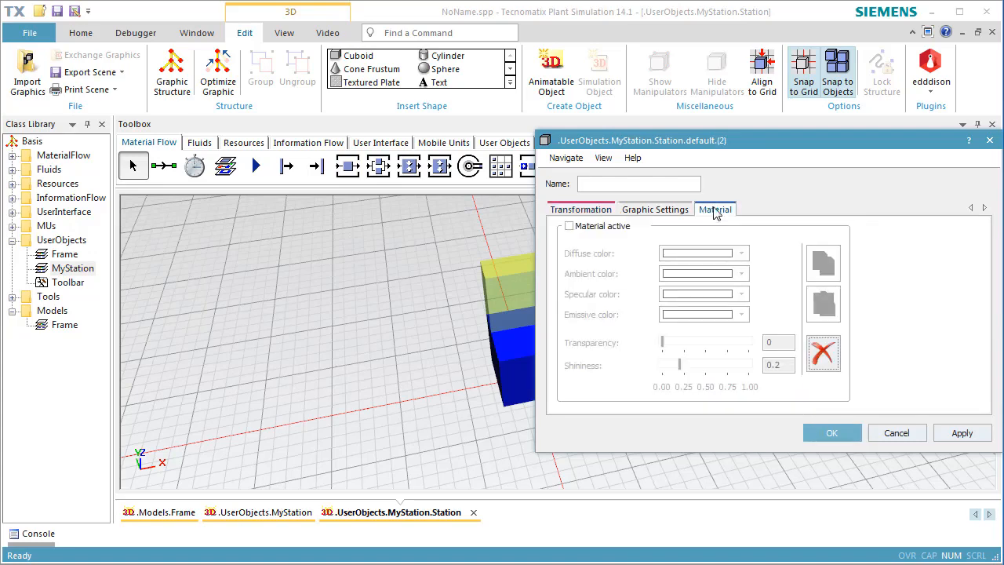
{"action": "left_click", "coordinate": [622, 228]}
{"action": "left_click", "coordinate": [676, 258]}
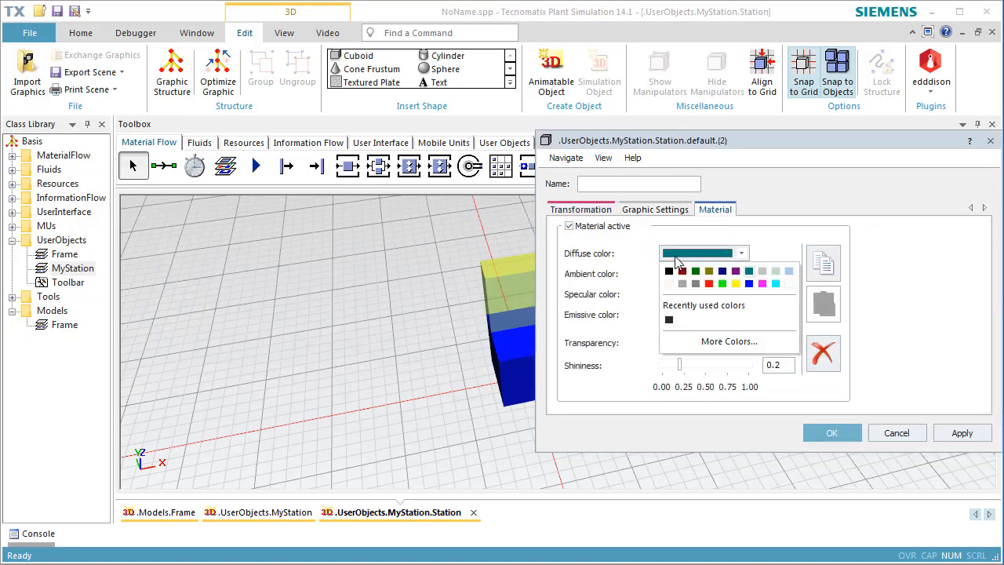
{"action": "left_click", "coordinate": [749, 284]}
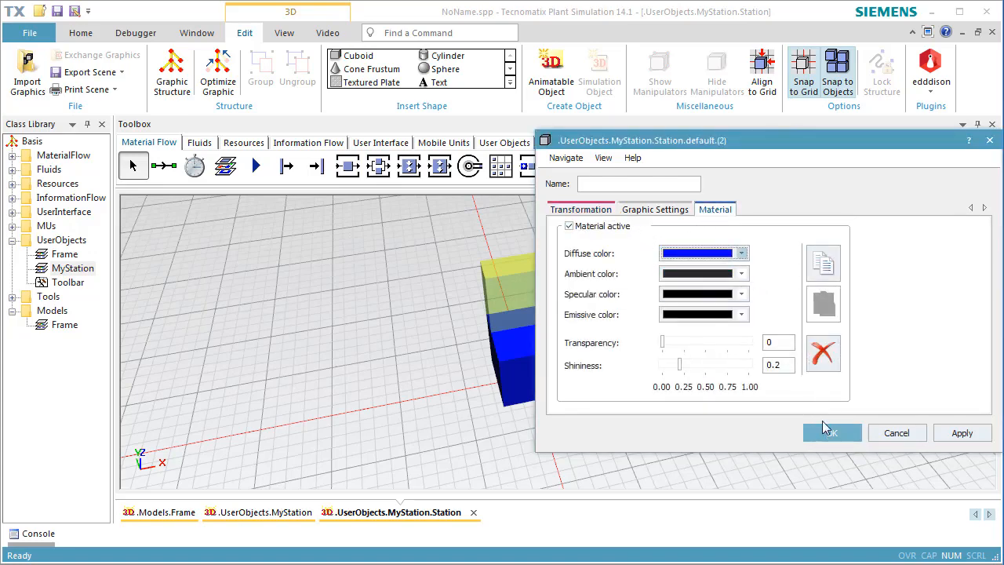
{"action": "left_click", "coordinate": [824, 432]}
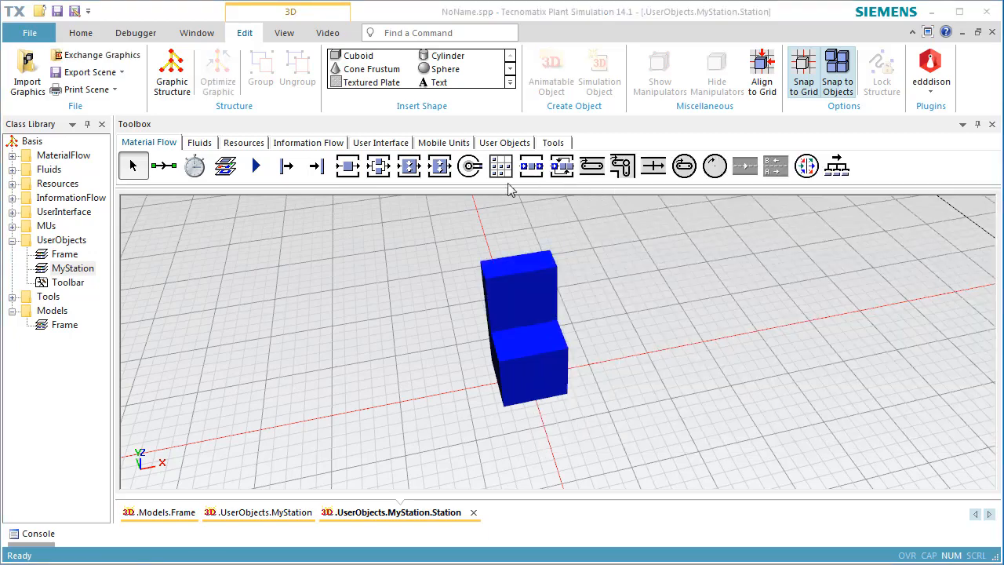
Insert a third cuboid 1 m wide, 1 m deep and 0.3 m high near the top of the upright cuboid
{"action": "left_click", "coordinate": [359, 58]}
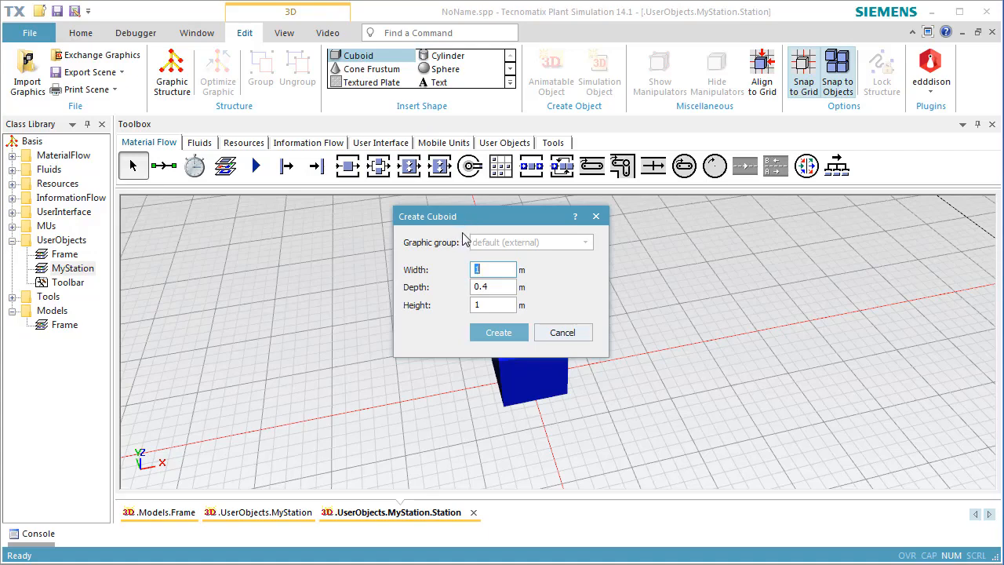
{"action": "double_click", "coordinate": [511, 287]}
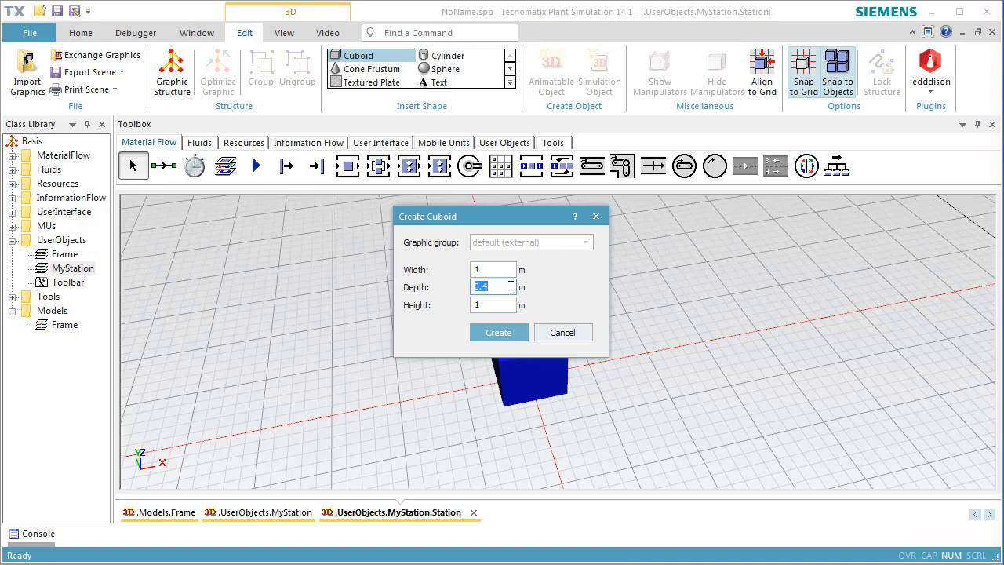
{"action": "type", "text": "1"}
{"action": "double_click", "coordinate": [509, 305]}
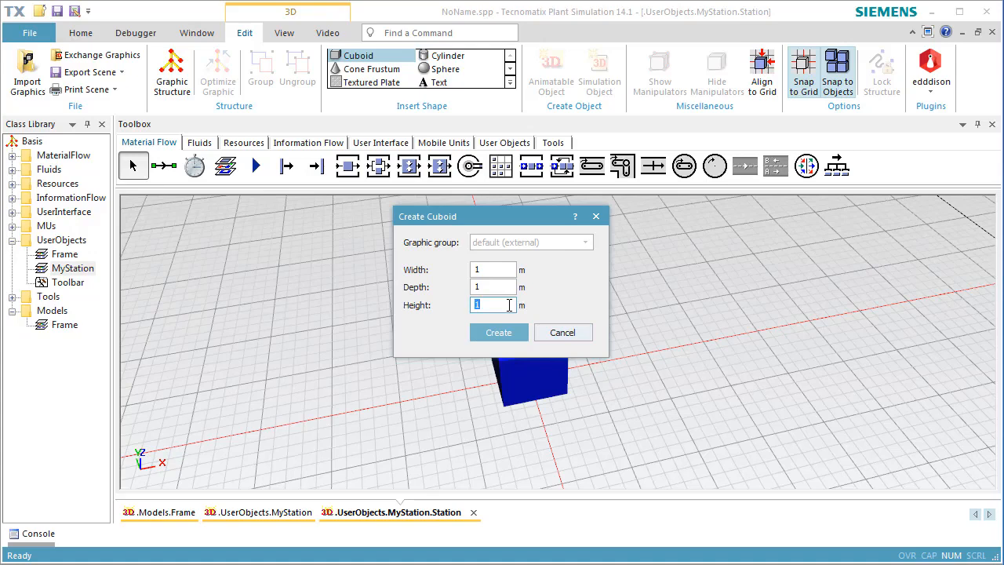
{"action": "type", "text": "0.3"}
{"action": "left_click", "coordinate": [509, 333]}
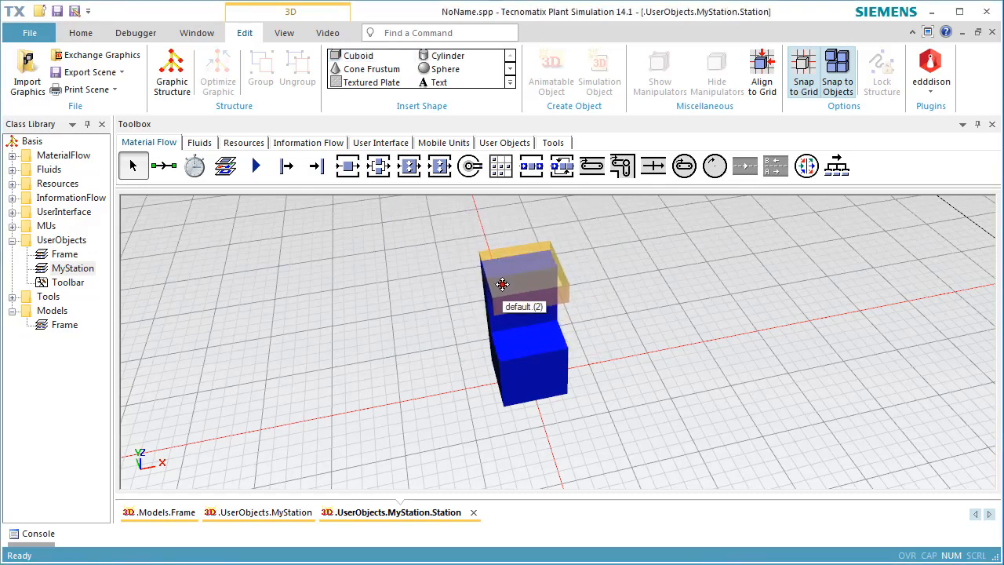
{"action": "left_click", "coordinate": [504, 283]}
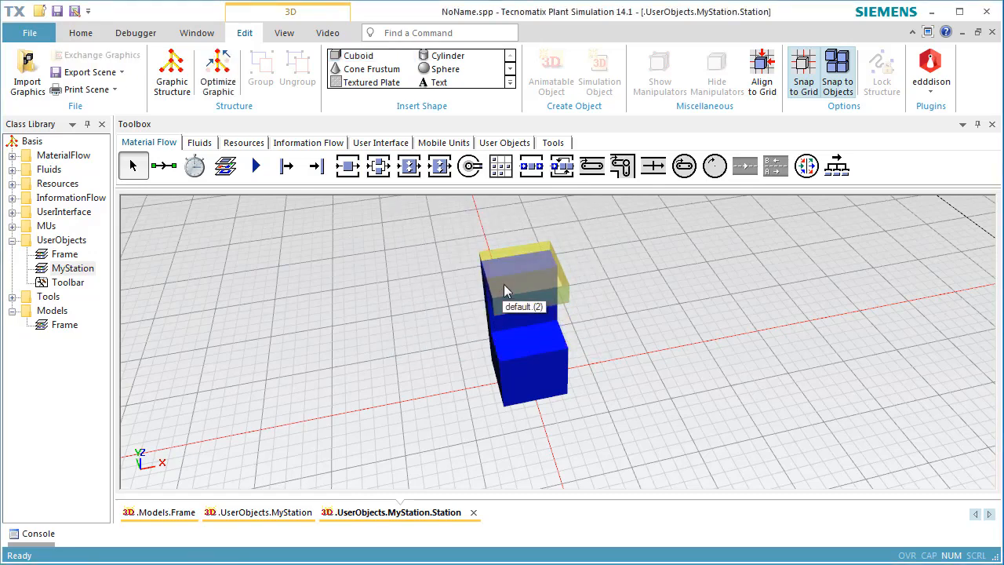
Set the Z position of the 0.3 m high cuboid to 2 m in its 3D properties
{"action": "right_click", "coordinate": [555, 297]}
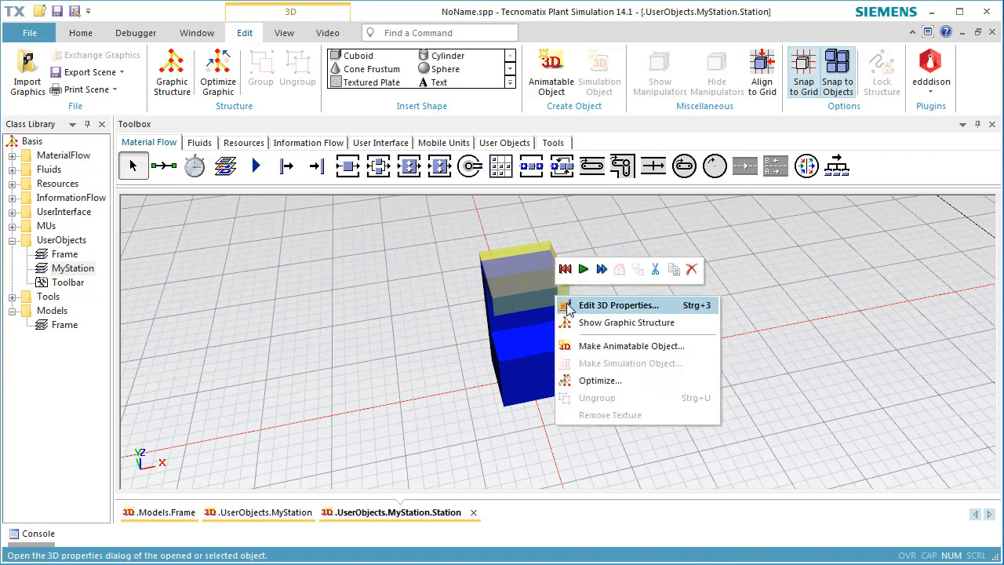
{"action": "left_click", "coordinate": [569, 306]}
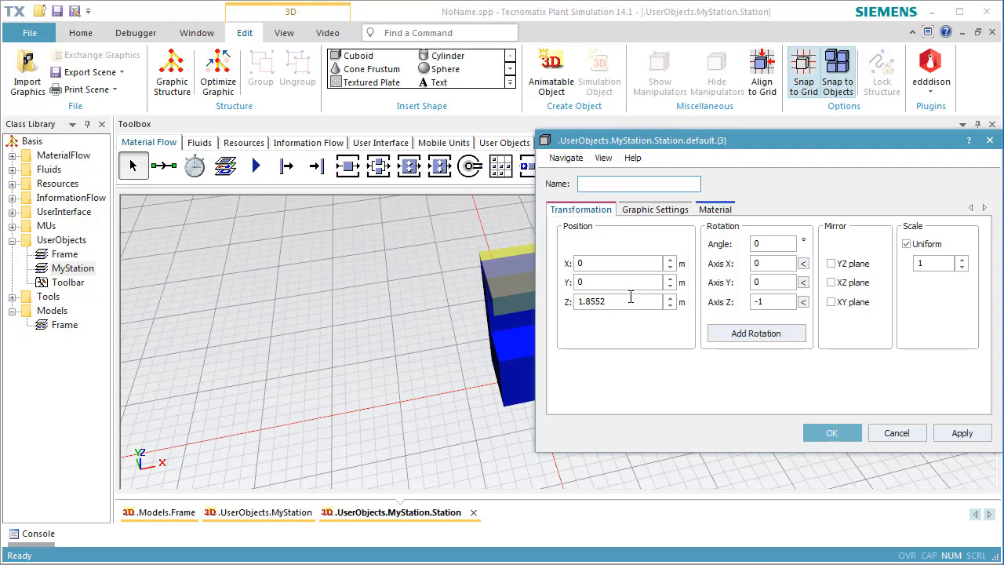
{"action": "double_click", "coordinate": [630, 298]}
{"action": "type", "text": "2"}
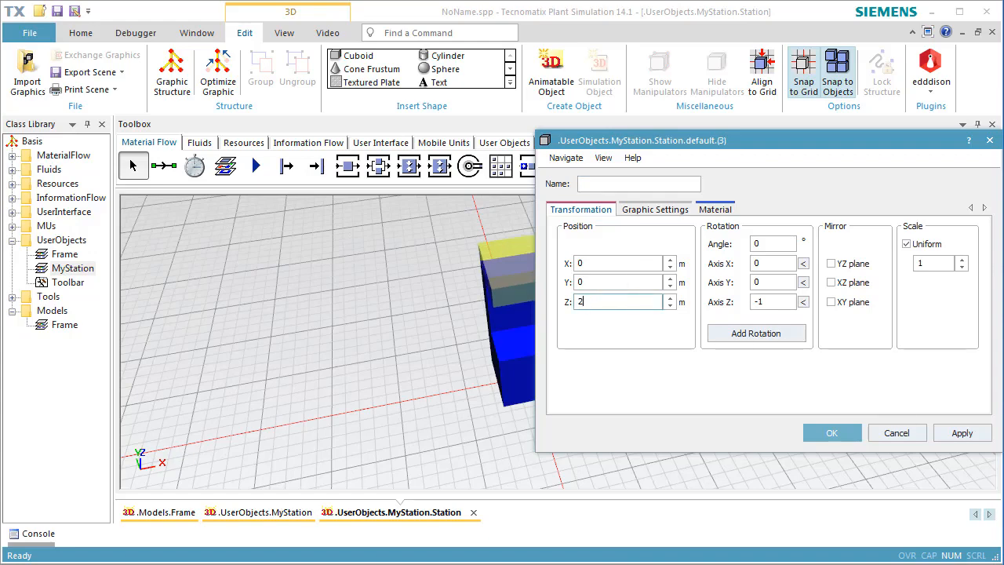
Activate the material of the 0.3 m high cuboid, set its diffuse color to blue and accept the properties
{"action": "left_click", "coordinate": [710, 210]}
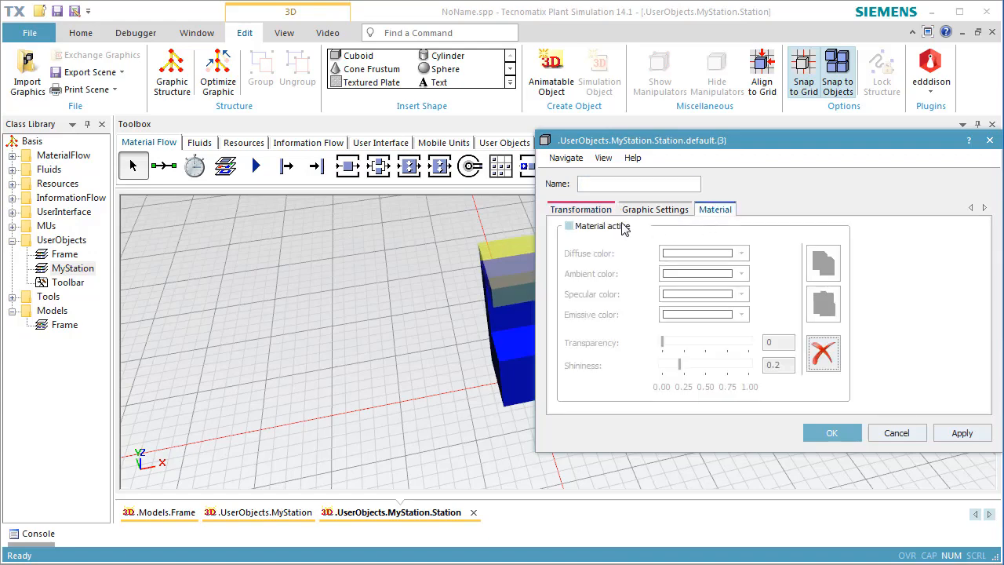
{"action": "left_click", "coordinate": [623, 224]}
{"action": "left_click", "coordinate": [675, 254]}
{"action": "left_click", "coordinate": [749, 285]}
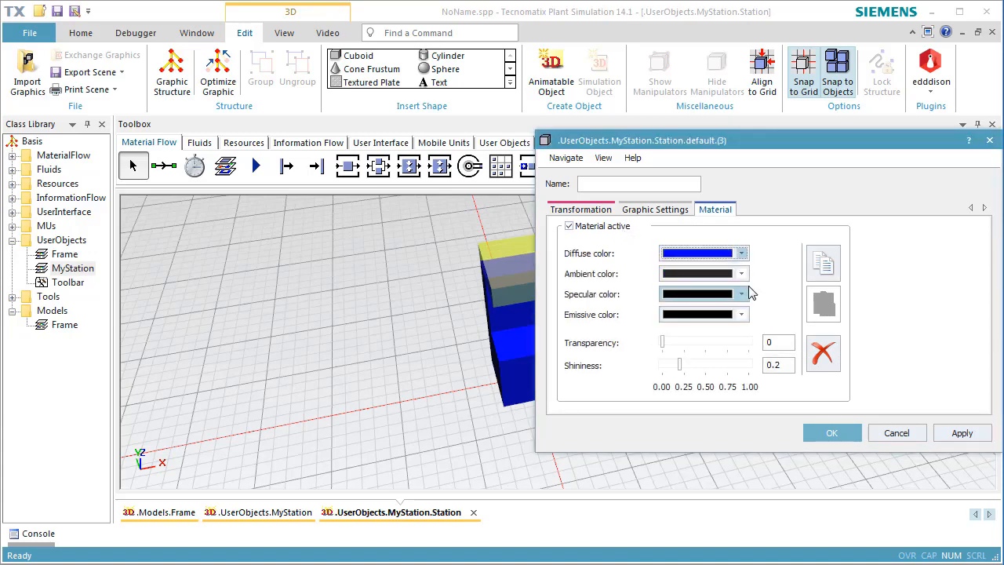
{"action": "left_click", "coordinate": [818, 430]}
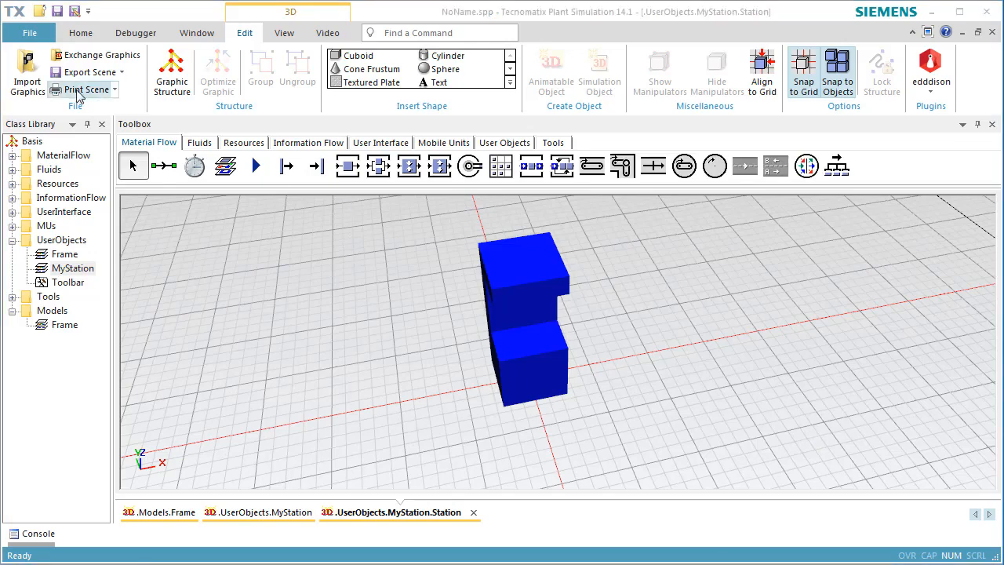
Import Drill.iges from the 3 D Objekte folder on drive D, placing it beside the cuboids as shown in the view with the Z-axis up
{"action": "left_click", "coordinate": [29, 73]}
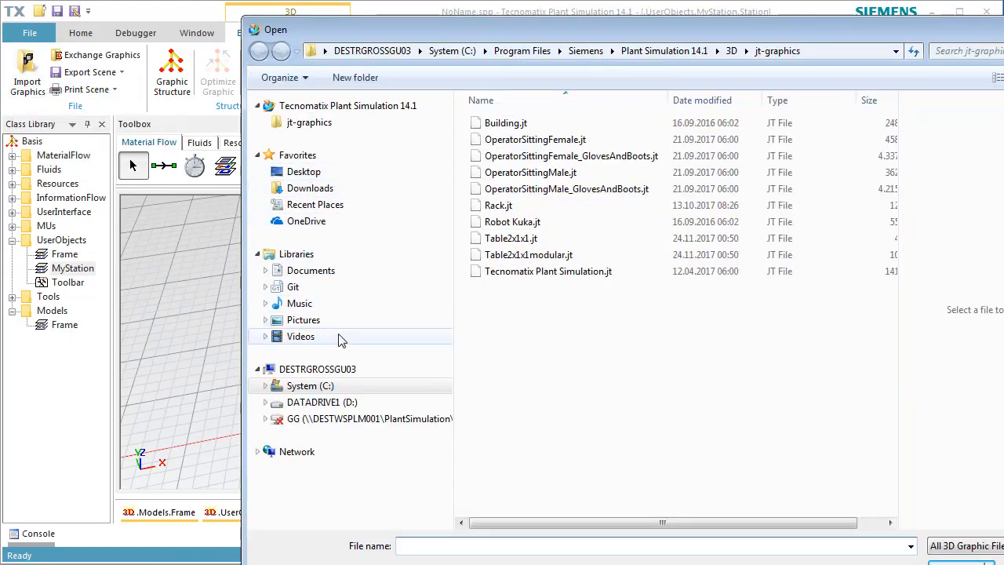
{"action": "left_click", "coordinate": [345, 404]}
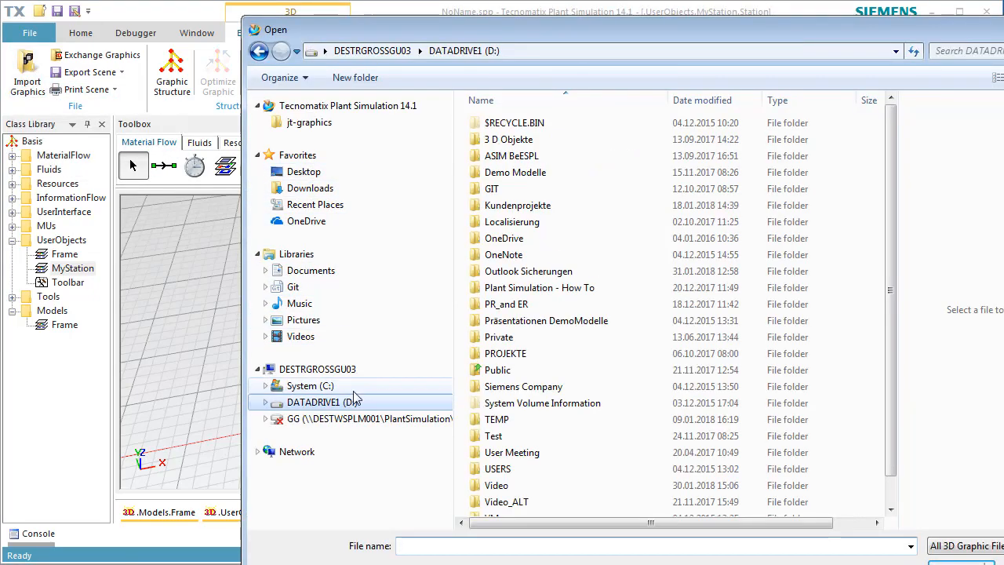
{"action": "double_click", "coordinate": [508, 140]}
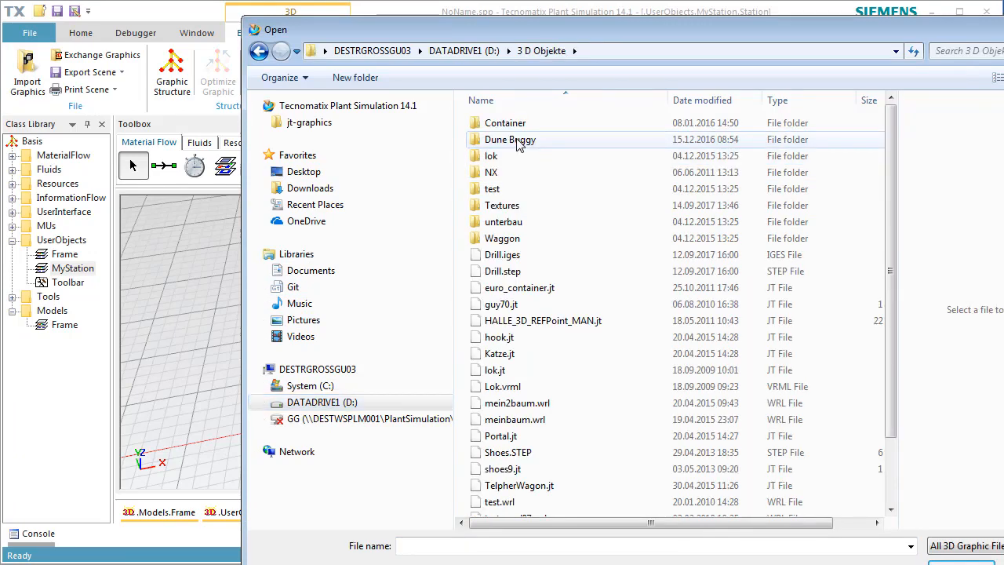
{"action": "double_click", "coordinate": [504, 257]}
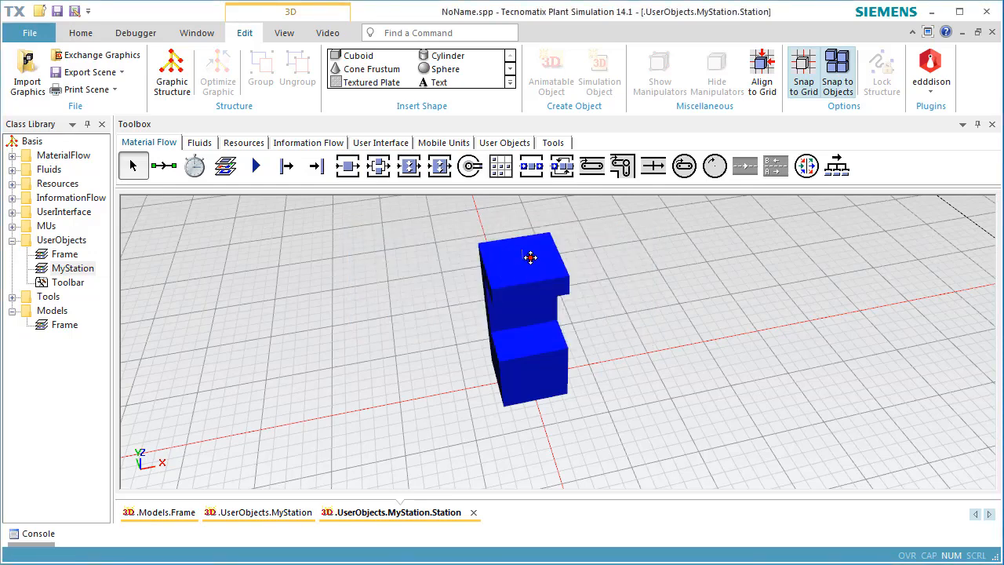
{"action": "left_click", "coordinate": [617, 312]}
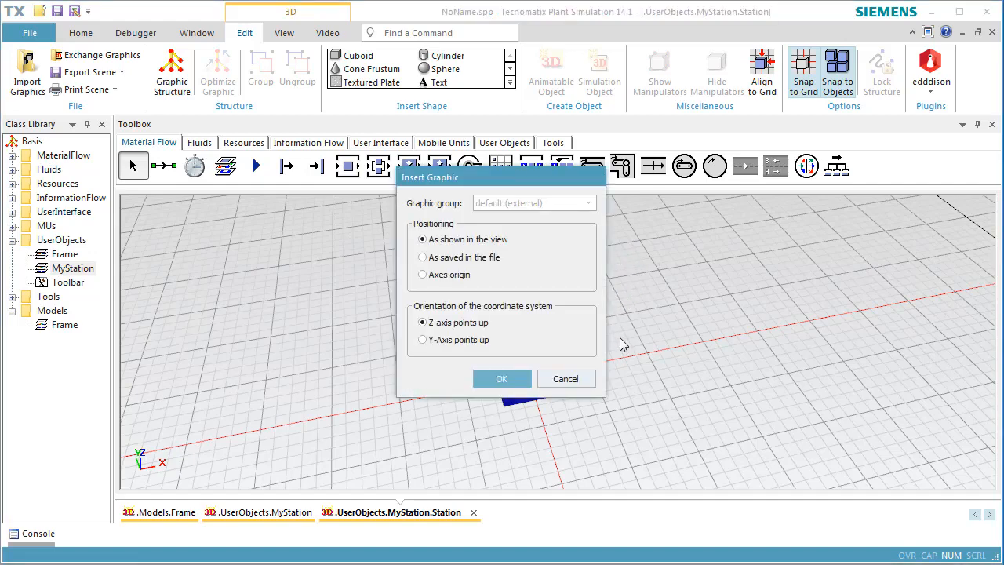
{"action": "left_click", "coordinate": [502, 382]}
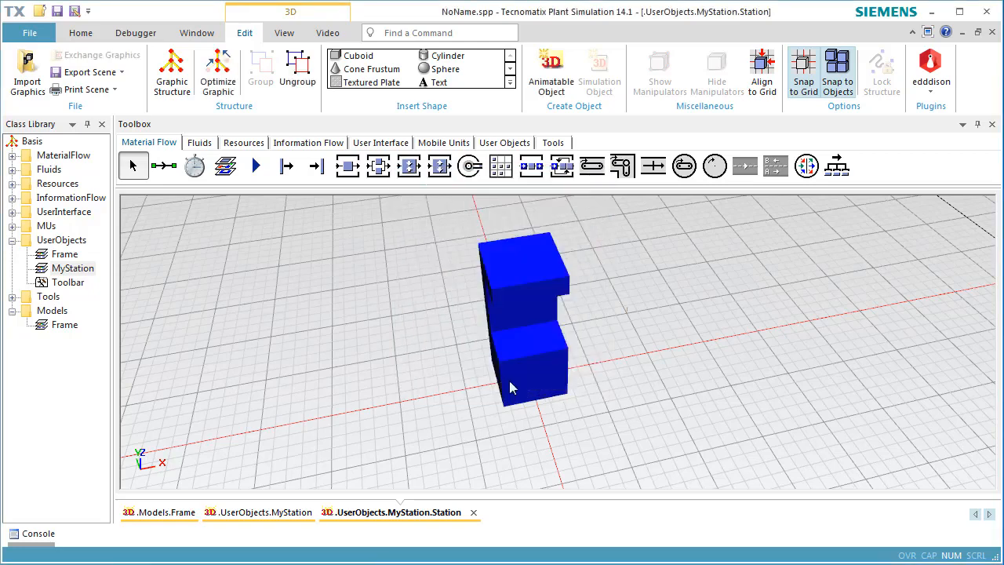
Set the imported drill's position to X 0, Y 0 and Z 2 m in its 3D properties
{"action": "scroll", "coordinate": [640, 330], "scroll_direction": "up", "scroll_amount": 6}
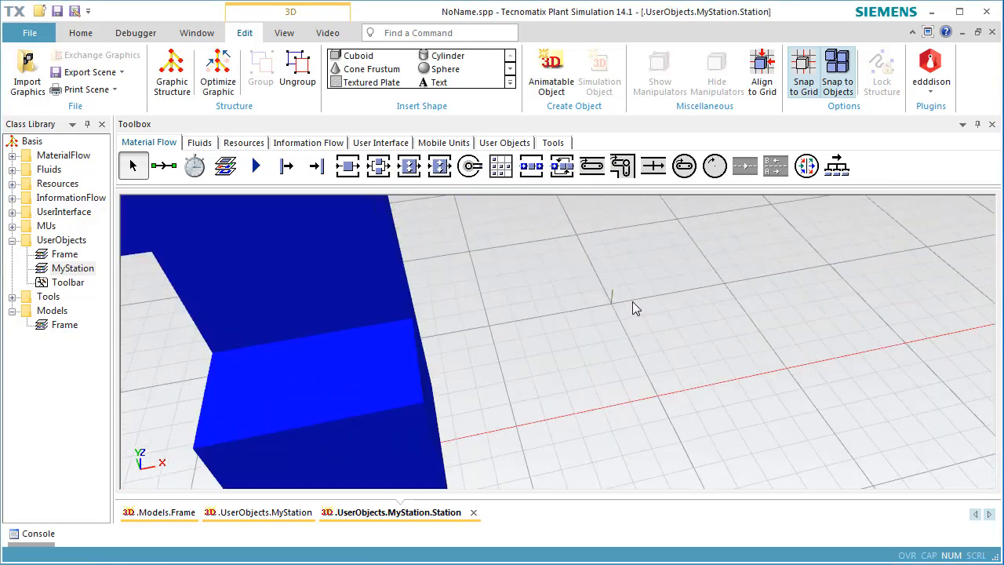
{"action": "key", "text": "ctrl+3"}
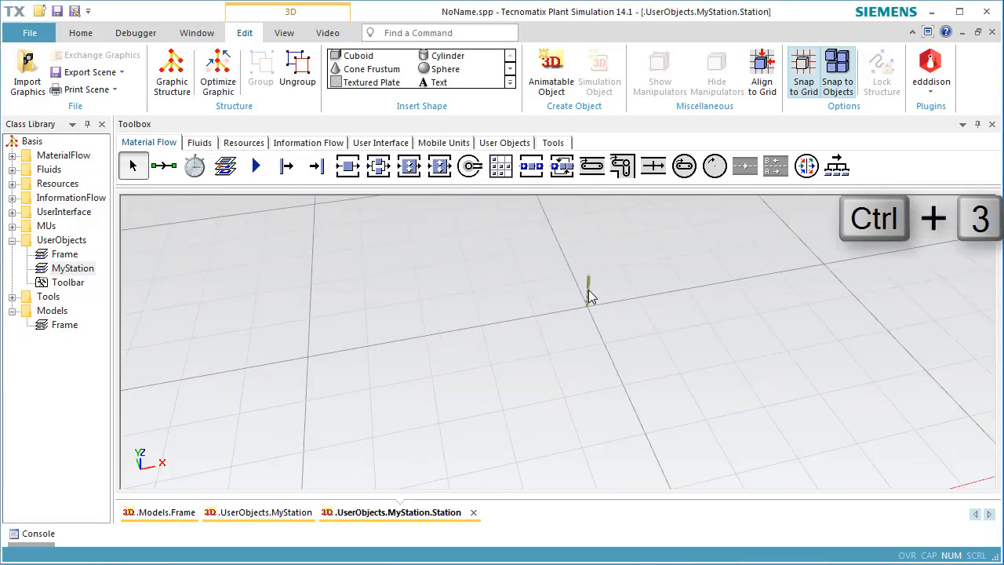
{"action": "double_click", "coordinate": [589, 292]}
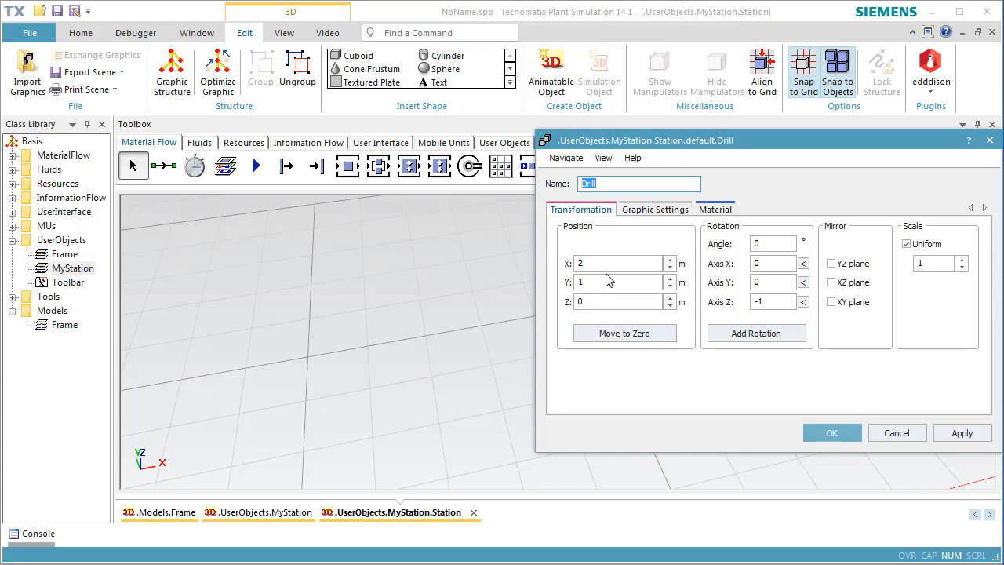
{"action": "double_click", "coordinate": [606, 264]}
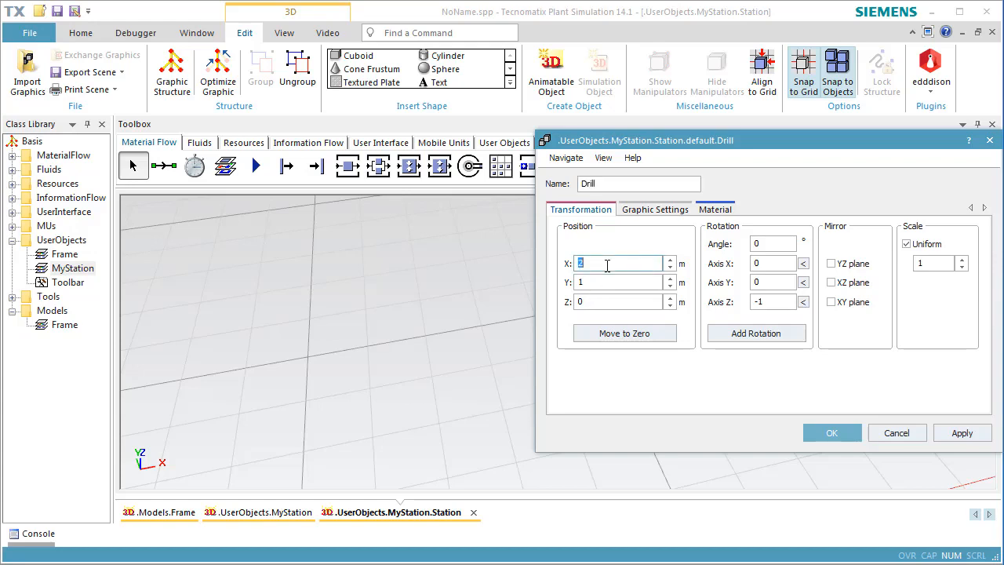
{"action": "type", "text": "0"}
{"action": "double_click", "coordinate": [601, 280]}
{"action": "type", "text": "0"}
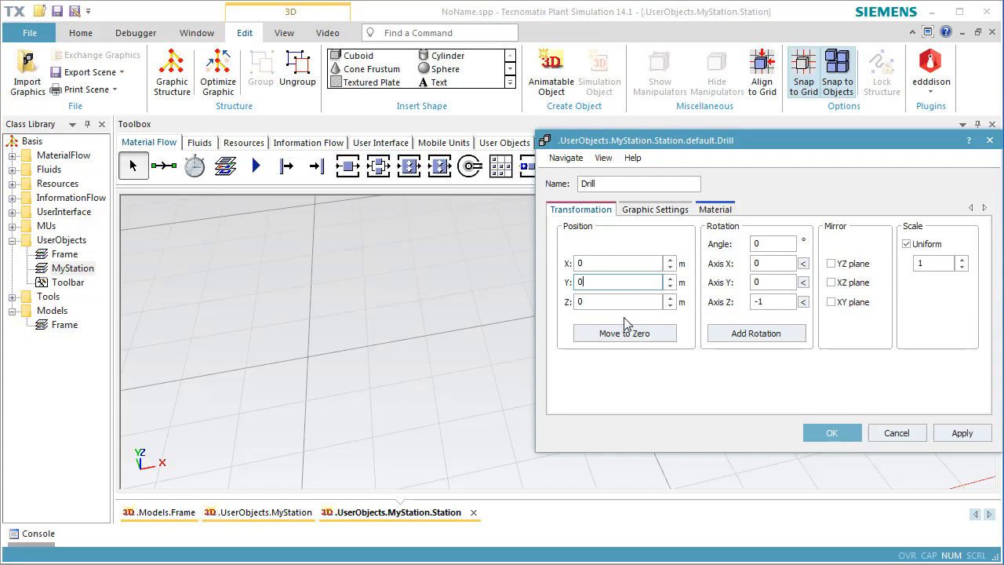
{"action": "double_click", "coordinate": [606, 301]}
{"action": "type", "text": "2"}
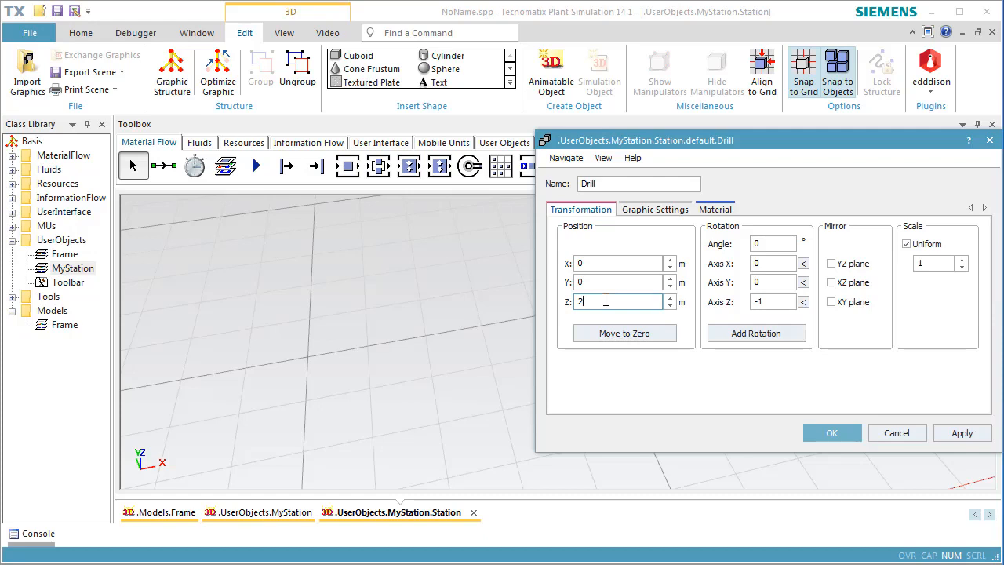
Scale the drill uniformly by a factor of 5 and accept its 3D properties
{"action": "left_click", "coordinate": [936, 263]}
{"action": "double_click", "coordinate": [936, 263]}
{"action": "type", "text": "5"}
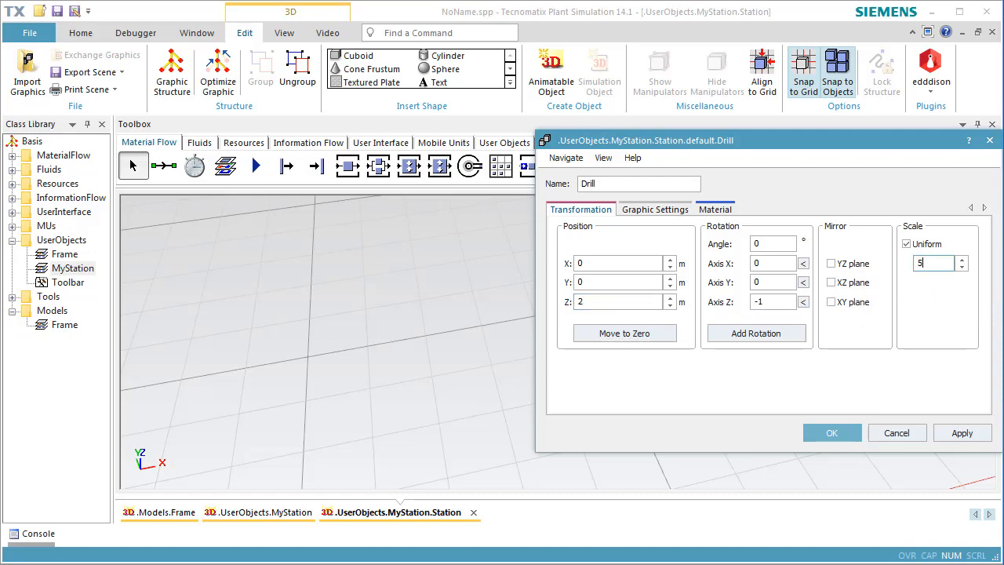
{"action": "left_click", "coordinate": [833, 432]}
Turn the drill graphic into an animatable object named Drill at its current position, and close the Station's 3D graphics window
{"action": "scroll", "coordinate": [622, 374], "scroll_direction": "down", "scroll_amount": 5}
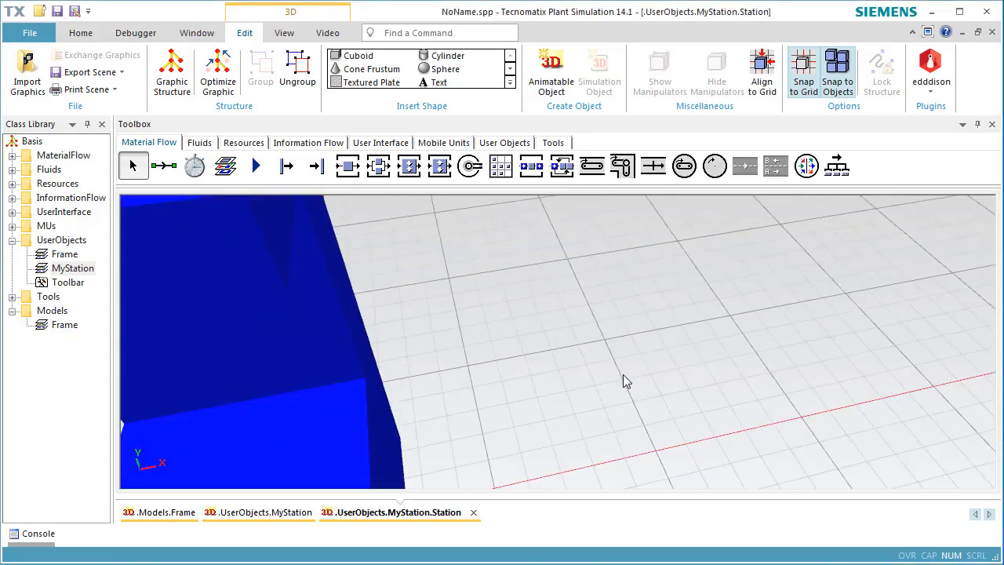
{"action": "left_click", "coordinate": [616, 369]}
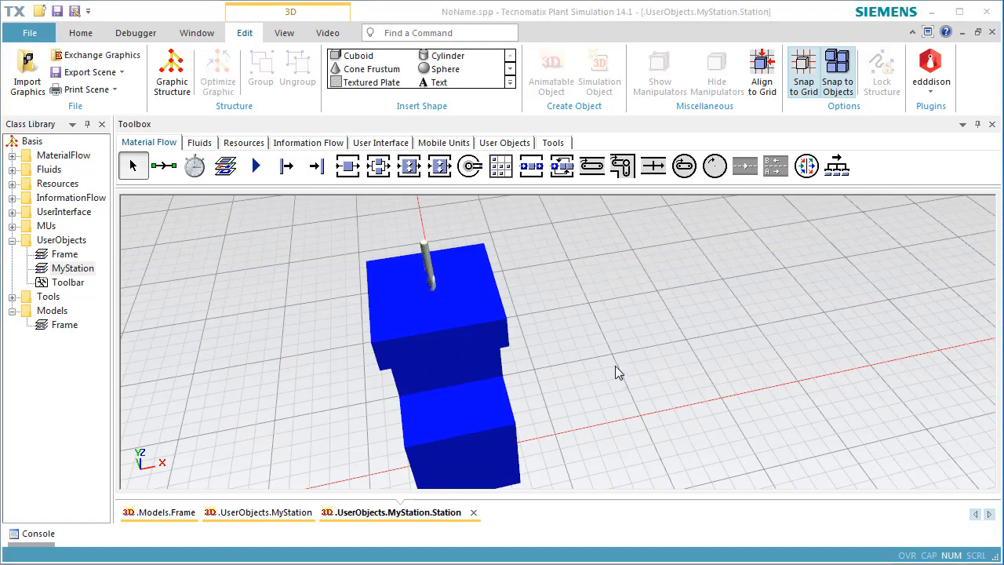
{"action": "left_click", "coordinate": [427, 261]}
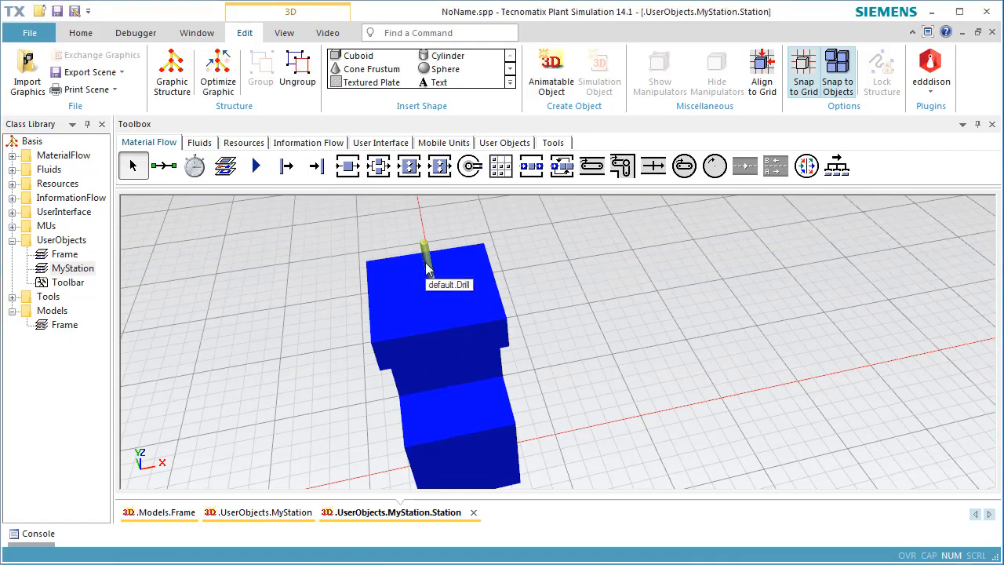
{"action": "right_click", "coordinate": [427, 262]}
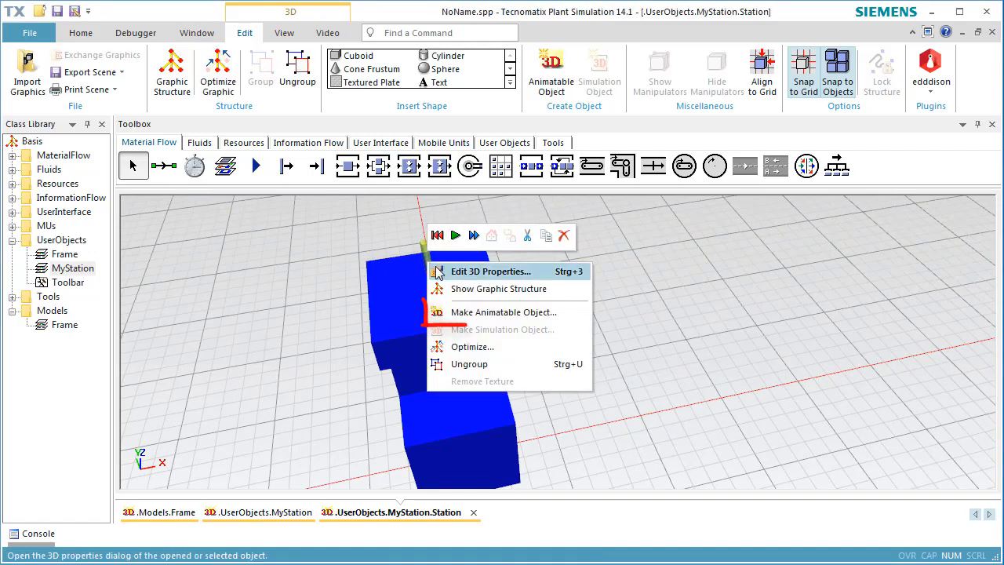
{"action": "left_click", "coordinate": [459, 313]}
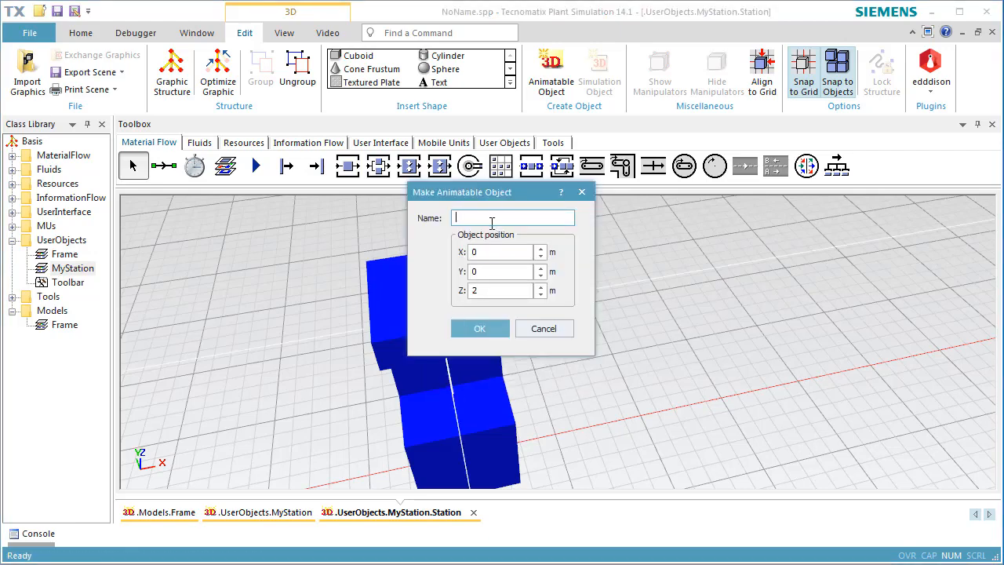
{"action": "type", "text": "Drill"}
{"action": "left_click_drag", "start_coordinate": [518, 193], "coordinate": [621, 212]}
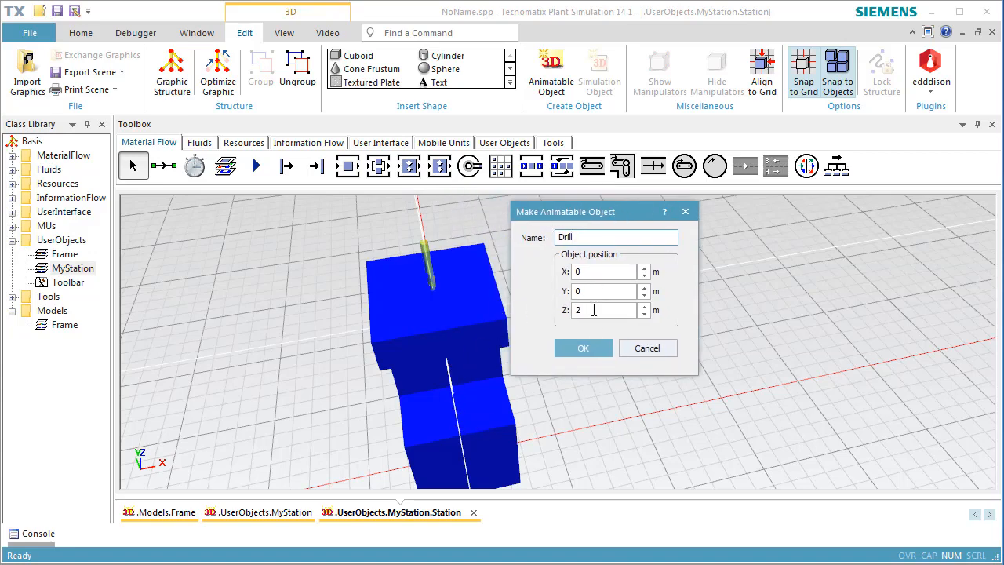
{"action": "left_click", "coordinate": [584, 348]}
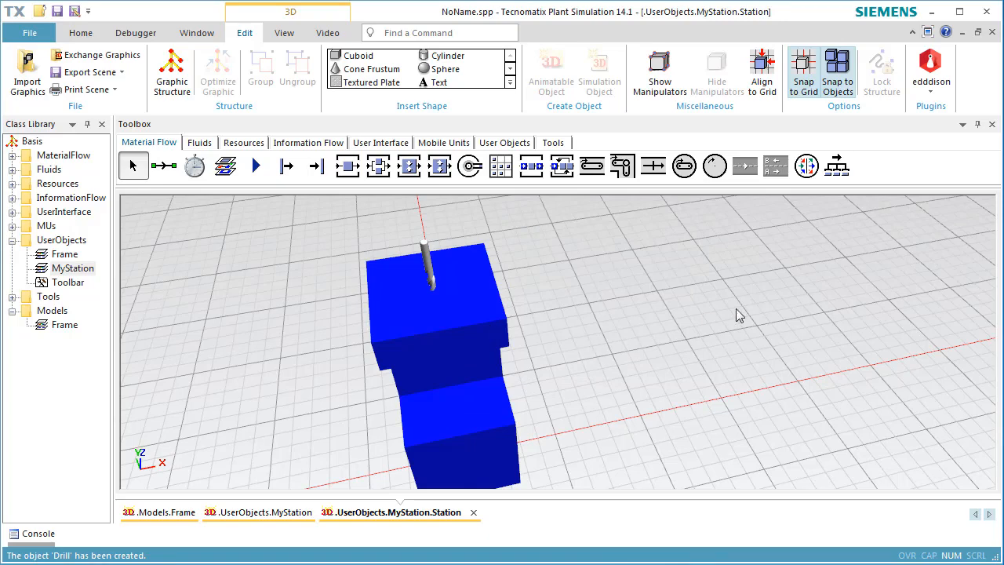
{"action": "left_click", "coordinate": [992, 31]}
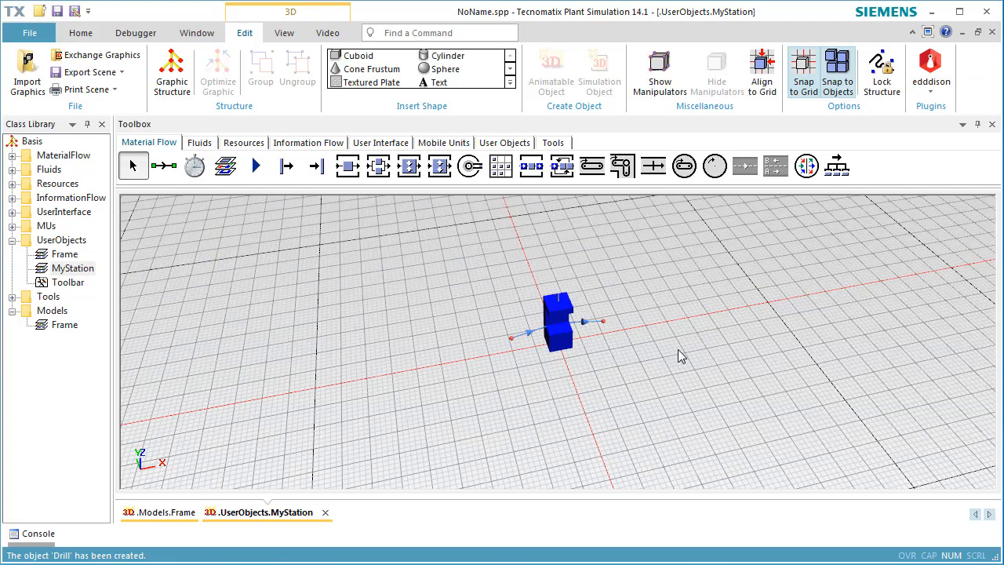
Insert a Method object next to the station in the MyStation frame and rename it onEntrance
{"action": "left_click", "coordinate": [332, 145]}
{"action": "left_click", "coordinate": [168, 169]}
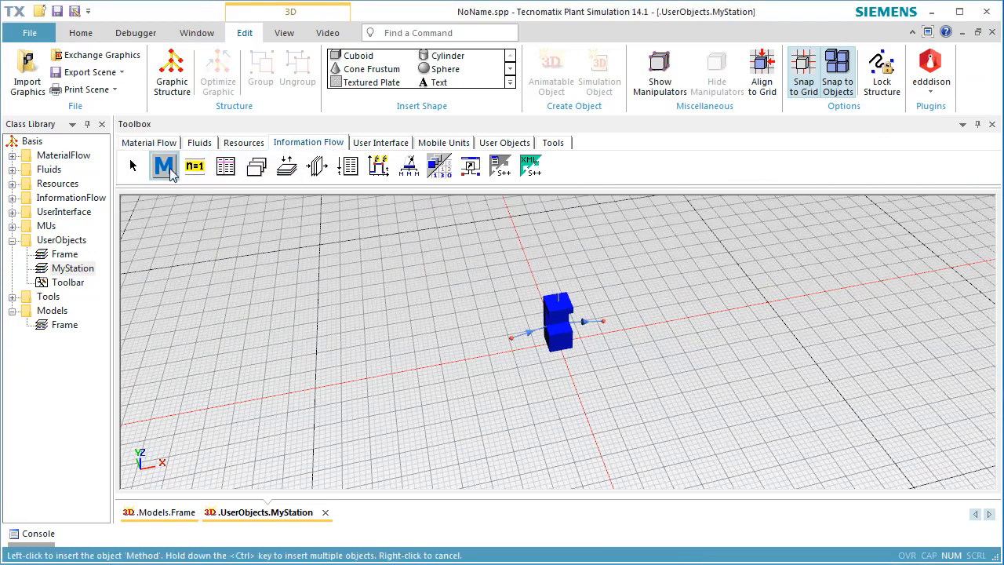
{"action": "left_click", "coordinate": [575, 357]}
{"action": "key", "text": "F2"}
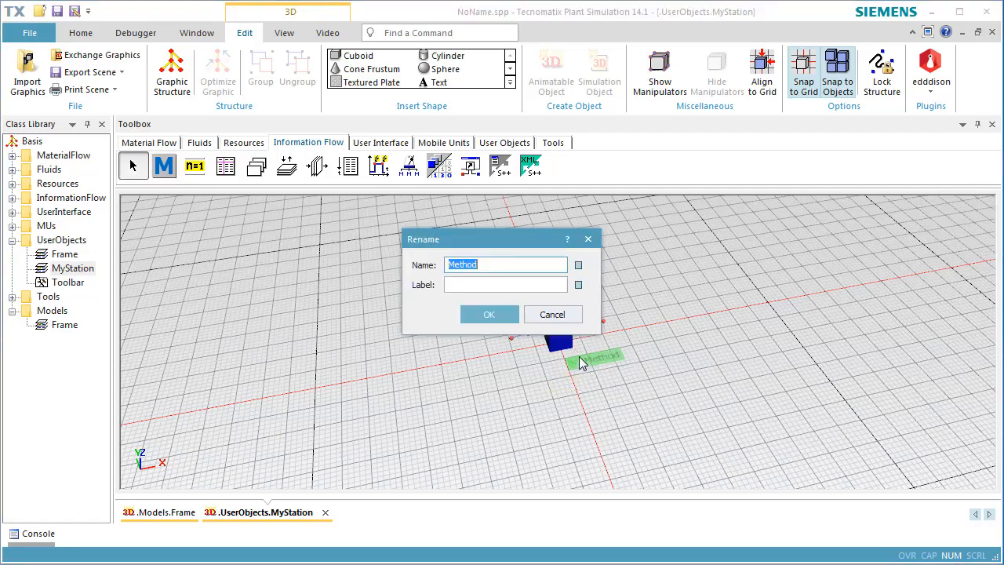
{"action": "type", "text": "onEntrance"}
{"action": "left_click", "coordinate": [489, 314]}
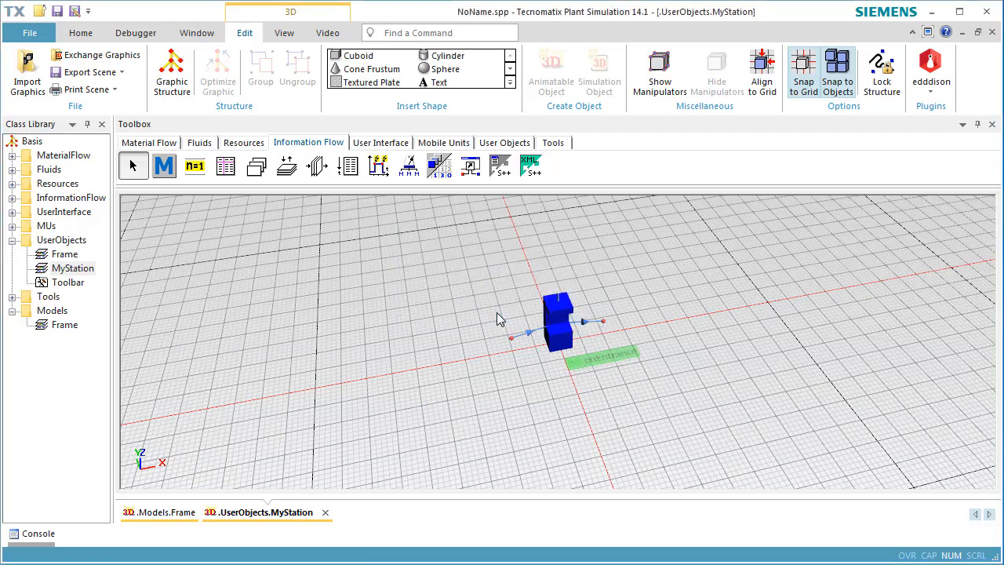
Assign onEntrance as the Station's entrance control, enable Before actions for it and accept the settings
{"action": "double_click", "coordinate": [558, 334]}
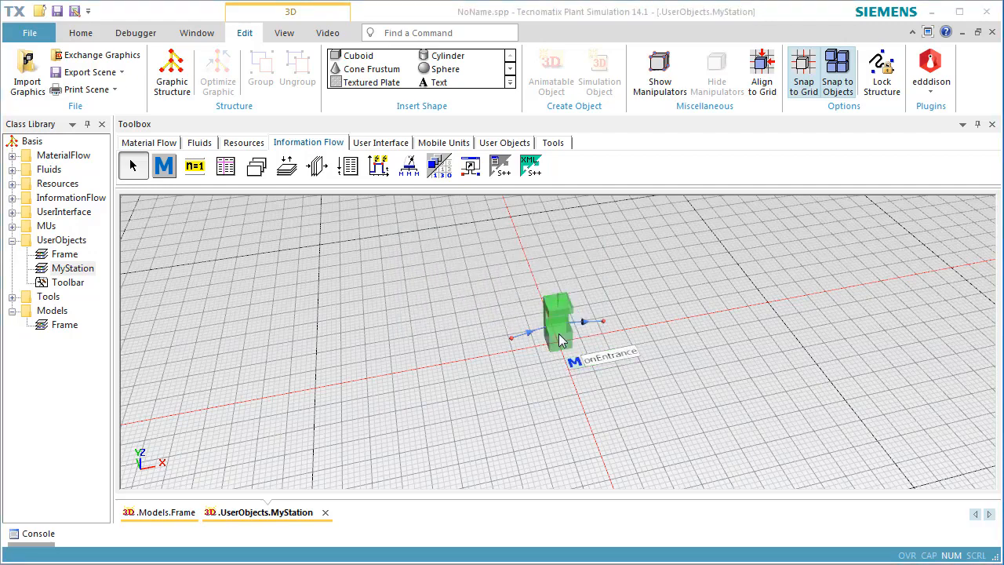
{"action": "left_click", "coordinate": [453, 225]}
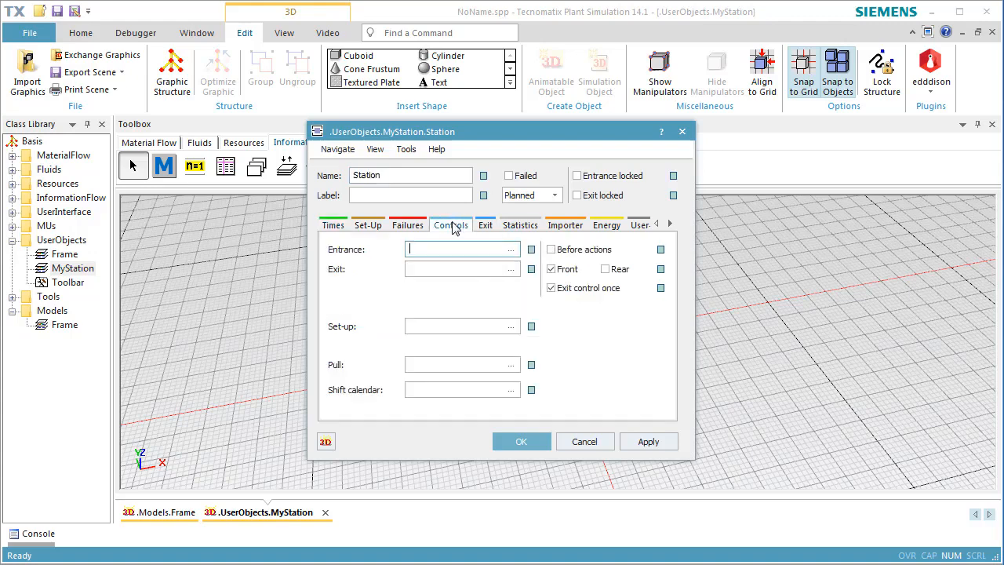
{"action": "left_click", "coordinate": [511, 250]}
{"action": "left_click", "coordinate": [545, 262]}
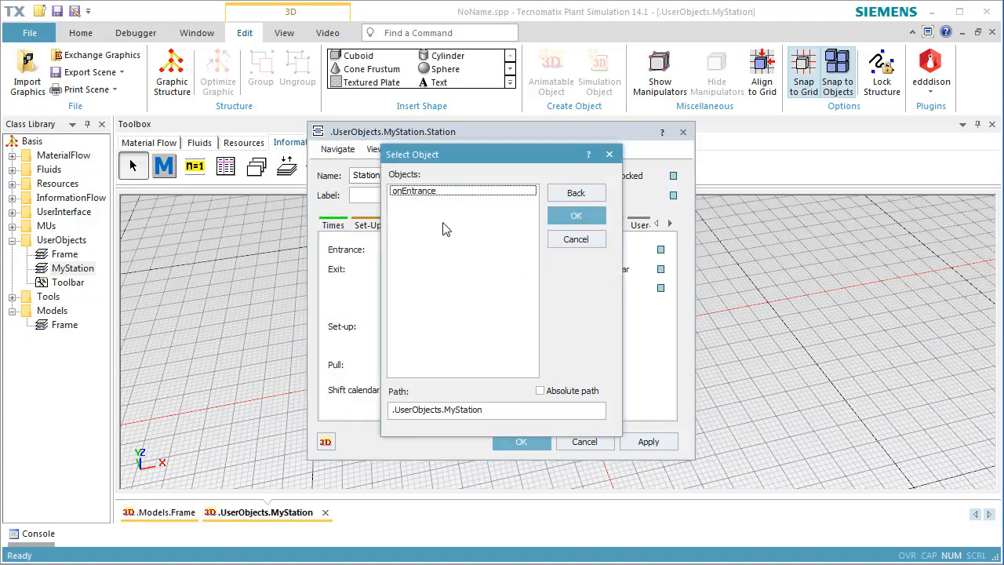
{"action": "left_click", "coordinate": [431, 197]}
{"action": "left_click", "coordinate": [576, 217]}
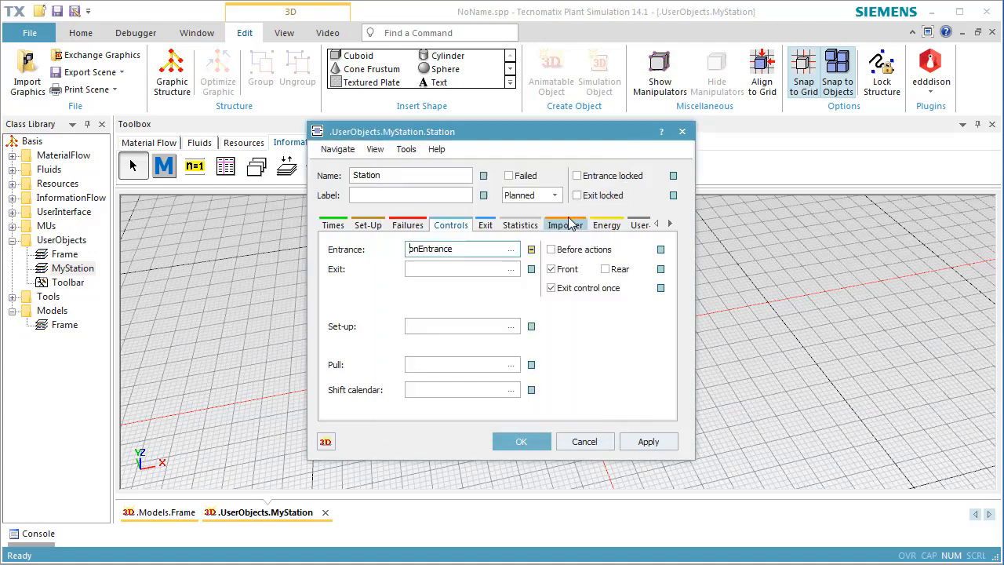
{"action": "left_click", "coordinate": [571, 253]}
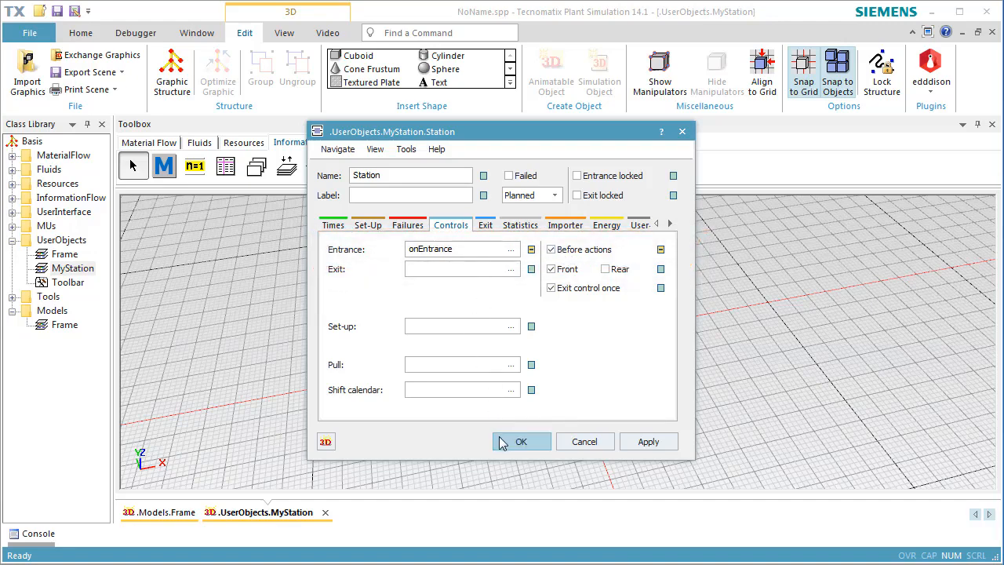
{"action": "left_click", "coordinate": [502, 443]}
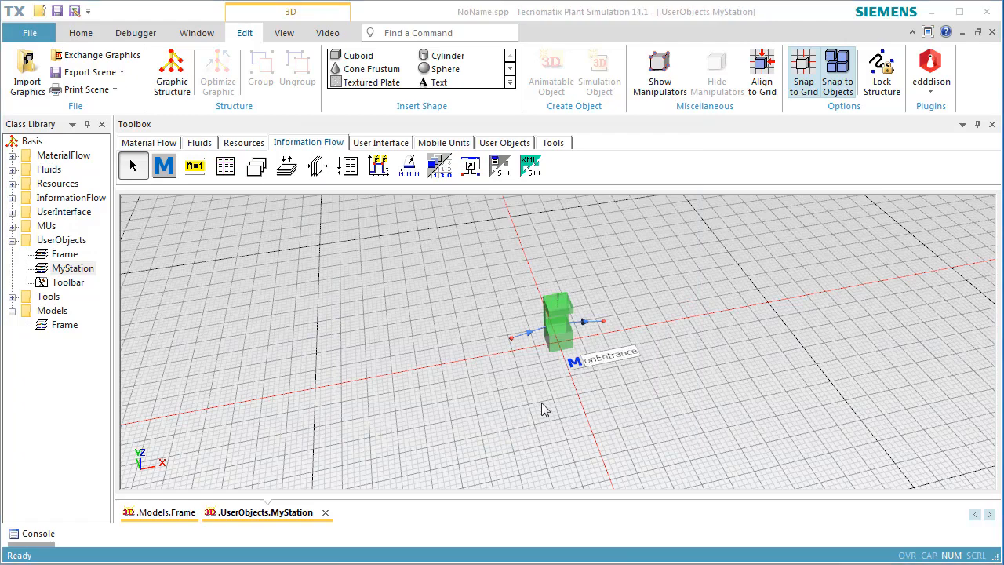
In the onEntrance method, declare d as a length equal to @.MuHeight and feedSlow as a speed of 0.01
{"action": "double_click", "coordinate": [574, 362]}
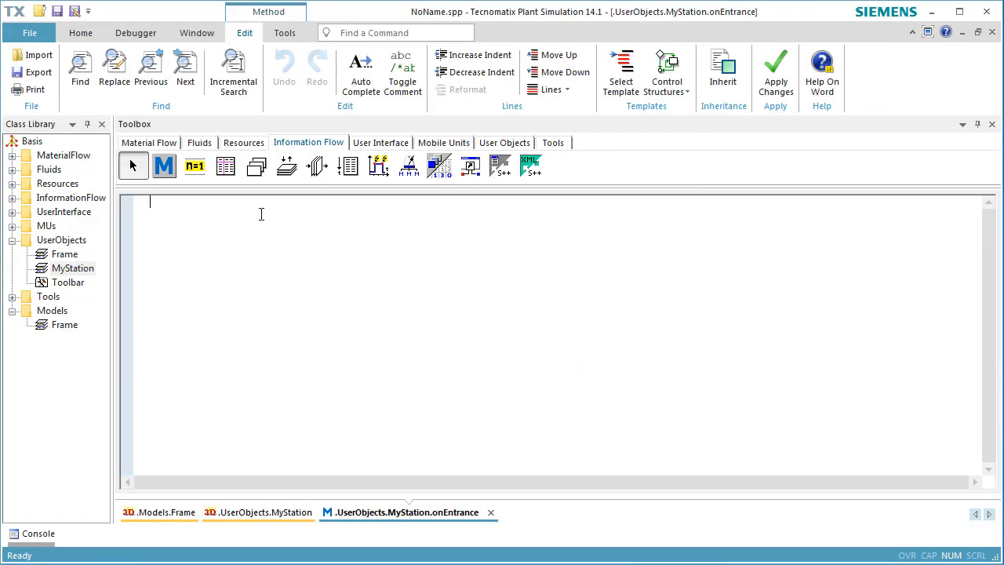
{"action": "type", "text": "var d : length := "}
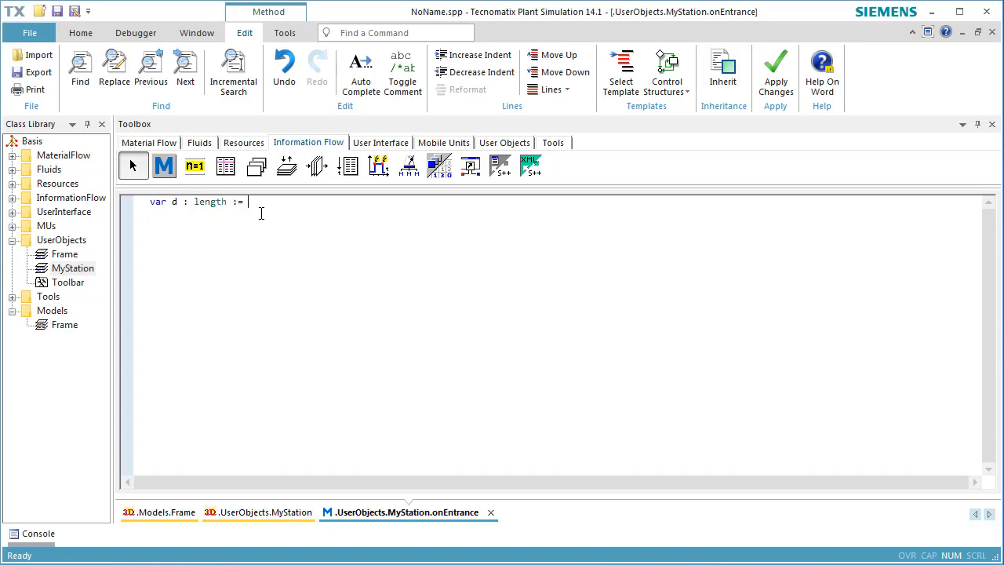
{"action": "type", "text": "@.MuHeight "}
{"action": "type", "text": "var feedSlow : speed :="}
{"action": "type", "text": " 0.01"}
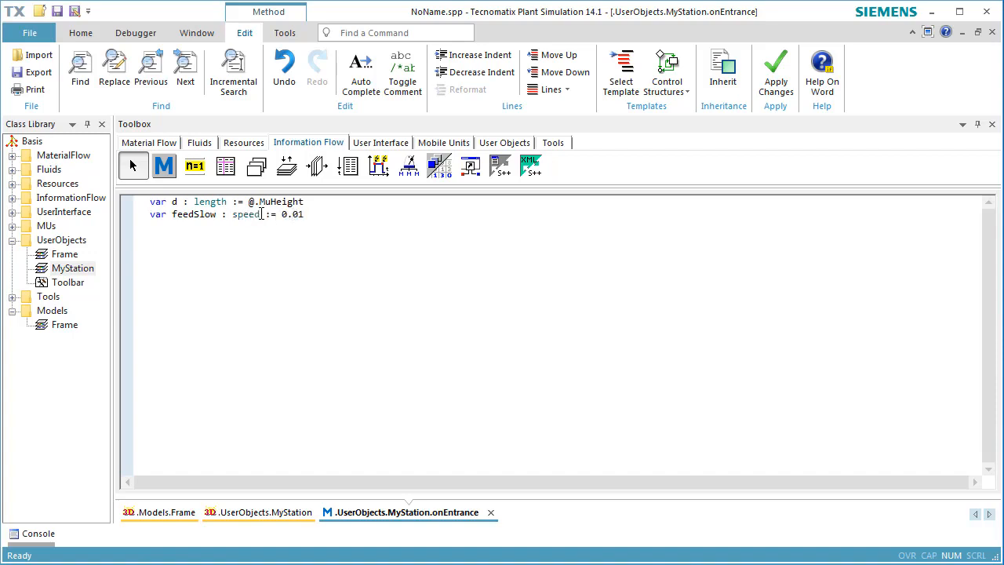
{"action": "type", "text": " var feedFast : speed := 0."}
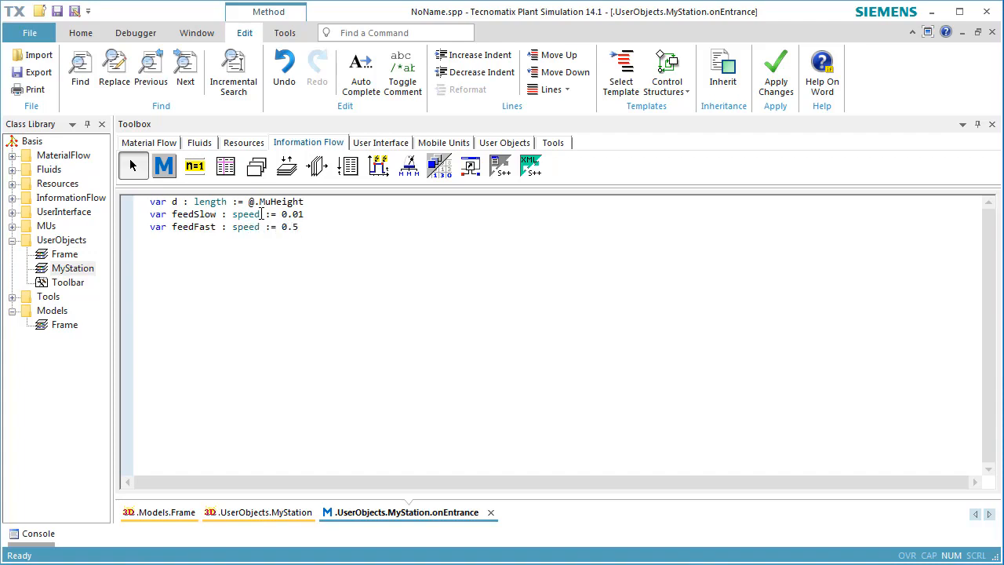
{"action": "type", "text": "5     // m/sec v"}
{"action": "type", "text": "ar timeForDrilling := d"}
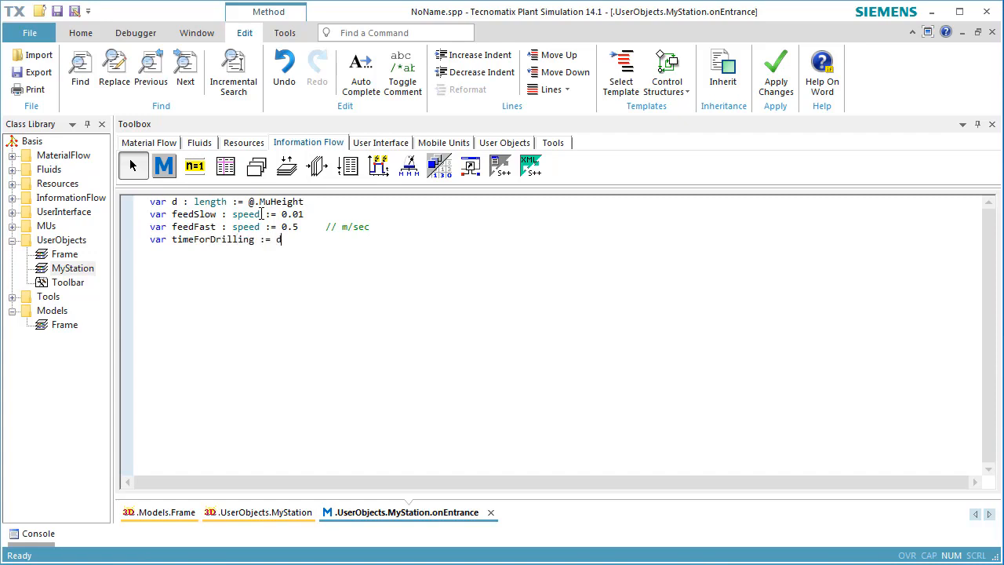
{"action": "type", "text": " + 0.05 + 0.01)/feedSlow"}
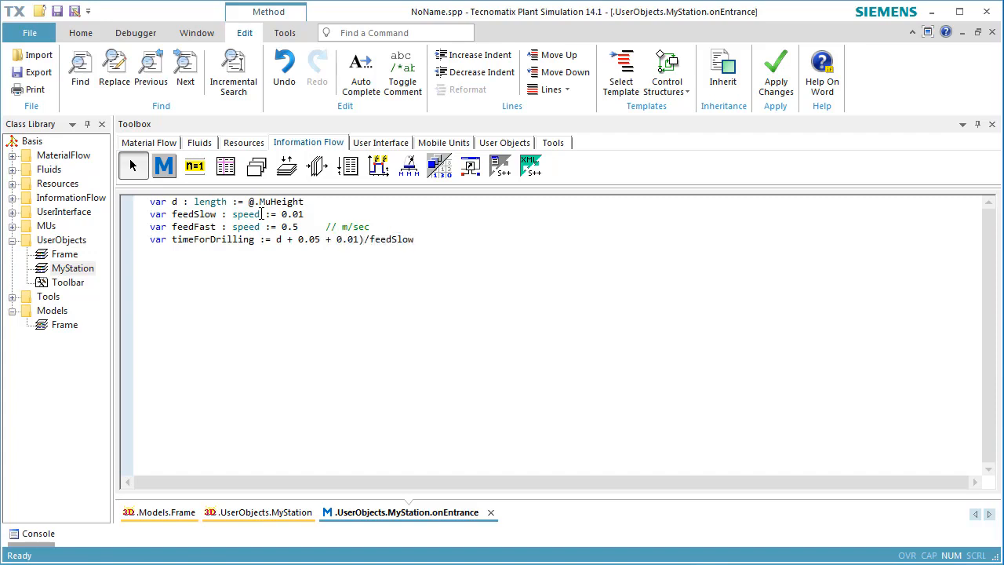
Add comments explaining 0.05 as the safety distance to stop before the part and 0.01 as the distance drilled beyond the part's thickness
{"action": "key", "text": "Return"}
{"action": "type", "text": "// 0.05 is the safety dista"}
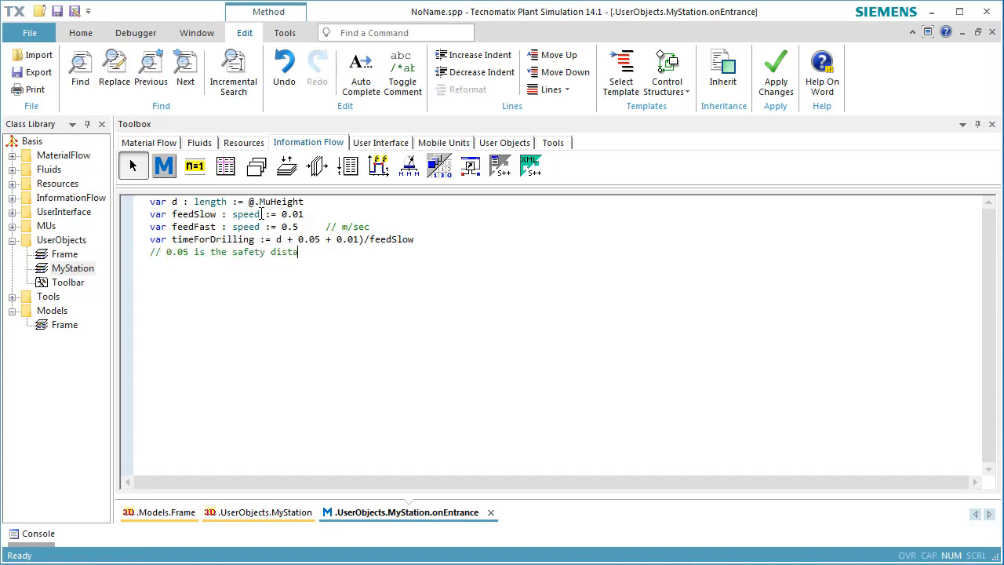
{"action": "type", "text": "nce to stop before the part // "}
{"action": "type", "text": "0.0"}
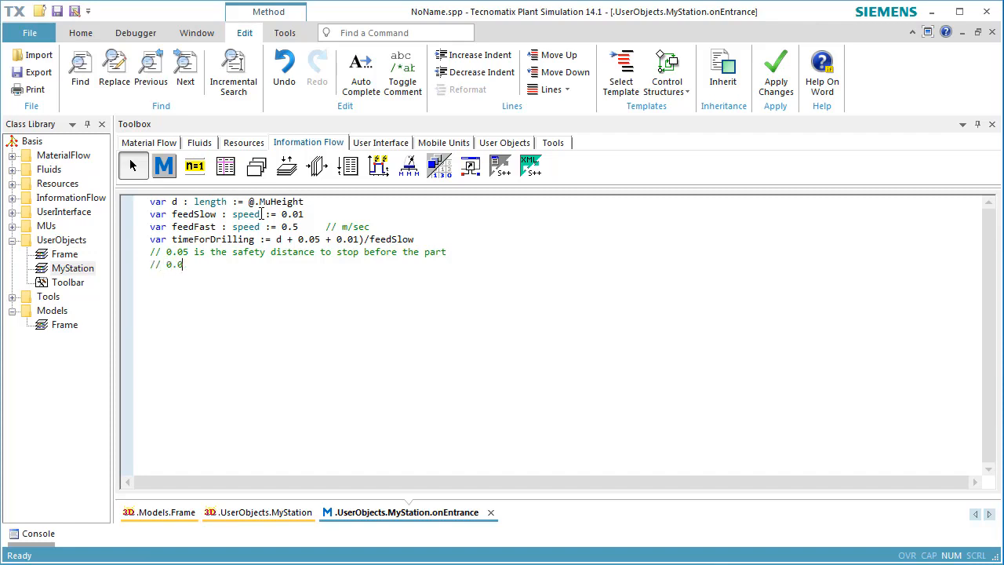
{"action": "type", "text": "1 is the distance we drill more than the "}
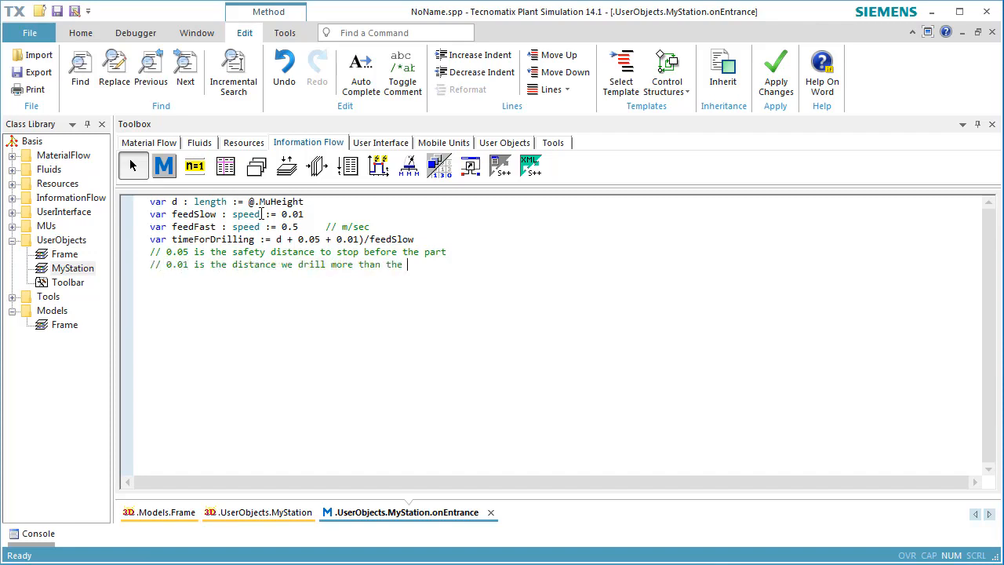
{"action": "type", "text": "thickness of the part"}
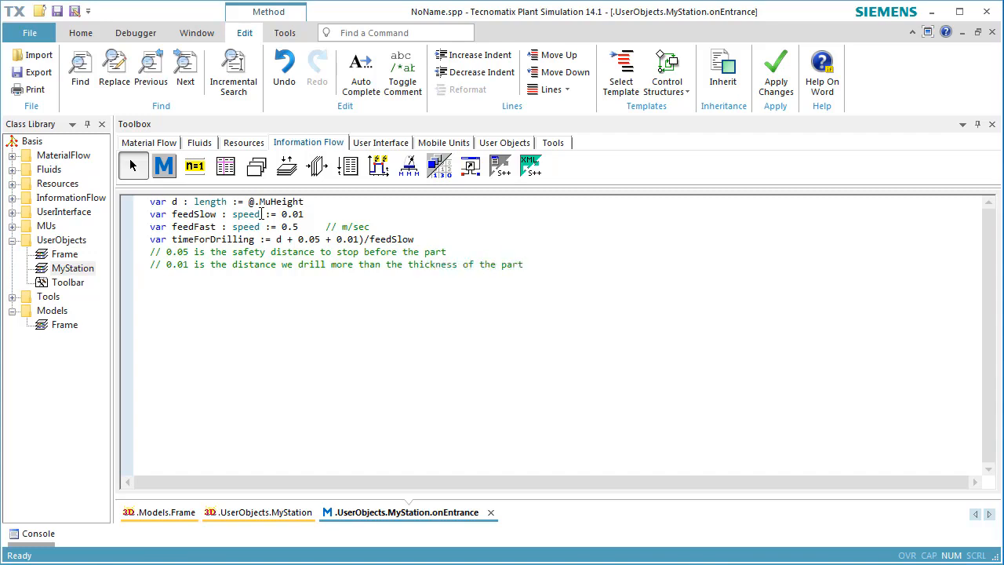
Declare the variable timeForMoving as (1-d-0.05)/feedFast below the comments
{"action": "key", "text": "Return"}
{"action": "type", "text": "var timeForMoving := (1-d-0.05"}
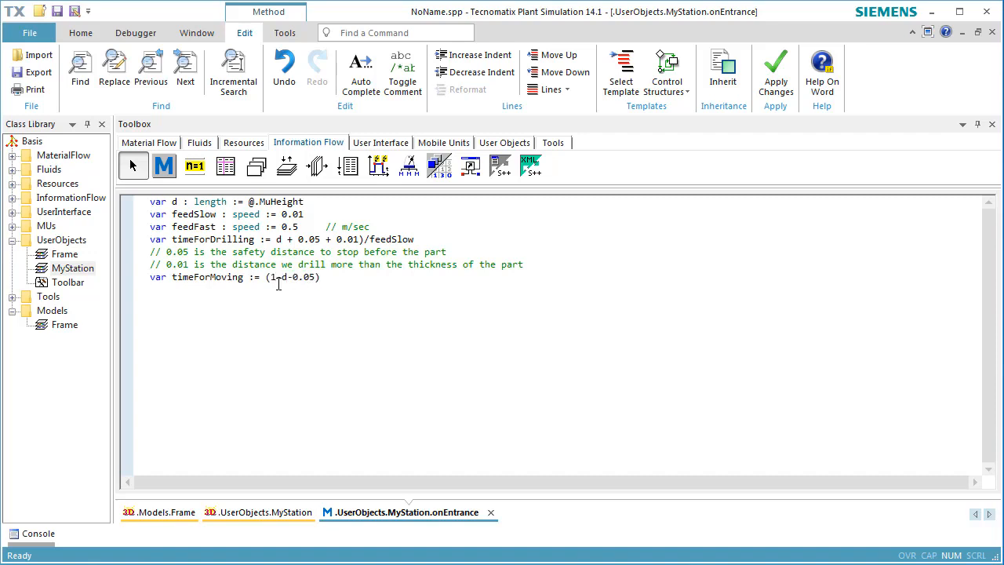
{"action": "type", "text": ")/feedFast  "}
{"action": "type", "text": "station.proctime := 2*"}
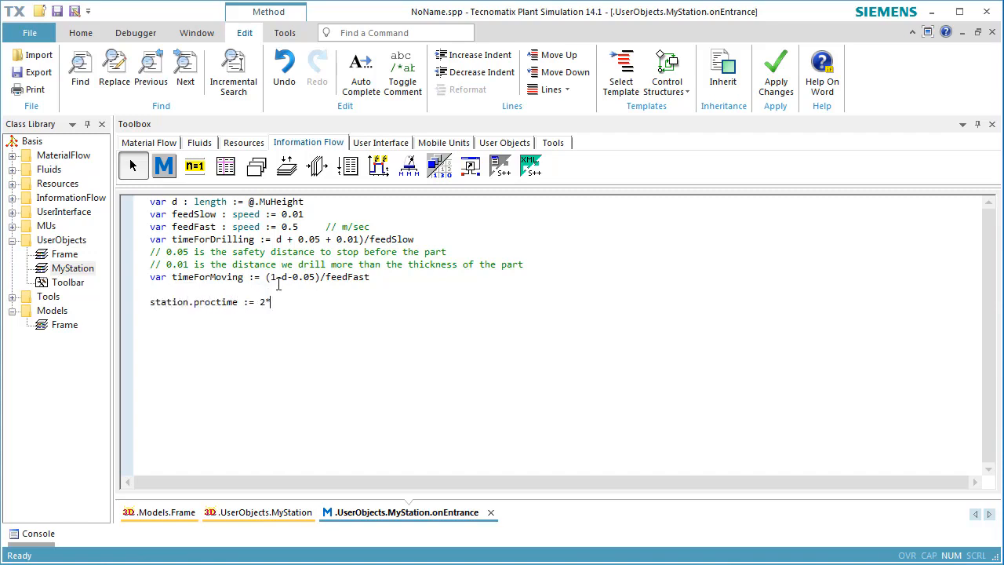
{"action": "type", "text": "TimeForDrilling + 2*TimeForMoving"}
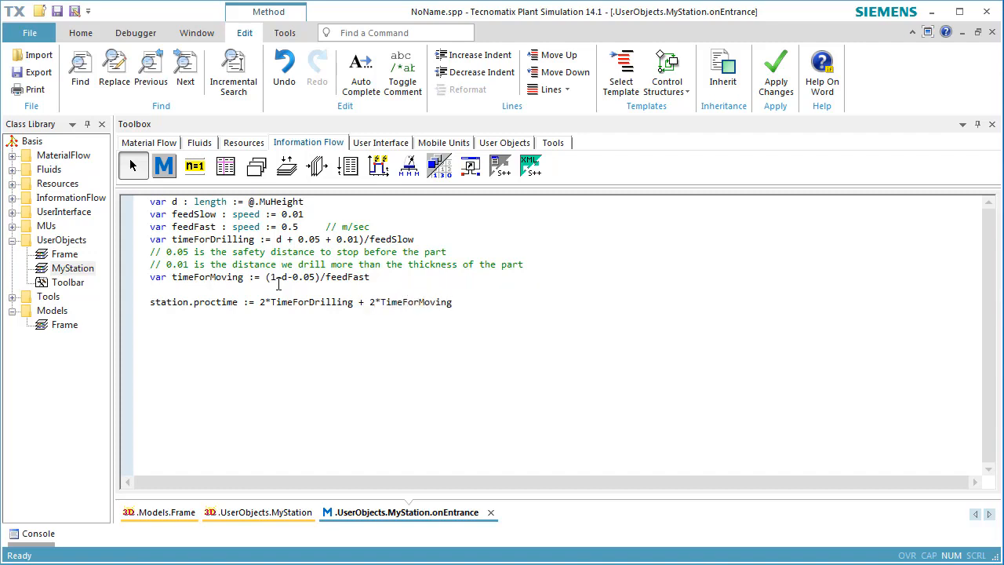
Set station.proctime to 2*TimeForDrilling + 2*TimeForMoving and add the missing opening parenthesis before d in the timeForDrilling formula
{"action": "left_click", "coordinate": [277, 239]}
{"action": "type", "text": "("}
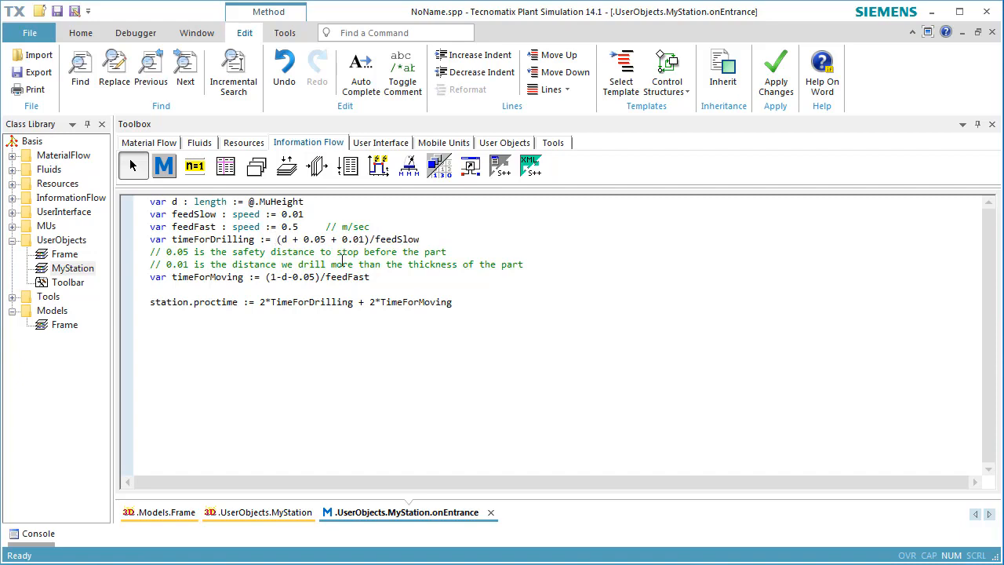
Below the proctime assignment, begin an if block with the condition is3Dopen and animIcon
{"action": "left_click", "coordinate": [413, 327]}
{"action": "type", "text": "if isOpe"}
{"action": "key", "text": "BackSpace"}
{"action": "key", "text": "BackSpace"}
{"action": "key", "text": "BackSpace"}
{"action": "type", "text": "3Dopen and animIcon"}
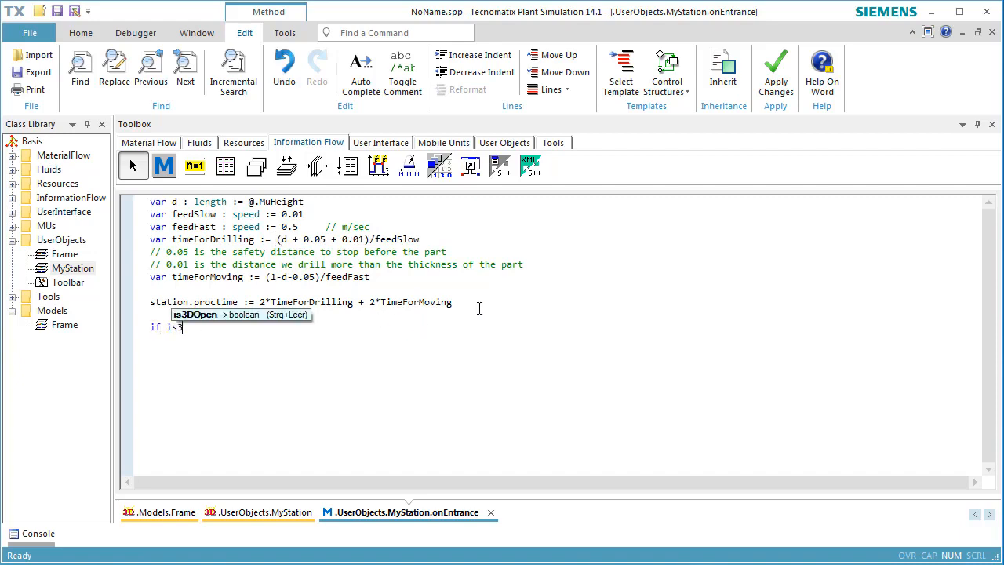
Inside the if block, declare Position1 as a length of d + 0.05 and upPosition as real[3] := [0.0, 0.0, 0.0]
{"action": "key", "text": "Return"}
{"action": "type", "text": "var "}
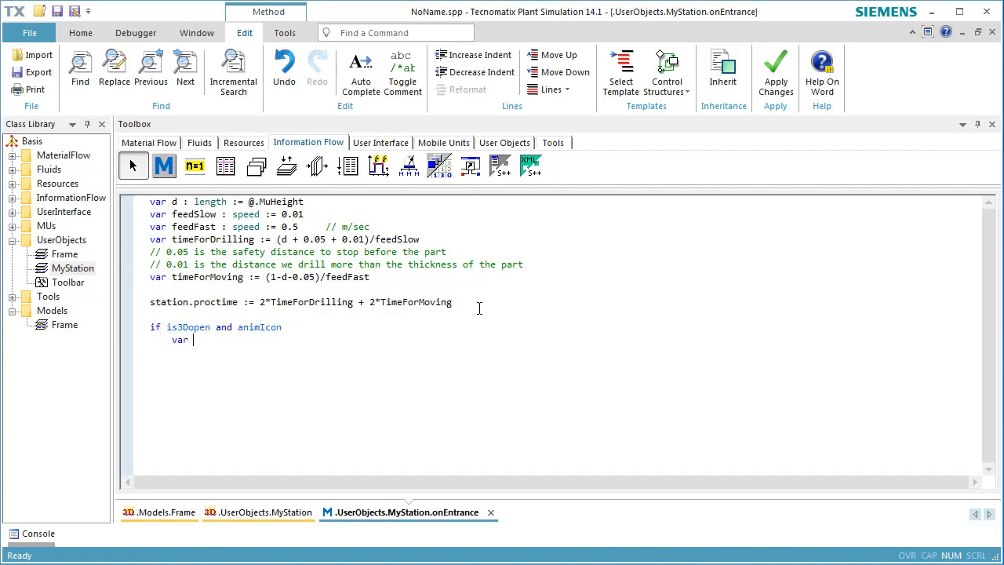
{"action": "type", "text": "Position1 : length := d + 0.05"}
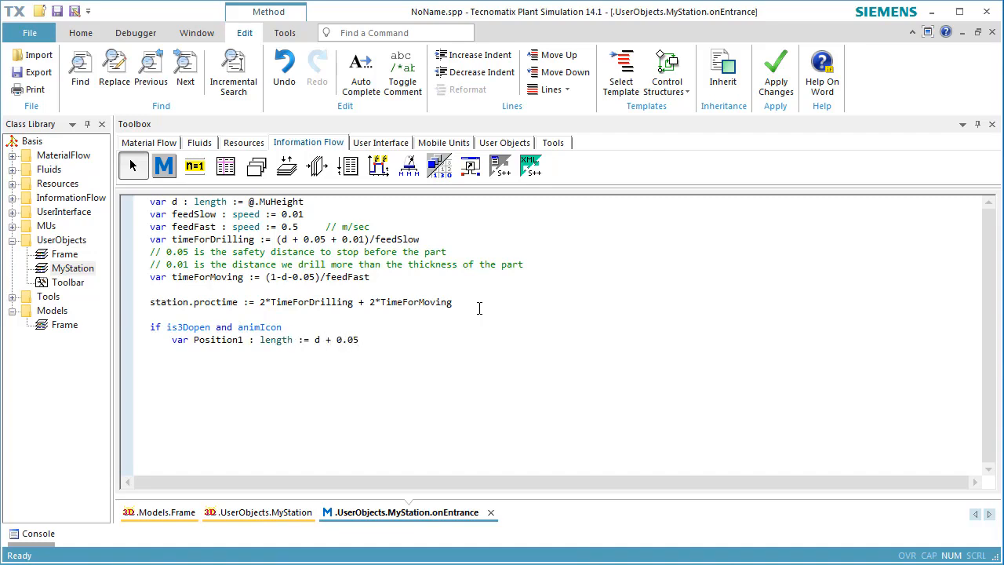
{"action": "key", "text": "Return"}
{"action": "type", "text": "var upPosition : real[3] :"}
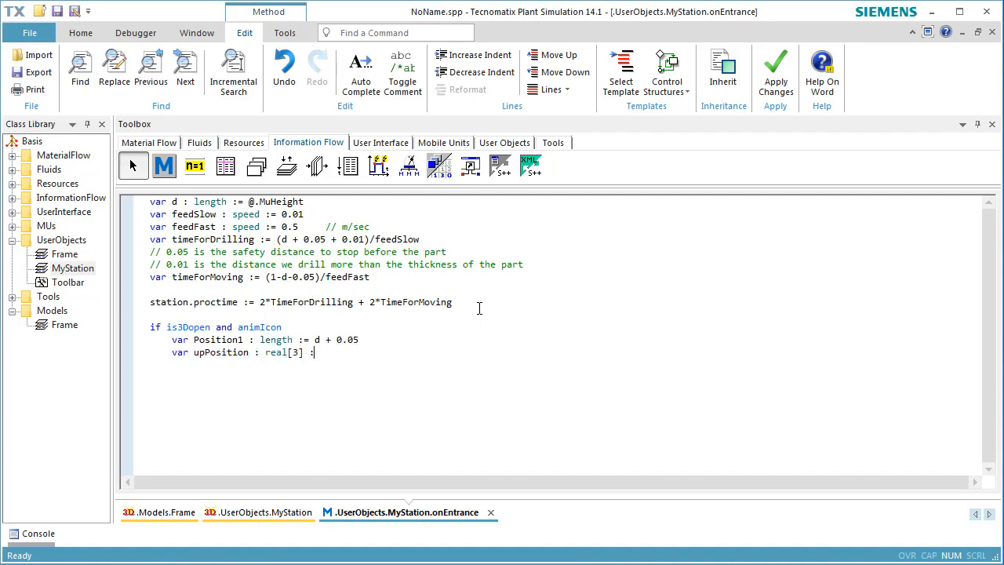
{"action": "type", "text": "= [0.0, 0.0, 0.0"}
Declare animations as any := Station._3d.getObject("Drill").selfAnimations and add the call animations.resetAnimation
{"action": "key", "text": "Return"}
{"action": "type", "text": "var animations : any := Station"}
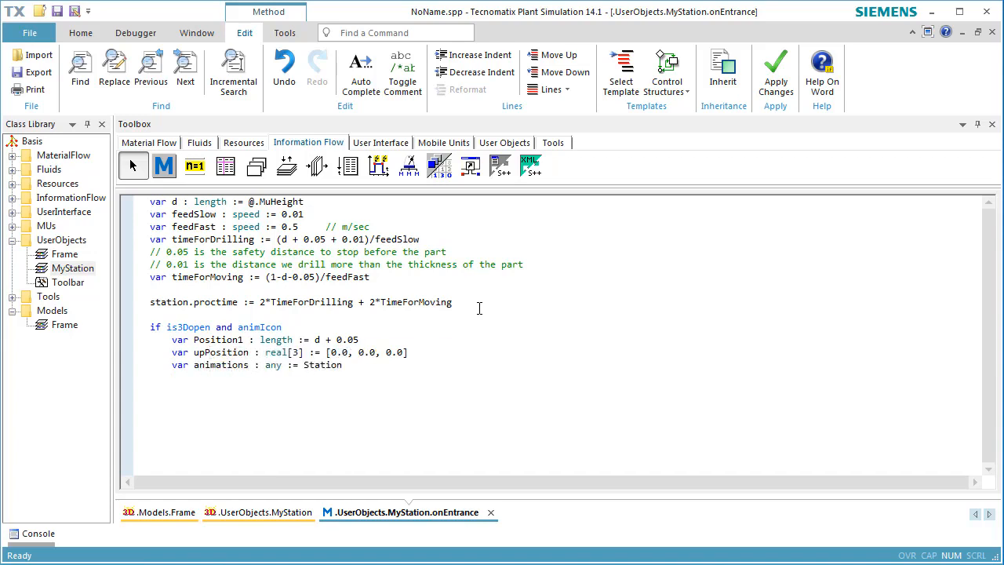
{"action": "type", "text": "._3d.getObject(\"Drill\")"}
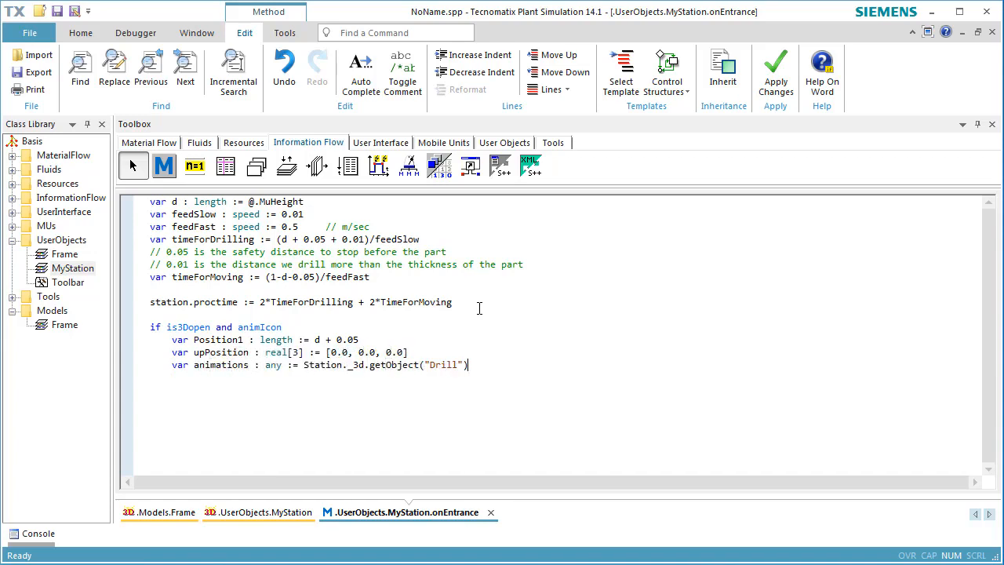
{"action": "type", "text": ".selfAnimations      "}
{"action": "type", "text": "animations.resetAnimatio"}
{"action": "type", "text": "n"}
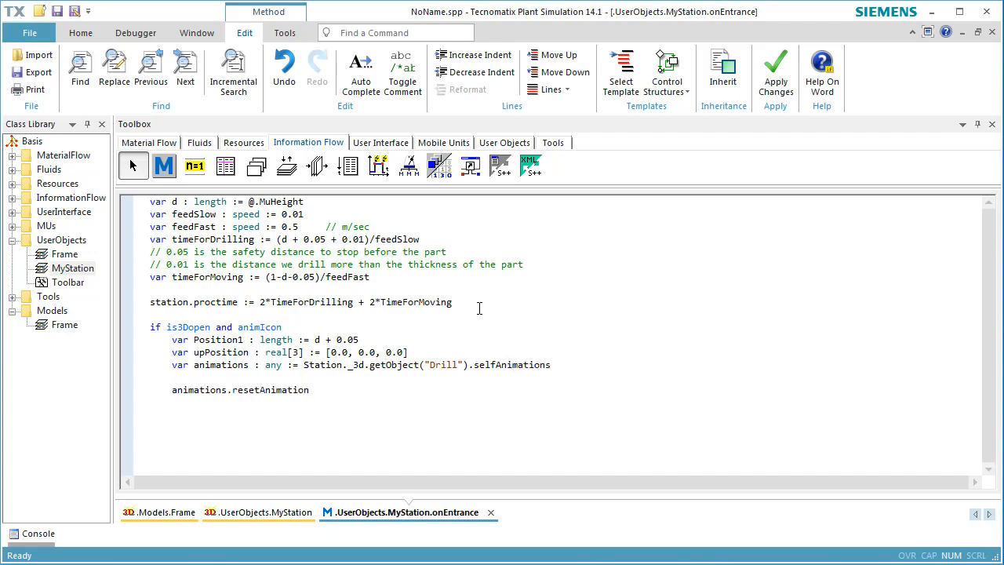
Under a new comment "move down fast", declare downPosition as real[3] := [0.0, 0.0, Position1-1]
{"action": "key", "text": "Return"}
{"action": "key", "text": "Return"}
{"action": "type", "text": "// move down fast"}
{"action": "key", "text": "Return"}
{"action": "type", "text": "var downPositi"}
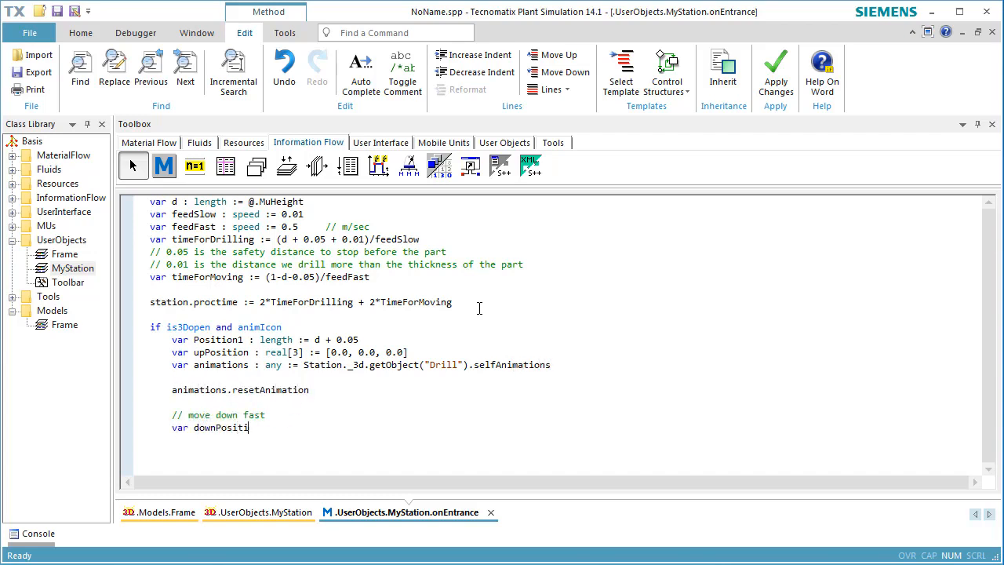
{"action": "type", "text": "on : rreal[3] := 0.0, 0.0, Position1-1"}
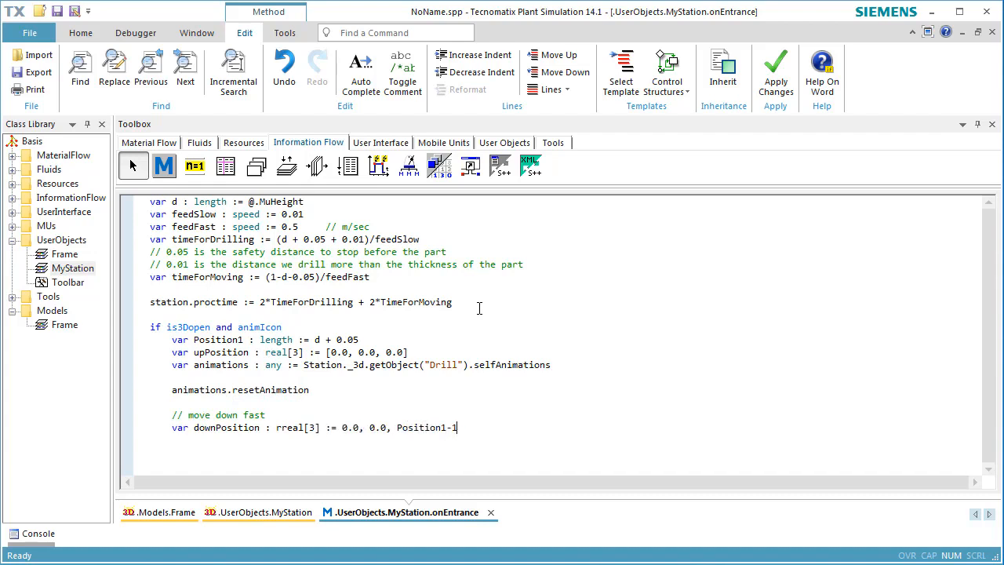
{"action": "type", "text": "]"}
{"action": "left_click", "coordinate": [284, 427]}
{"action": "key", "text": "BackSpace"}
{"action": "left_click", "coordinate": [341, 427]}
{"action": "type", "text": "["}
{"action": "key", "text": "End"}
Add the calls animations.scheduleTranslation(upPosition, downPosition1, feedFast) and animations.startNextAnimationblock
{"action": "key", "text": "Return"}
{"action": "type", "text": "animations.scheduleTrans"}
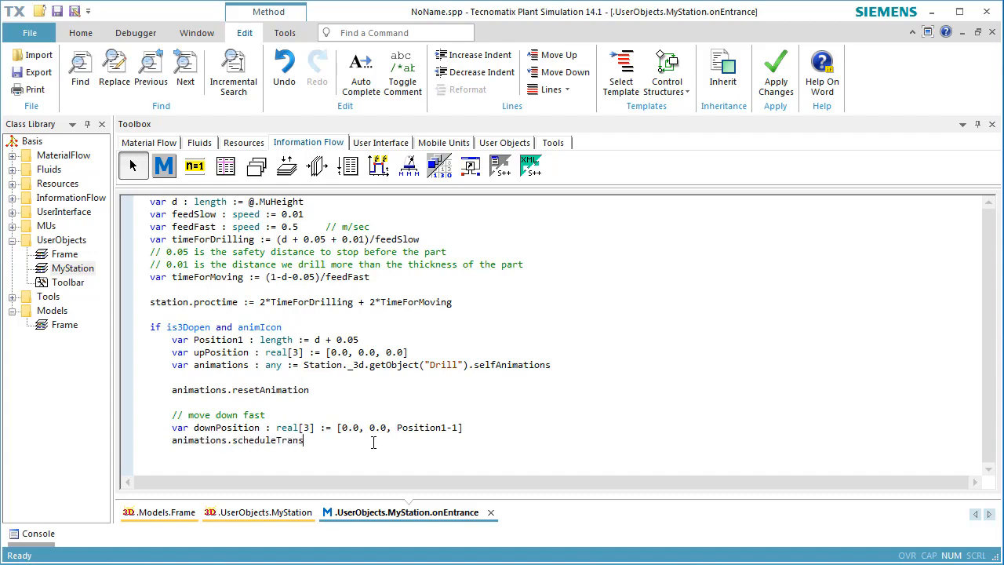
{"action": "type", "text": "lation(upPosition, downPosition1, feedFast)"}
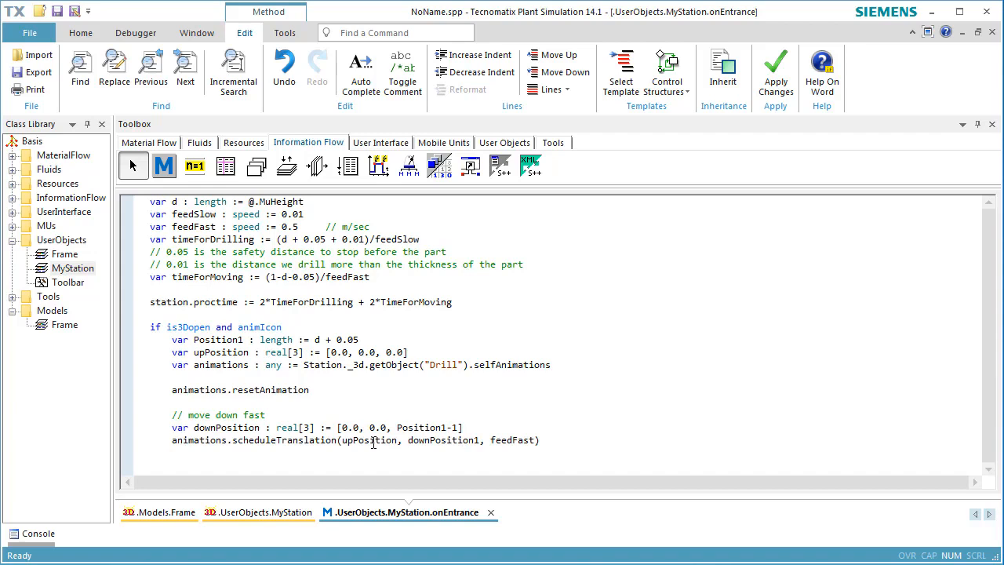
{"action": "key", "text": "Return"}
{"action": "type", "text": "animations.startNextAnimationblock      "}
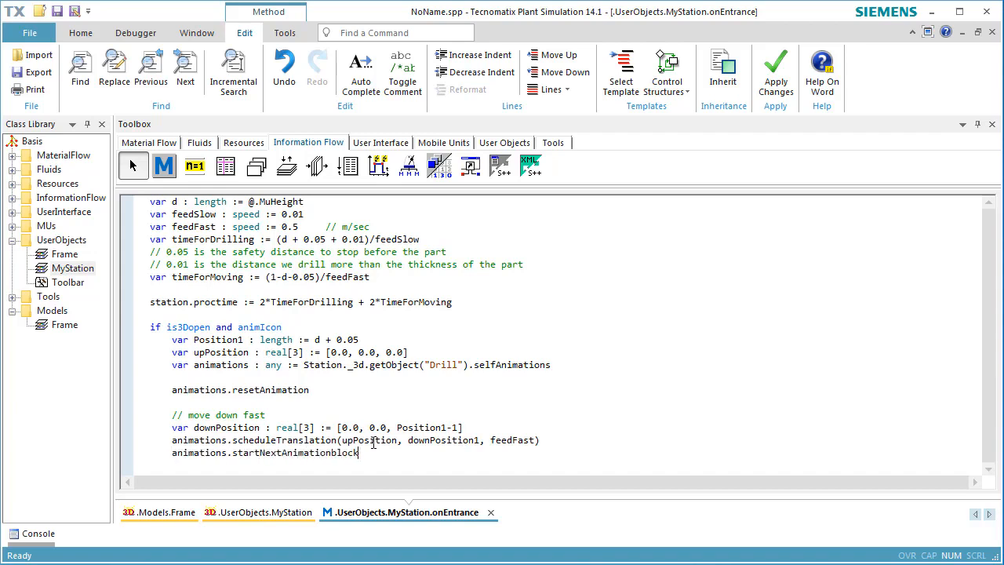
{"action": "type", "text": "// start drilling"}
Under a new comment "start drilling", declare TargetAngle as an integer equal to round(180*timeForDrilling)
{"action": "key", "text": "Home"}
{"action": "key", "text": "Return"}
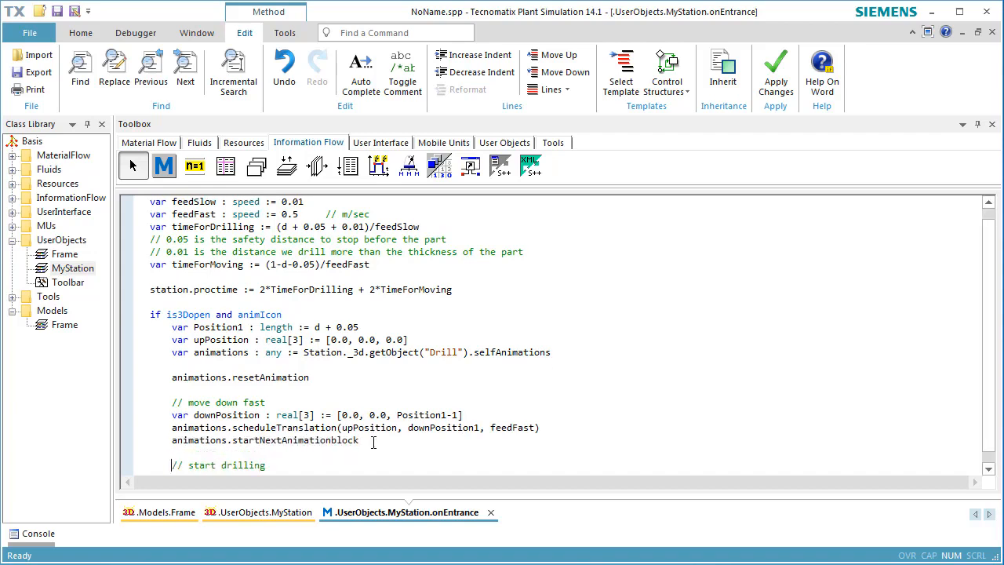
{"action": "key", "text": "End"}
{"action": "key", "text": "Return"}
{"action": "type", "text": "var TargetAngle : integer"}
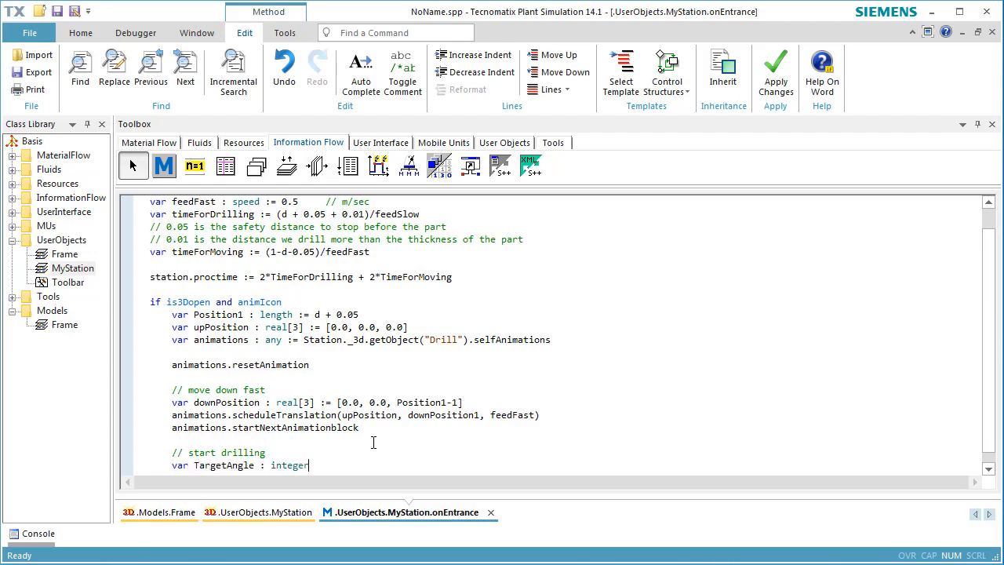
{"action": "type", "text": " := round(180*timeForDrilling)"}
Schedule the drill's rotation with animations.scheduleRotation(0, targetAngle, 180)
{"action": "key", "text": "Return"}
{"action": "type", "text": "animat"}
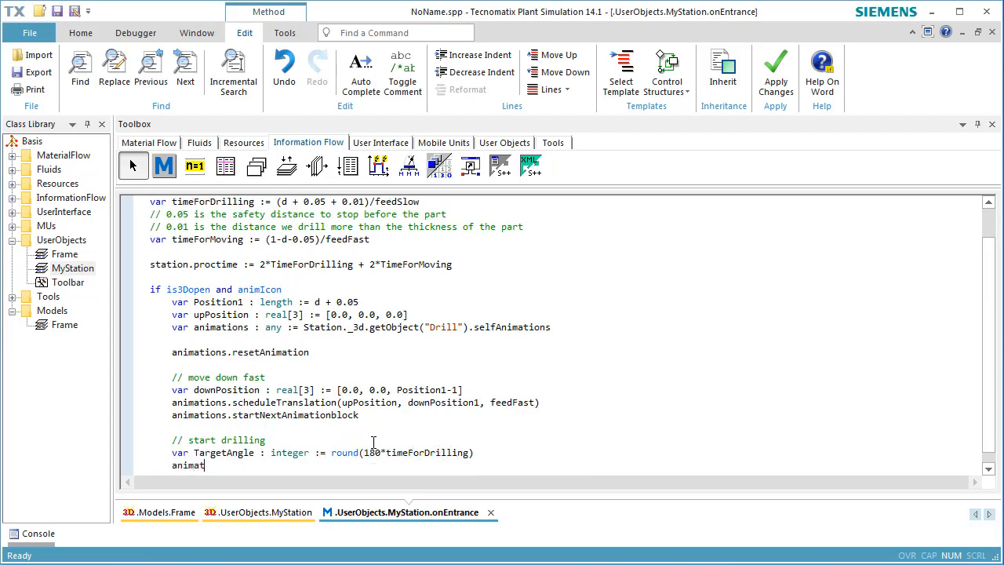
{"action": "type", "text": "ions.scheduleRotation(0, "}
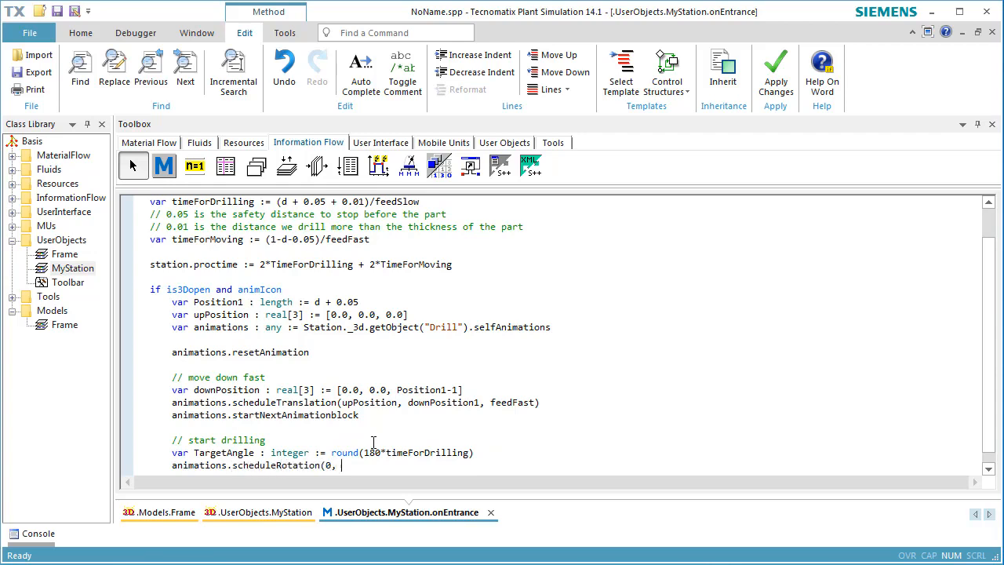
{"action": "type", "text": "targetAnglem 180)"}
Under a new comment "and move down", declare downPosition2 as real[3] := [0.0, 0.0, -1.01]
{"action": "key", "text": "Return"}
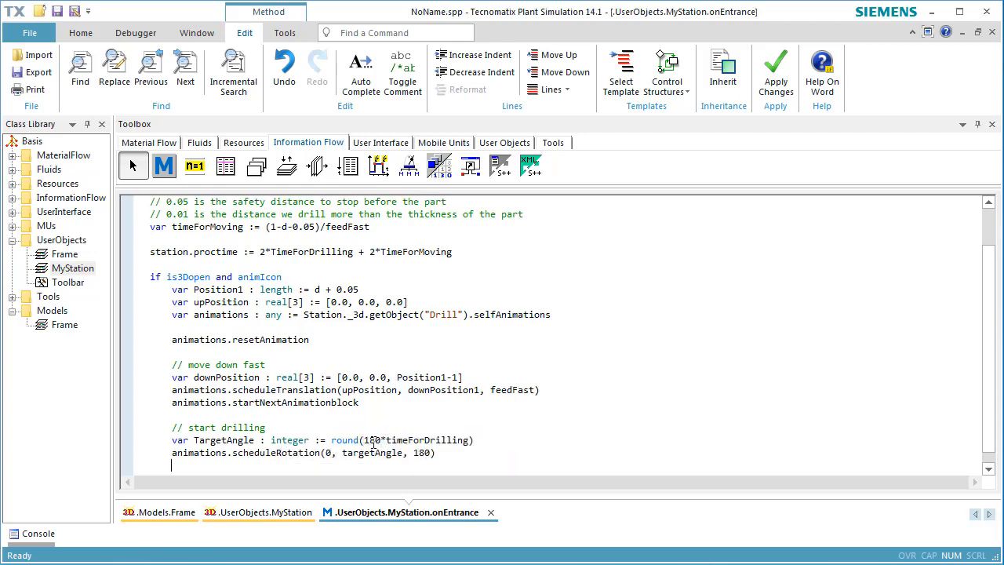
{"action": "type", "text": "// and move down"}
{"action": "key", "text": "Return"}
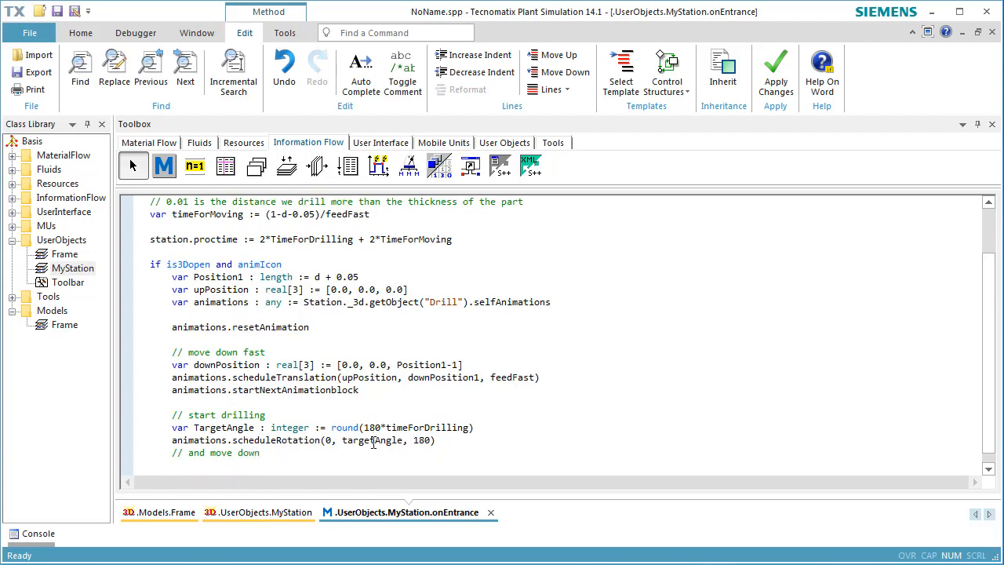
{"action": "type", "text": "var downPosition2 : real[3"}
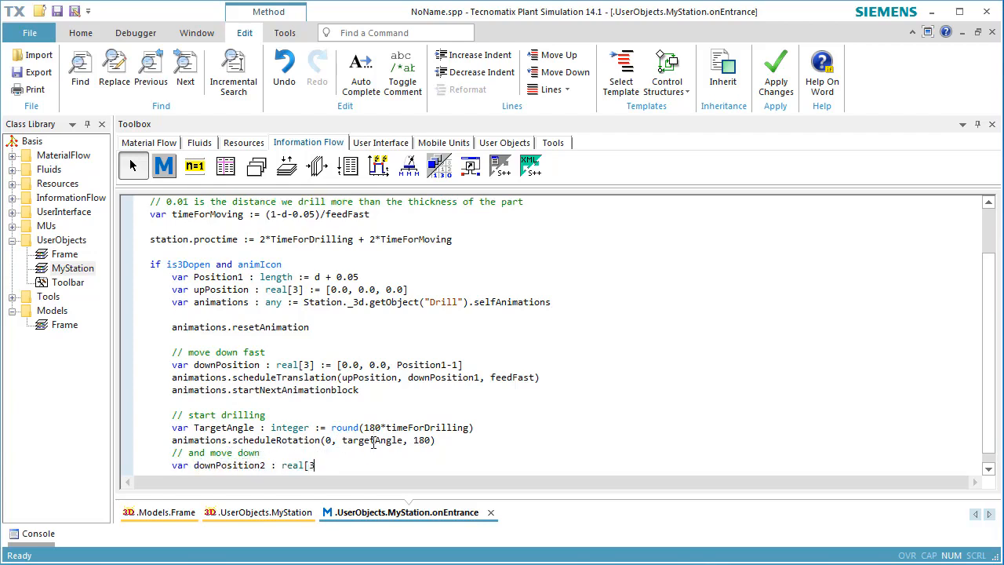
{"action": "type", "text": "] := [0.0, 0.0, -1.01"}
{"action": "type", "text": "]"}
Schedule the slow downward move with animations.scheduleTranslation(downPosition, downPosition2, feedSlow)
{"action": "key", "text": "Return"}
{"action": "type", "text": "animations.schedule"}
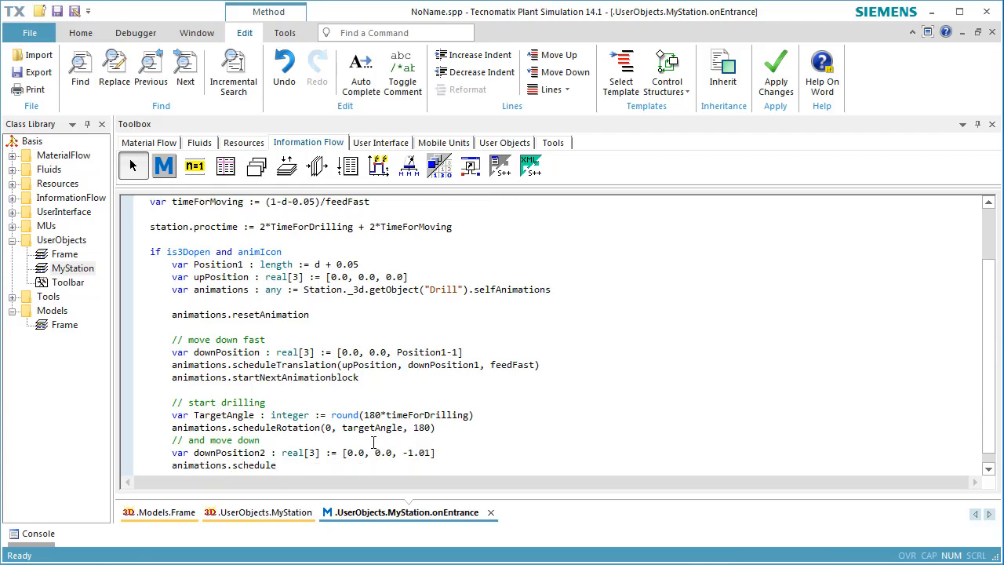
{"action": "type", "text": "Translation(downPosi"}
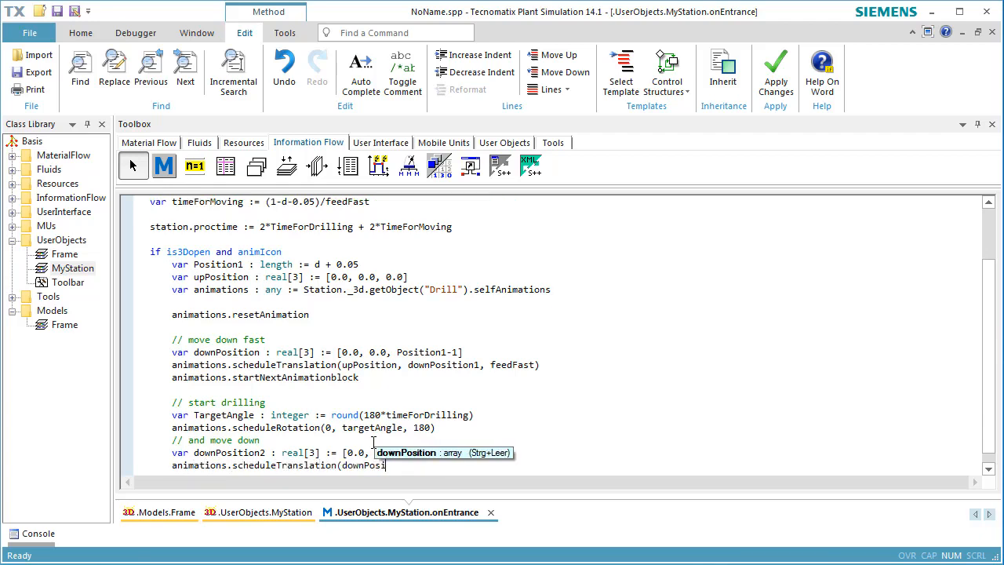
{"action": "key", "text": "ctrl+space"}
{"action": "double_click", "coordinate": [438, 466]}
{"action": "type", "text": ", downPosition2, "}
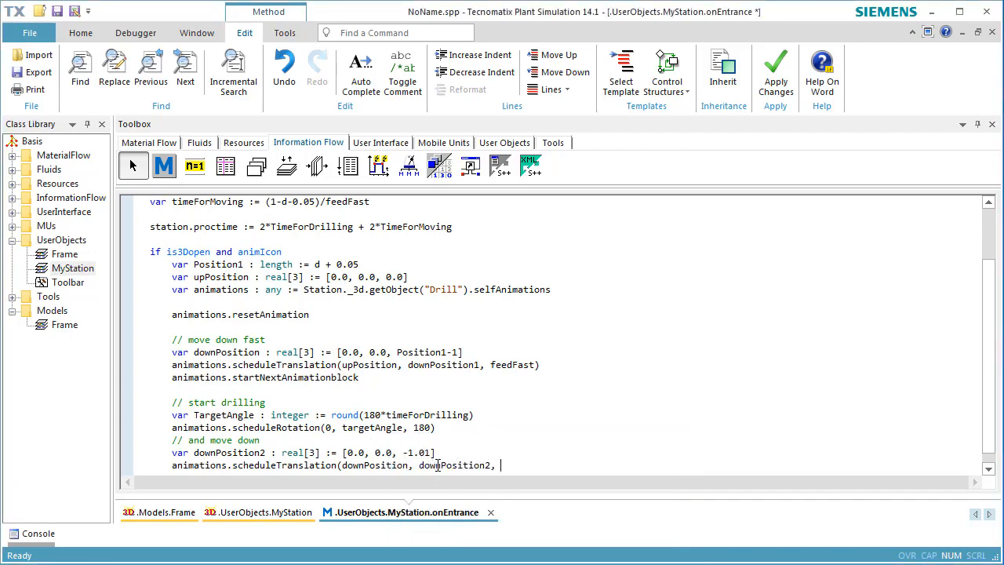
{"action": "type", "text": "feedSlow"}
{"action": "key", "text": "Return"}
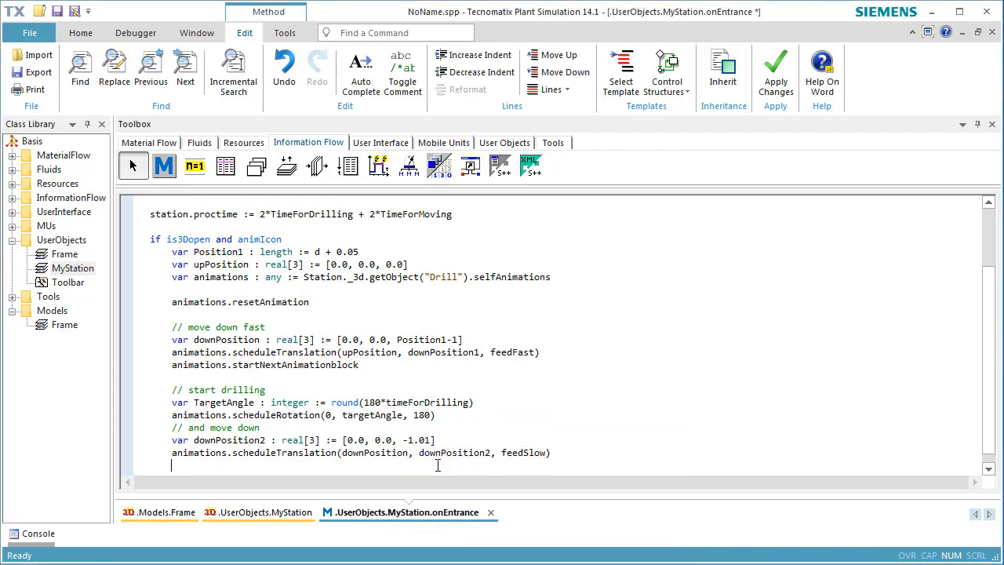
Under a new comment "move up slowly", begin the next animation block with animations.startNextAnimationblock
{"action": "type", "text": "// move up slowly"}
{"action": "key", "text": "Return"}
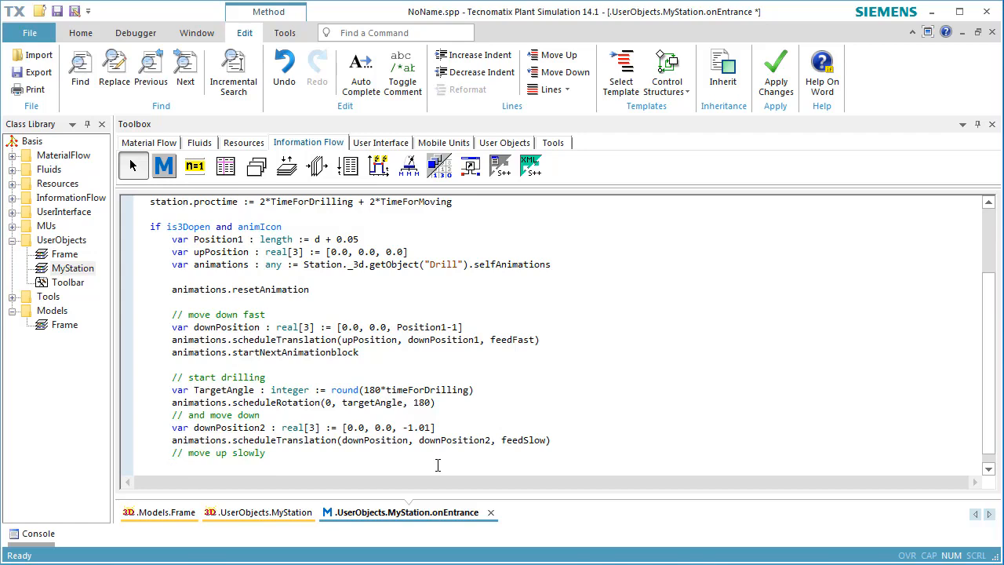
{"action": "type", "text": "animations.startNextAnimationblock"}
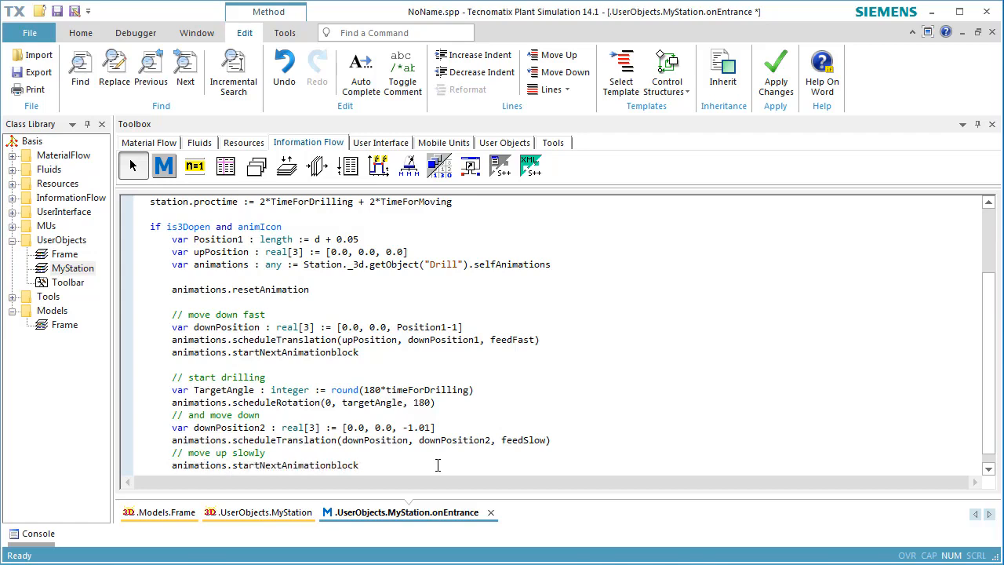
{"action": "key", "text": "Return"}
Schedule the drill's rotation for the slow upward move with animations.scheduleRotation(0, TargetAngle, 180)
{"action": "type", "text": "animations.scheduleRotat"}
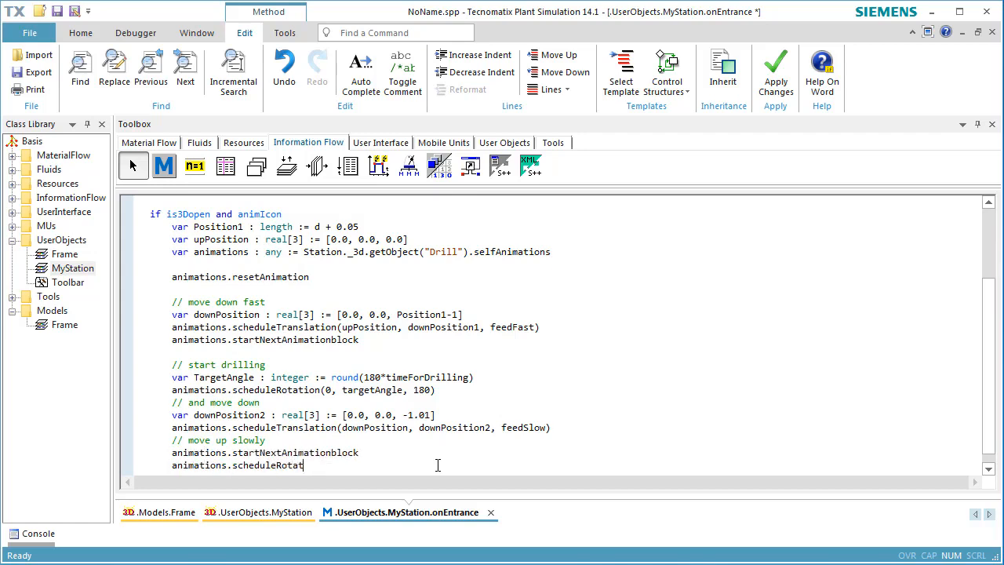
{"action": "type", "text": "ion(0, TargetAngle, 180)"}
{"action": "key", "text": "Return"}
Schedule the slow upward move with animations.scheduleTranslation(downPosition2, downPosition, feedSlow)
{"action": "type", "text": "animations.schedule"}
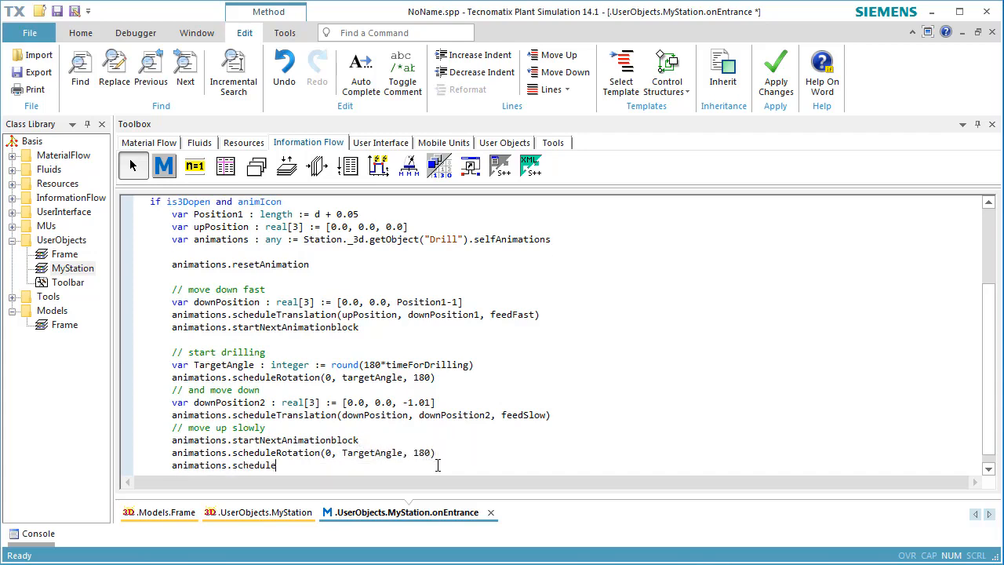
{"action": "type", "text": "Translation(downPosition2, downPosi"}
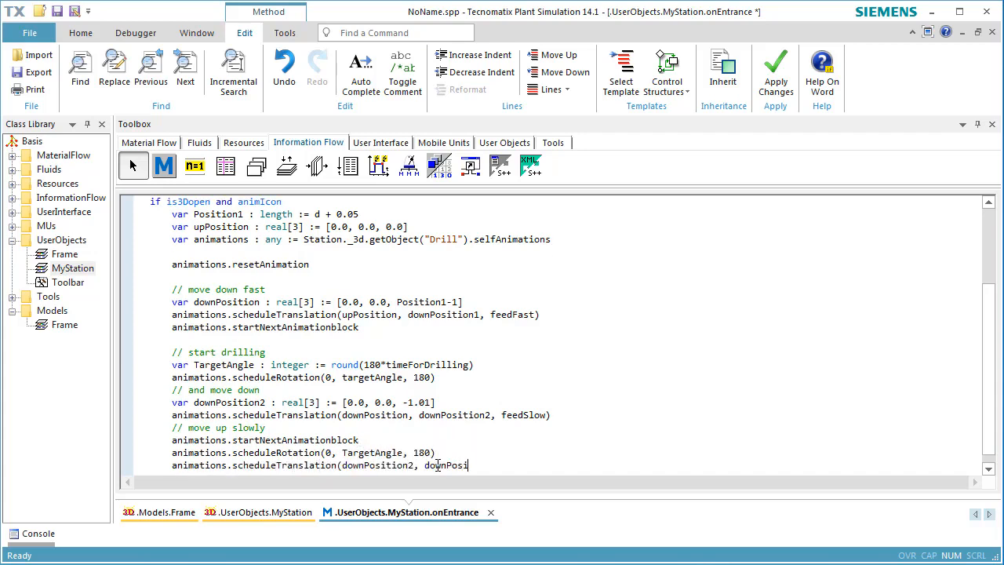
{"action": "type", "text": "tion, feedSlow)"}
{"action": "key", "text": "Return"}
Under a new comment "move up fast", begin another animation block with animations.startNextAnimationBlock
{"action": "type", "text": "// move u"}
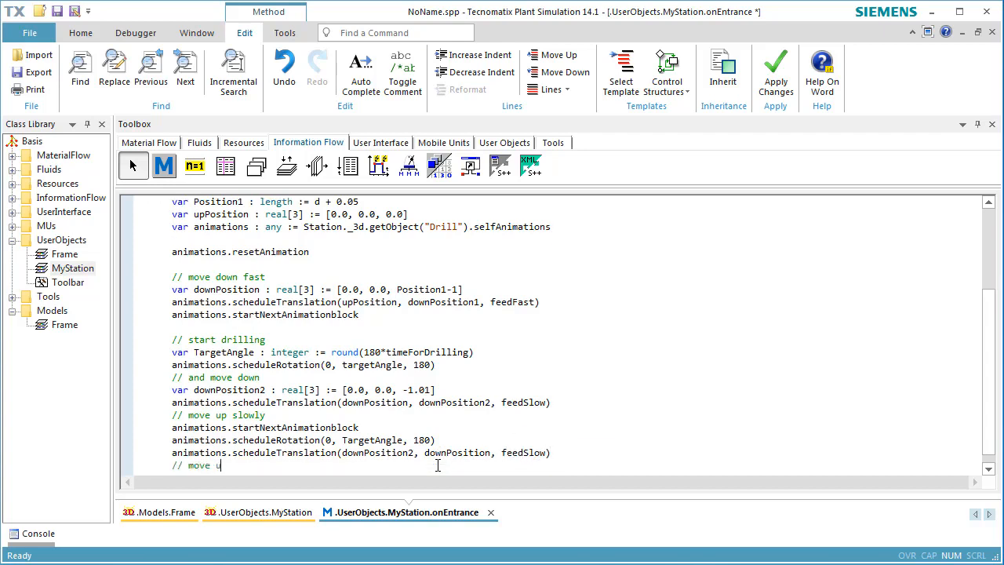
{"action": "type", "text": "p fast"}
{"action": "key", "text": "Return"}
{"action": "type", "text": "animations.startNextAnimat"}
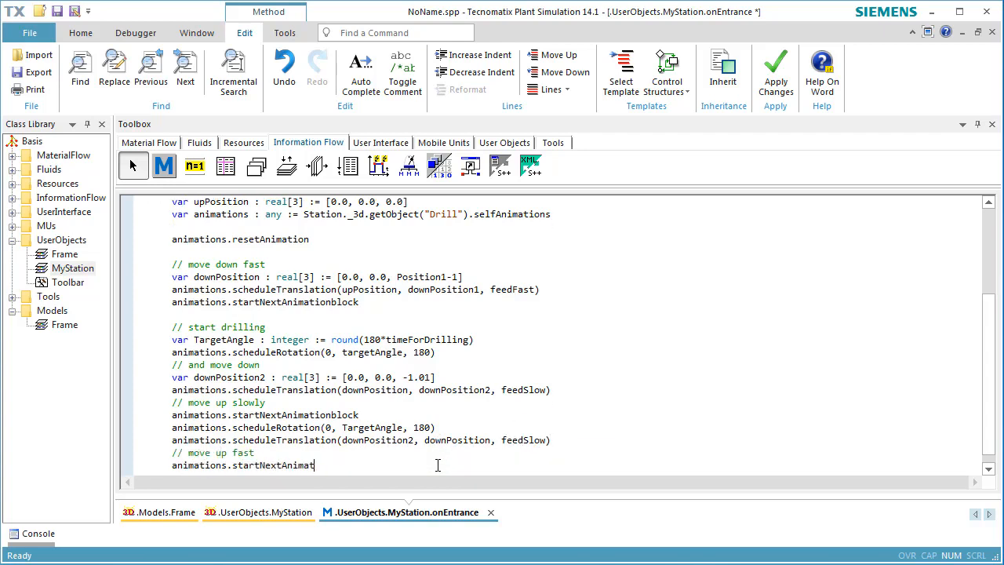
{"action": "type", "text": "ionBlock"}
{"action": "key", "text": "Return"}
Schedule the fast upward move as a translation from downPosition to upPosition at feedFast
{"action": "type", "text": "animations.sch"}
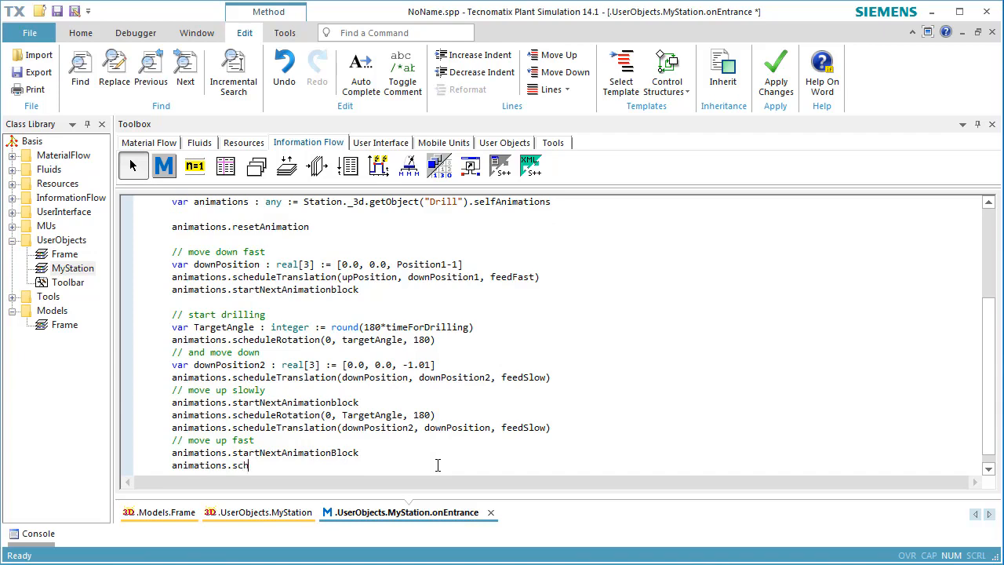
{"action": "type", "text": "edlueTranslation(downPosition, u"}
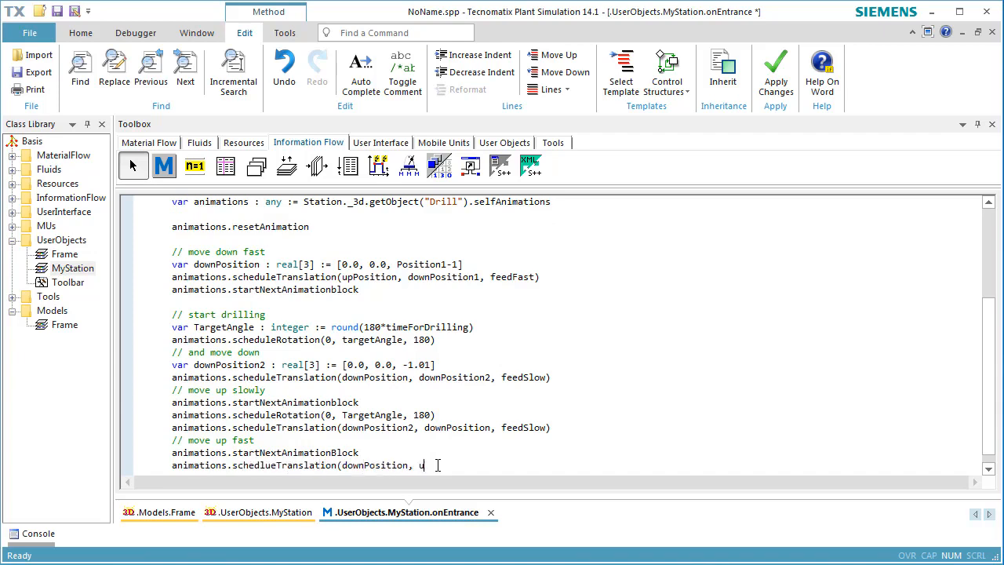
{"action": "type", "text": "pPosition, feedFast)"}
{"action": "key", "text": "Return"}
{"action": "key", "text": "Return"}
Finish the code with an animations.play call and close the onEntrance method and the MyStation frame
{"action": "type", "text": "animations.pl"}
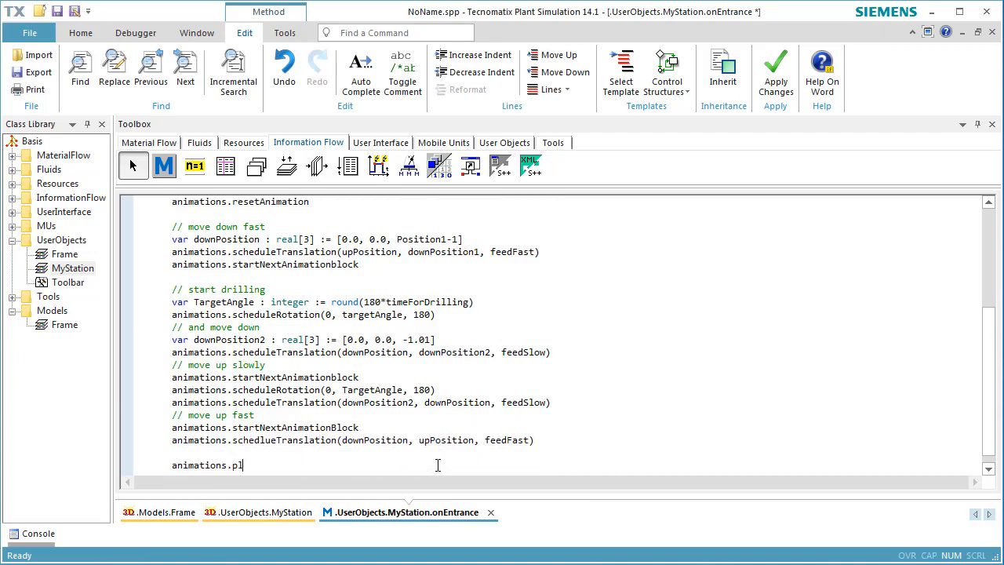
{"action": "type", "text": "ay"}
{"action": "scroll", "coordinate": [437, 464], "scroll_direction": "down", "scroll_amount": 1}
{"action": "scroll", "coordinate": [243, 239], "scroll_direction": "up", "scroll_amount": 3}
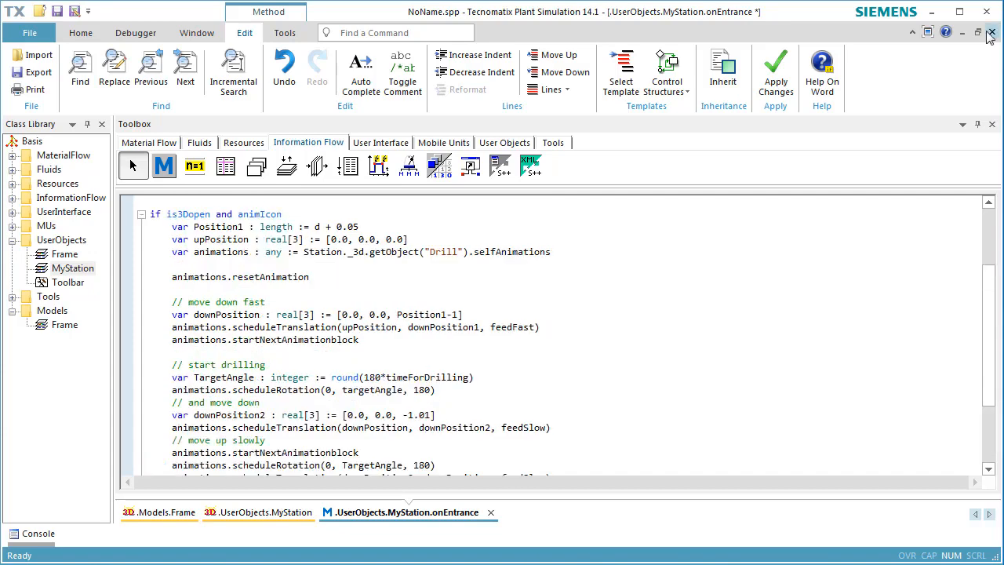
{"action": "left_click", "coordinate": [991, 33]}
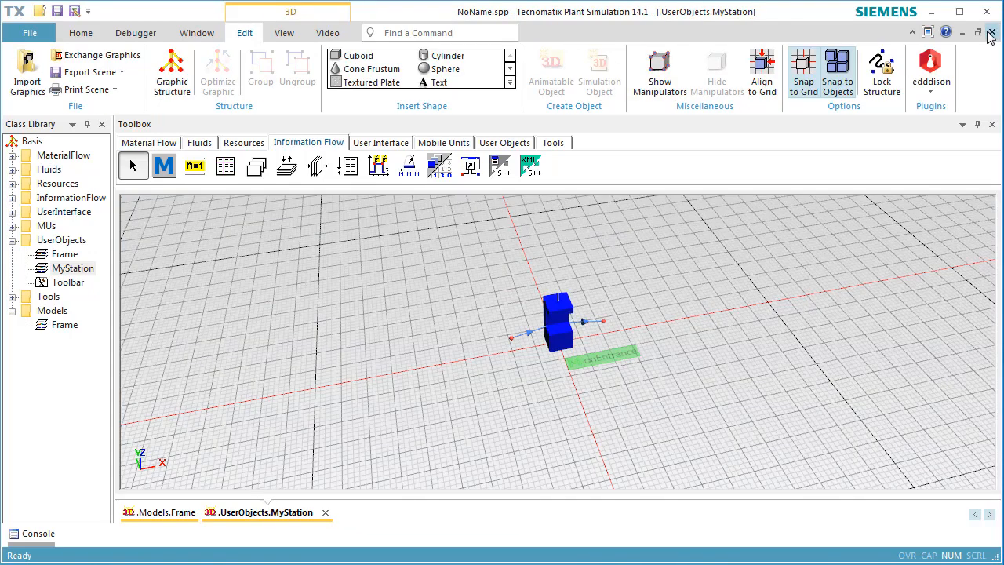
{"action": "left_click", "coordinate": [991, 33]}
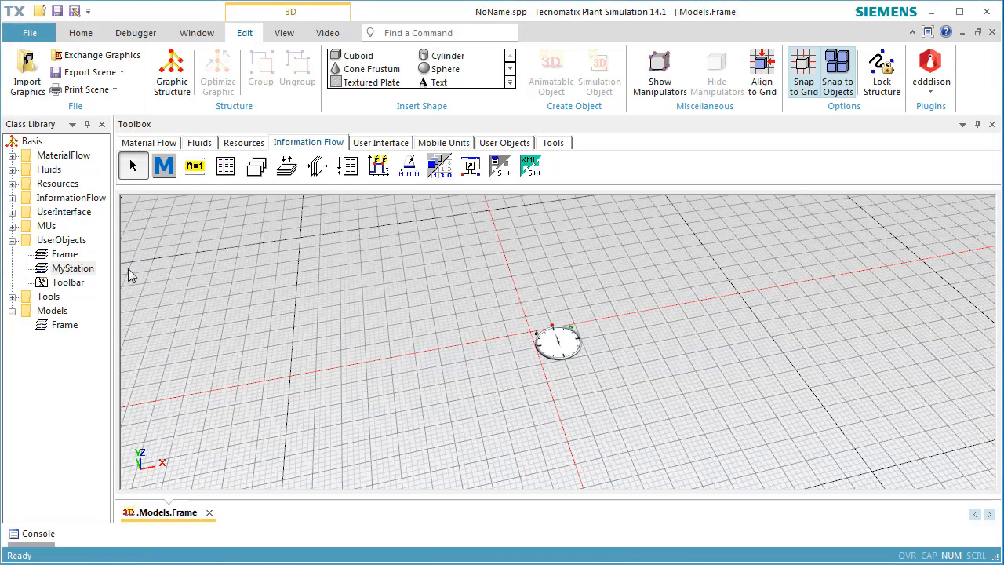
Place a Source, an instance of MyStation and a Drain in a row in Models.Frame
{"action": "left_click", "coordinate": [171, 144]}
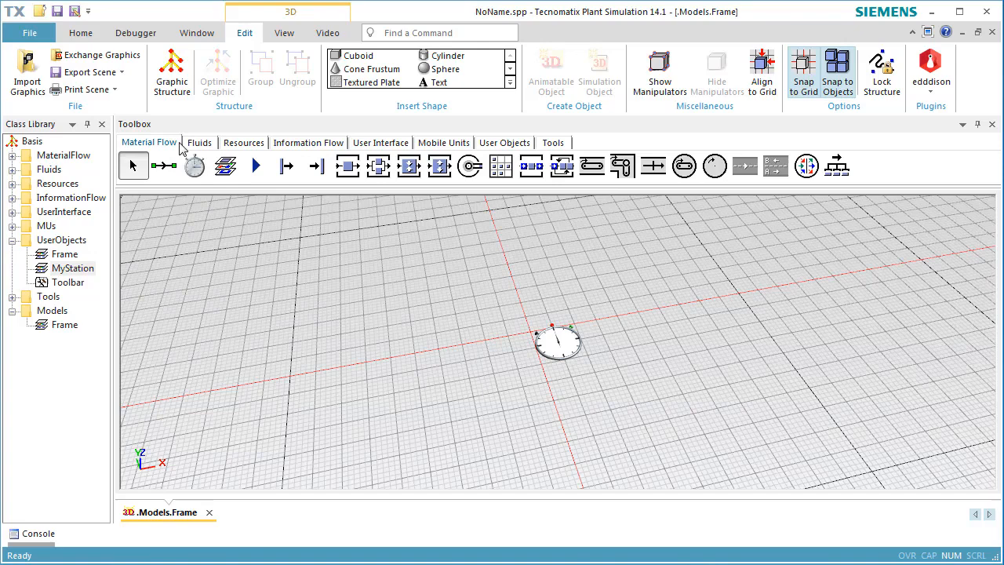
{"action": "left_click", "coordinate": [295, 174]}
{"action": "left_click", "coordinate": [449, 430]}
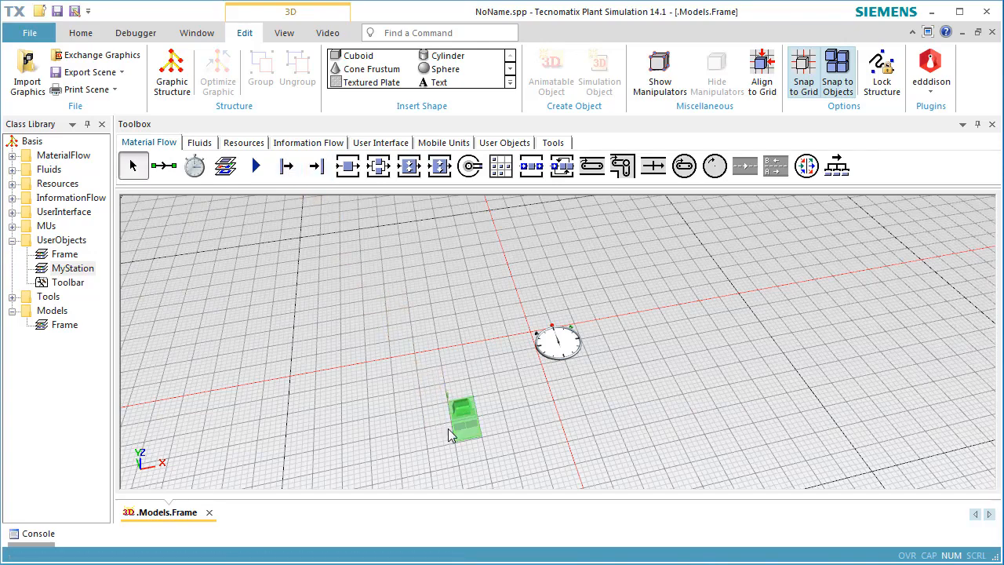
{"action": "left_click_drag", "start_coordinate": [76, 270], "coordinate": [507, 430]}
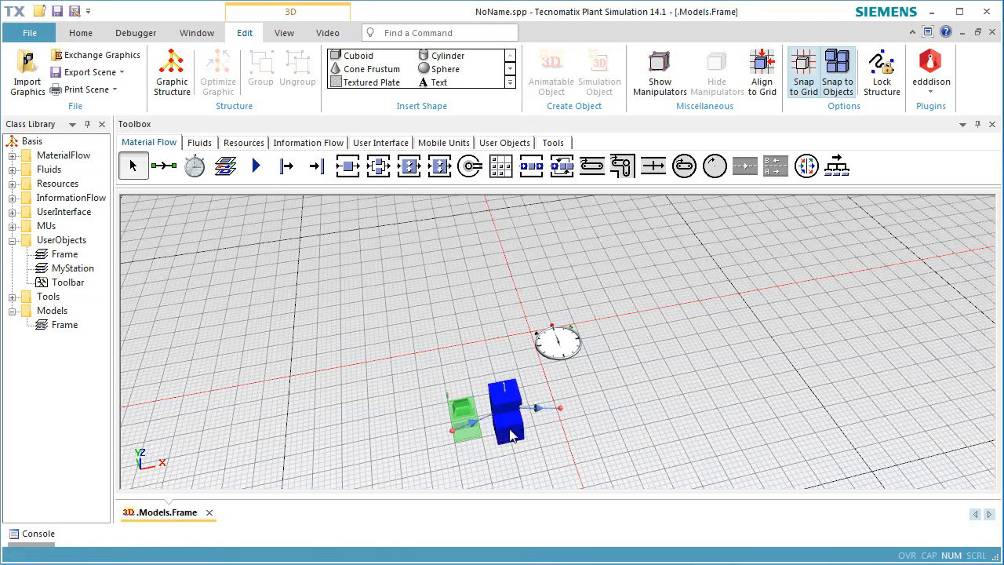
{"action": "left_click_drag", "start_coordinate": [509, 433], "coordinate": [534, 396]}
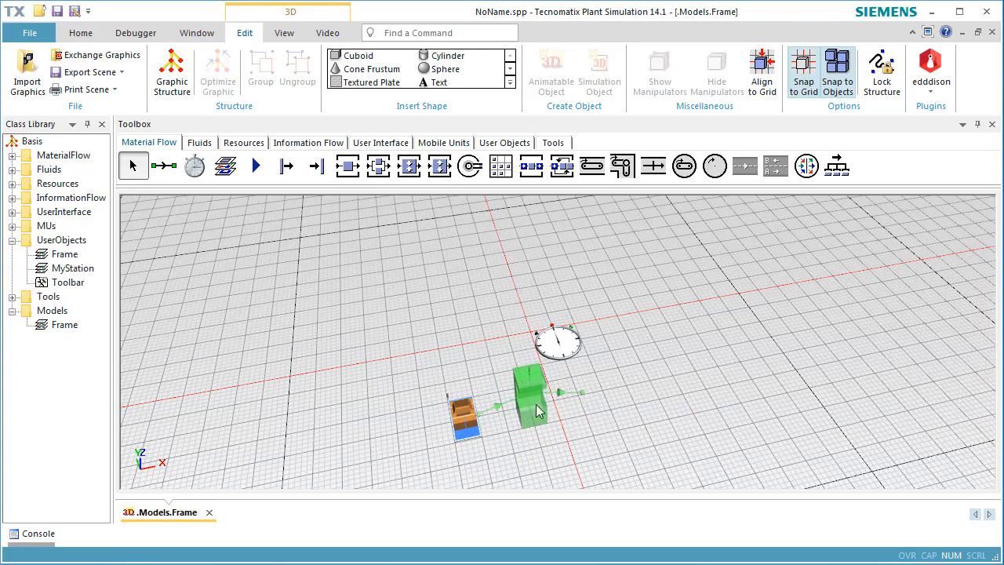
{"action": "left_click", "coordinate": [316, 167]}
{"action": "left_click", "coordinate": [594, 386]}
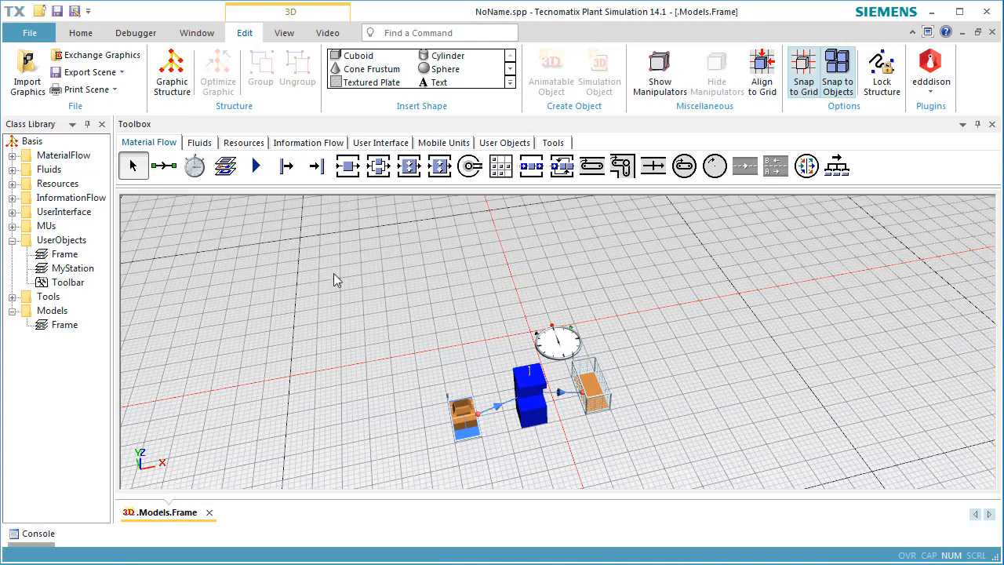
Connect MyStation's exit to the Drain with a Connector
{"action": "left_click", "coordinate": [167, 171]}
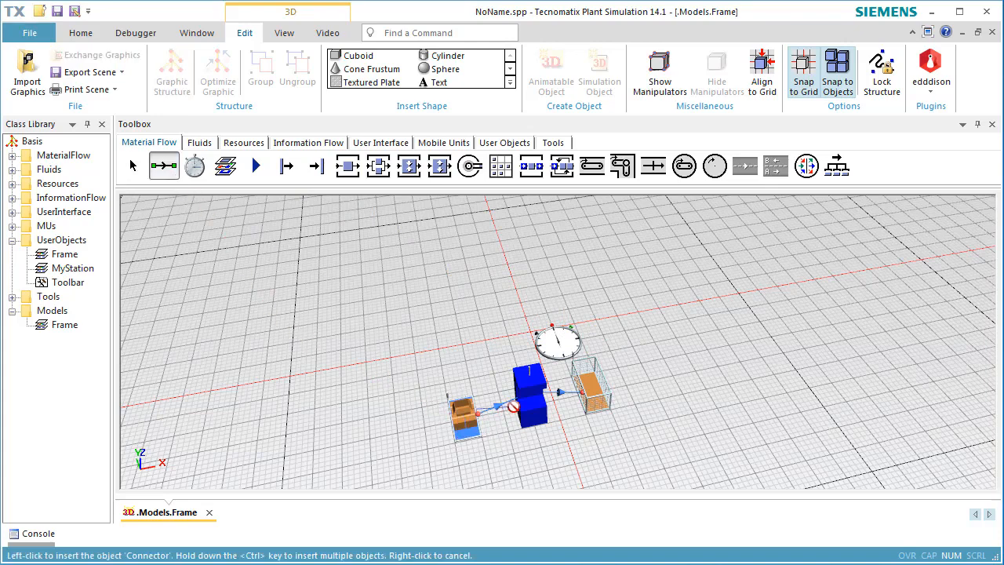
{"action": "left_click", "coordinate": [540, 415]}
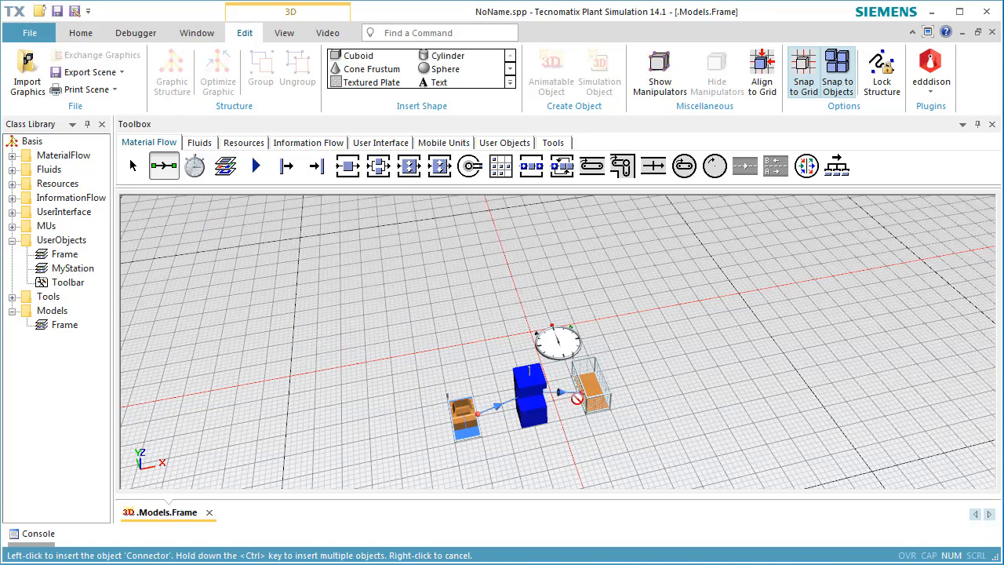
{"action": "left_click", "coordinate": [590, 392]}
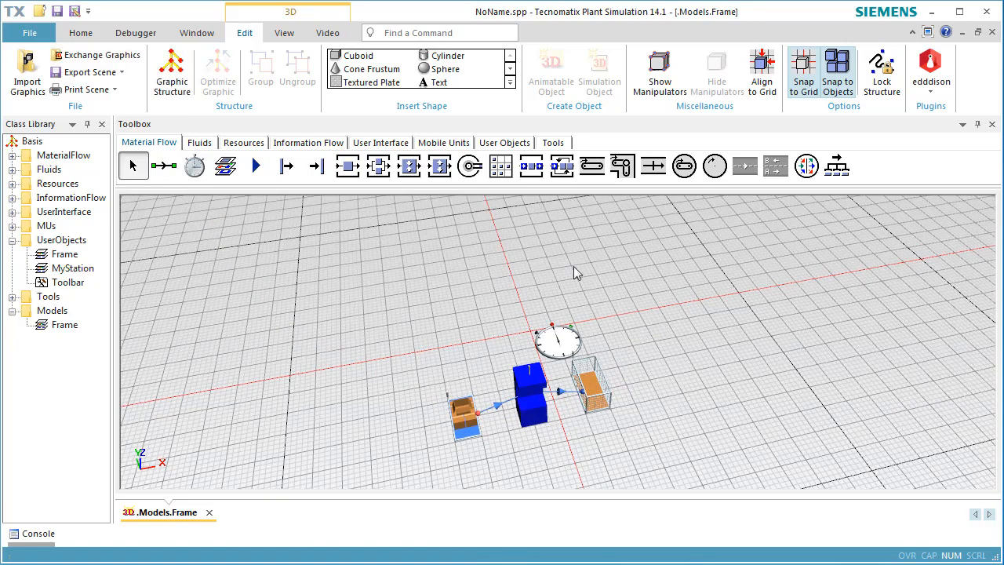
Set the EventController to real-time with a factor of 1 and reset the simulation
{"action": "double_click", "coordinate": [555, 339]}
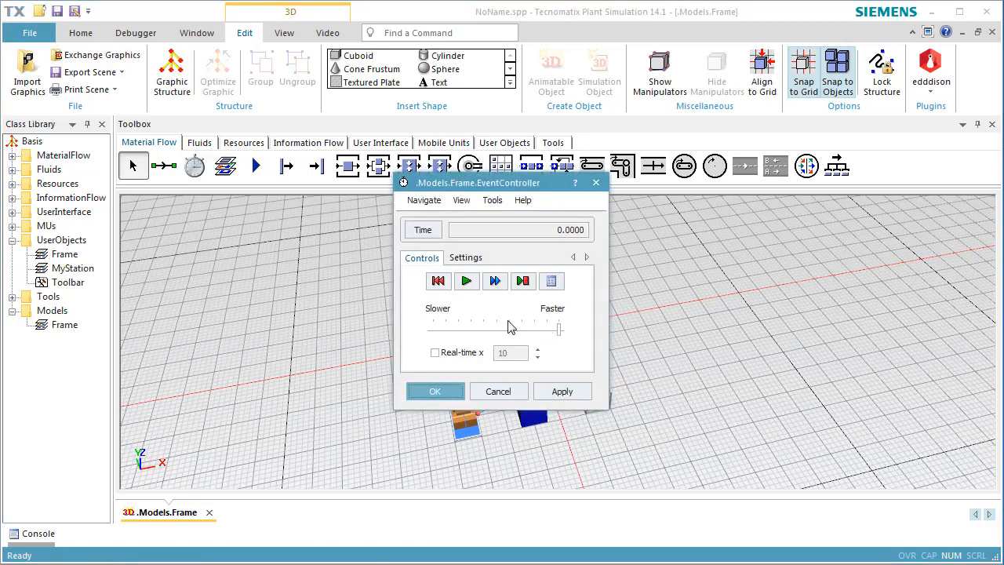
{"action": "double_click", "coordinate": [515, 352]}
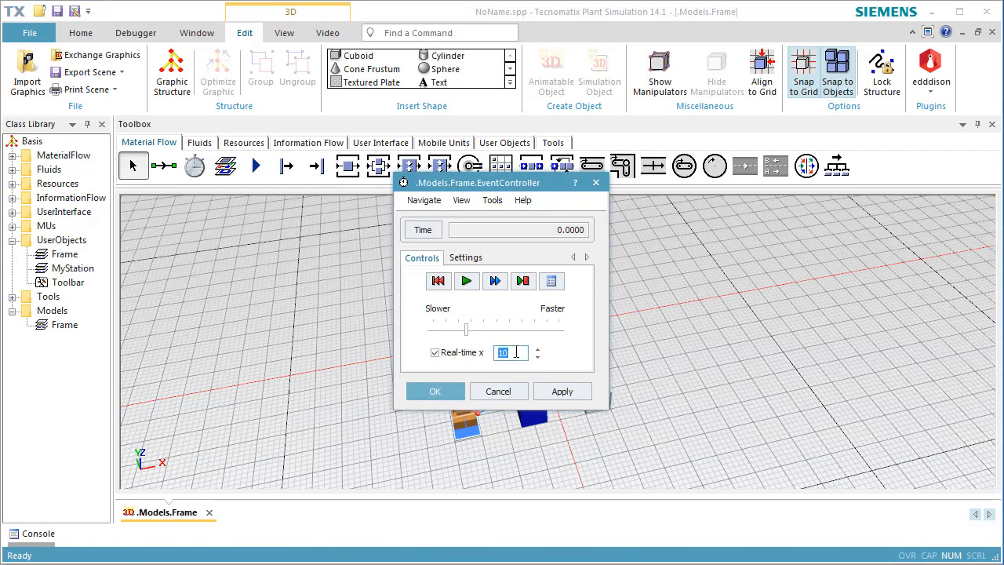
{"action": "type", "text": "1"}
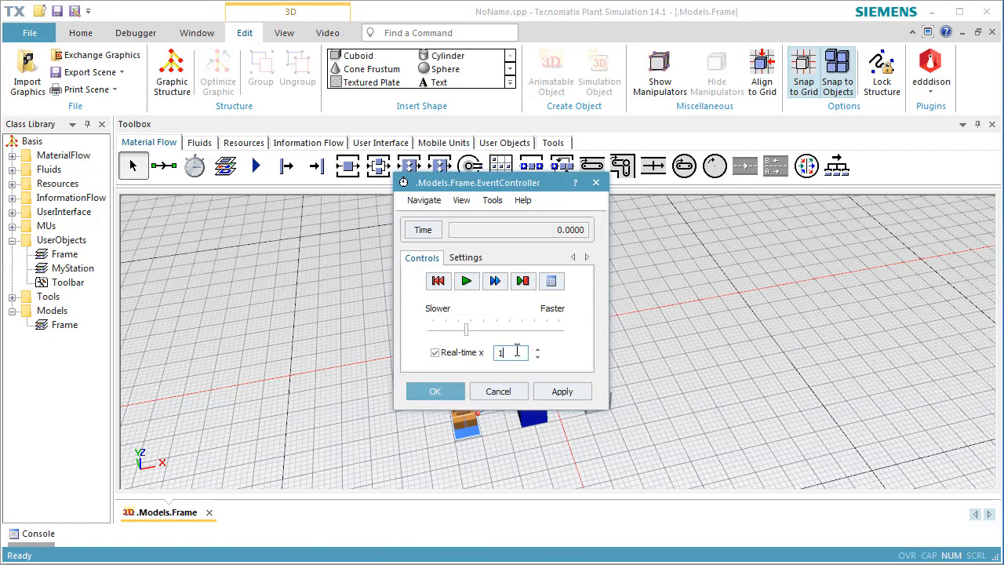
{"action": "left_click", "coordinate": [553, 394]}
{"action": "left_click", "coordinate": [437, 280]}
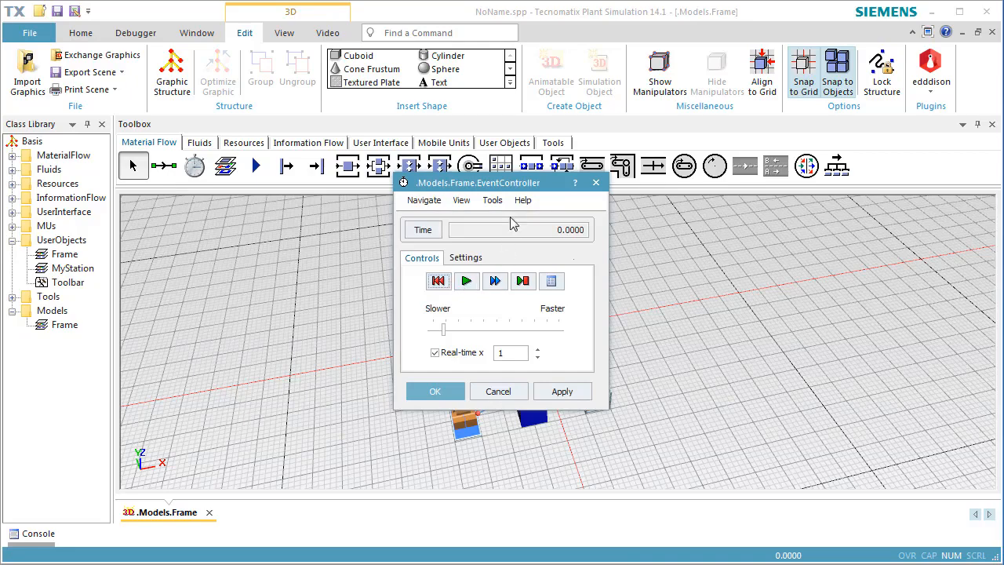
Run the simulation from the start and examine the drill's movement and rotation on the part up close
{"action": "left_click_drag", "start_coordinate": [518, 182], "coordinate": [842, 209]}
{"action": "scroll", "coordinate": [542, 404], "scroll_direction": "up", "scroll_amount": 2}
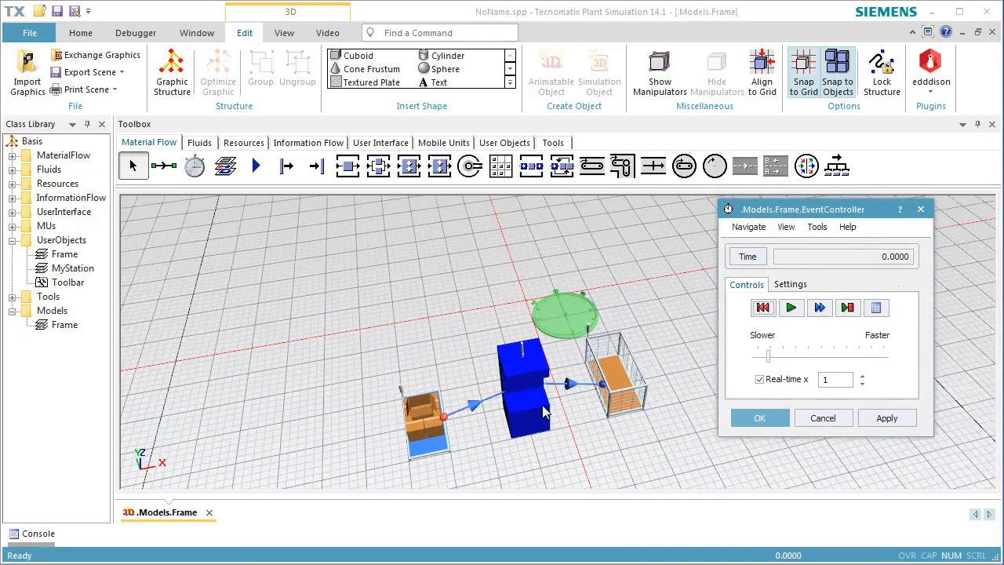
{"action": "scroll", "coordinate": [542, 405], "scroll_direction": "up", "scroll_amount": 2}
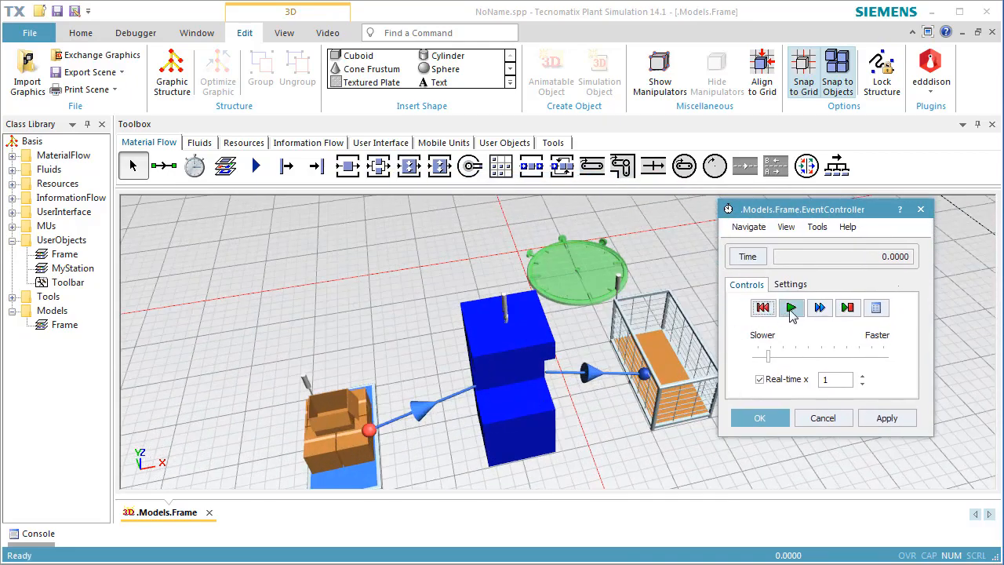
{"action": "left_click", "coordinate": [791, 312]}
{"action": "middle_click_drag", "start_coordinate": [602, 465], "coordinate": [553, 455]}
{"action": "left_click", "coordinate": [762, 308]}
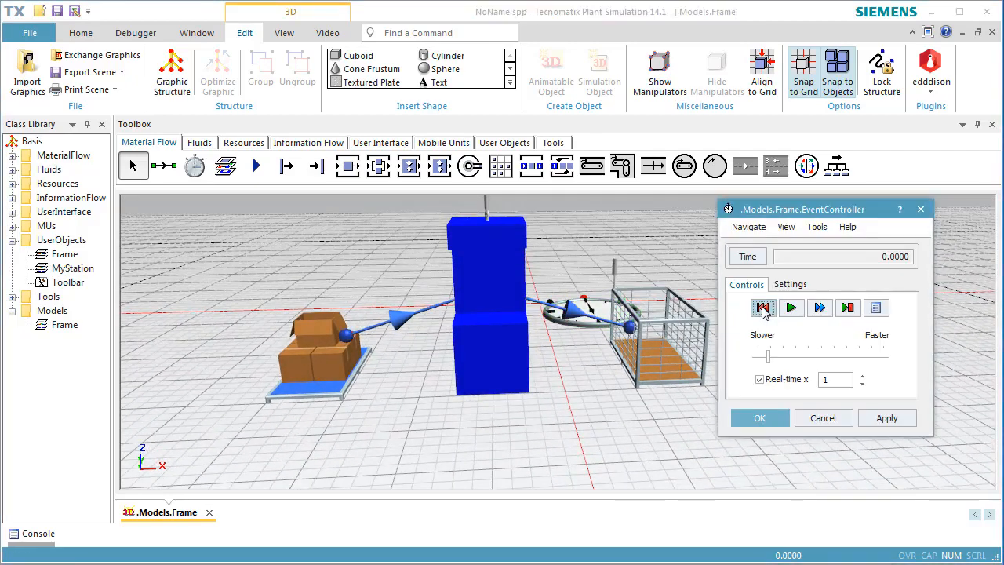
{"action": "left_click", "coordinate": [791, 309]}
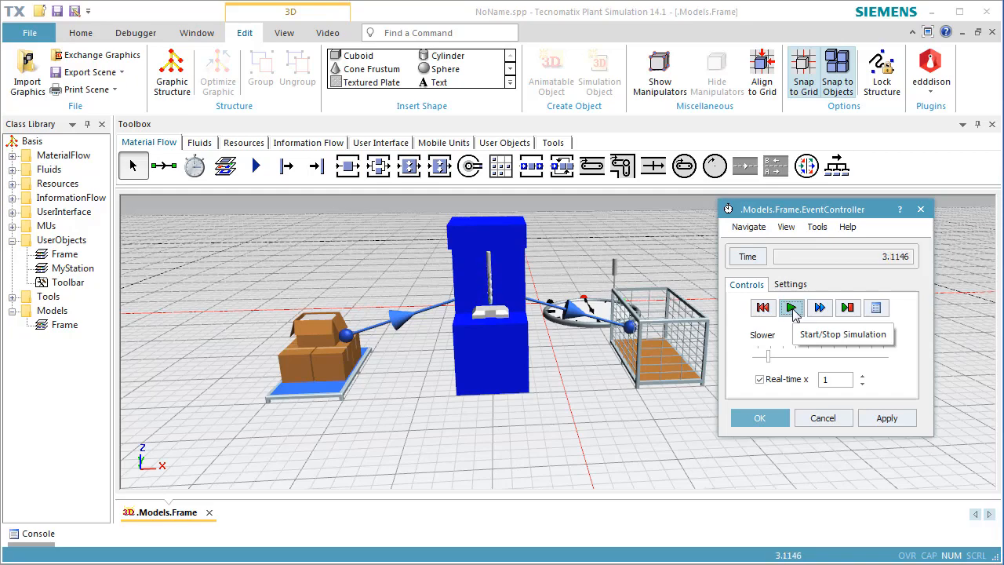
{"action": "scroll", "coordinate": [506, 322], "scroll_direction": "up", "scroll_amount": 3}
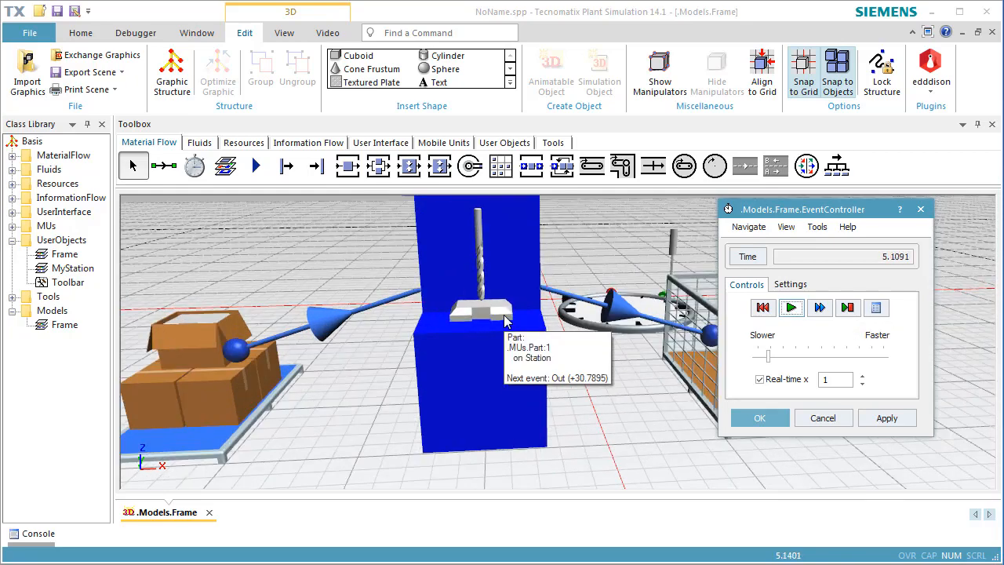
{"action": "scroll", "coordinate": [506, 321], "scroll_direction": "up", "scroll_amount": 3}
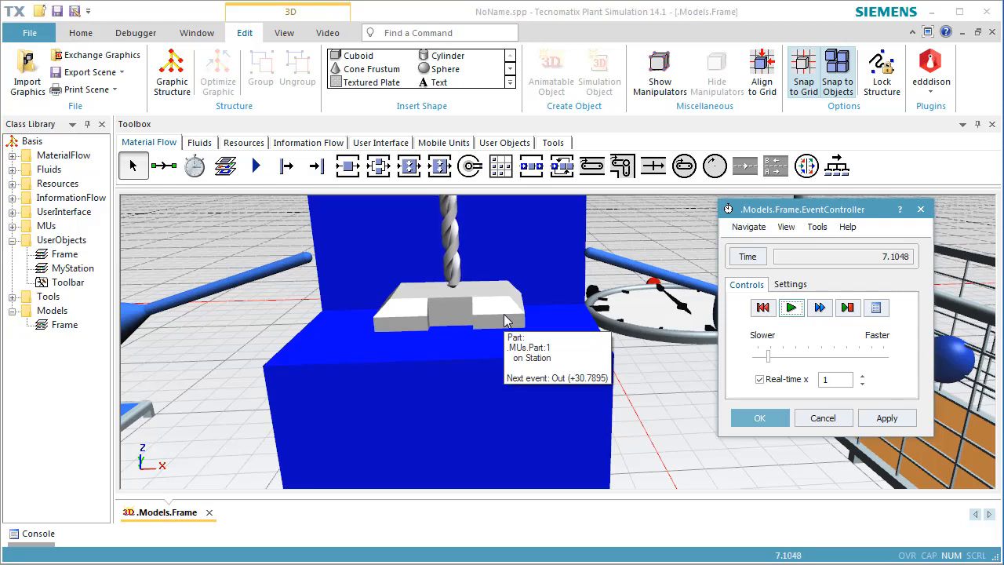